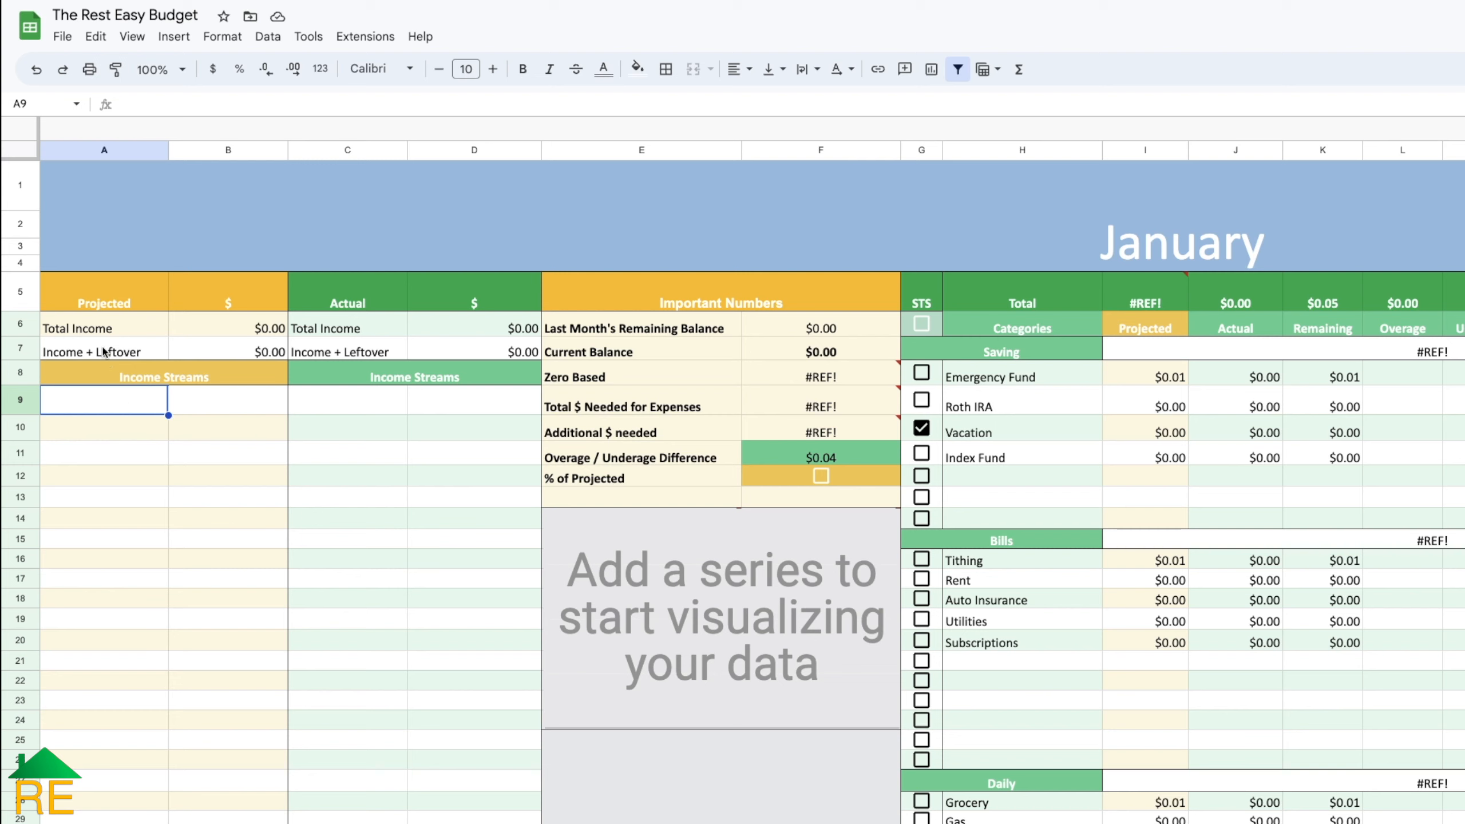
Step: Turn on iterative calculation in the spreadsheet settings with 10 maximum iterations and a 0.05 threshold, and save the settings
click(63, 37)
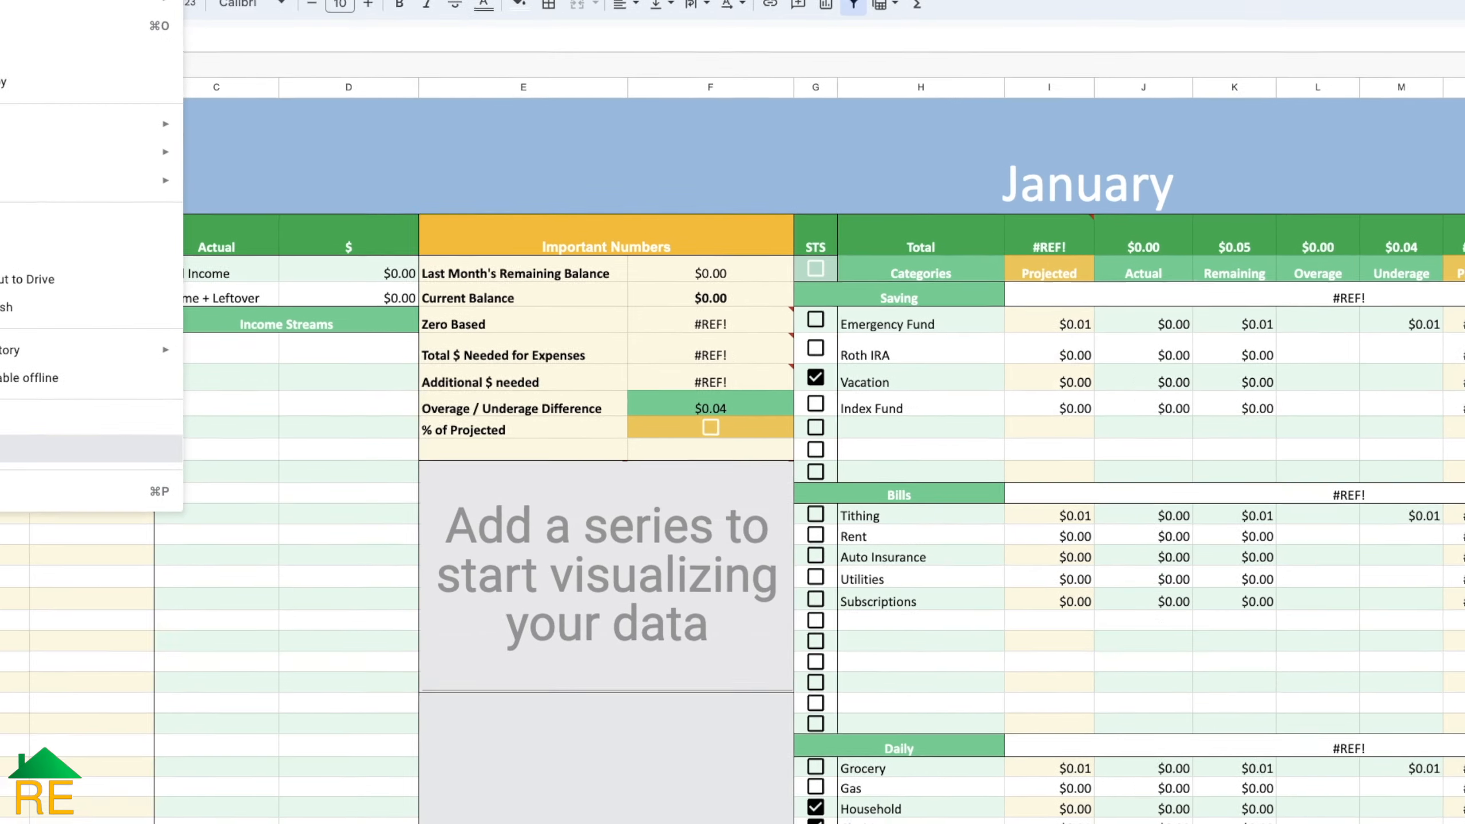
click(99, 496)
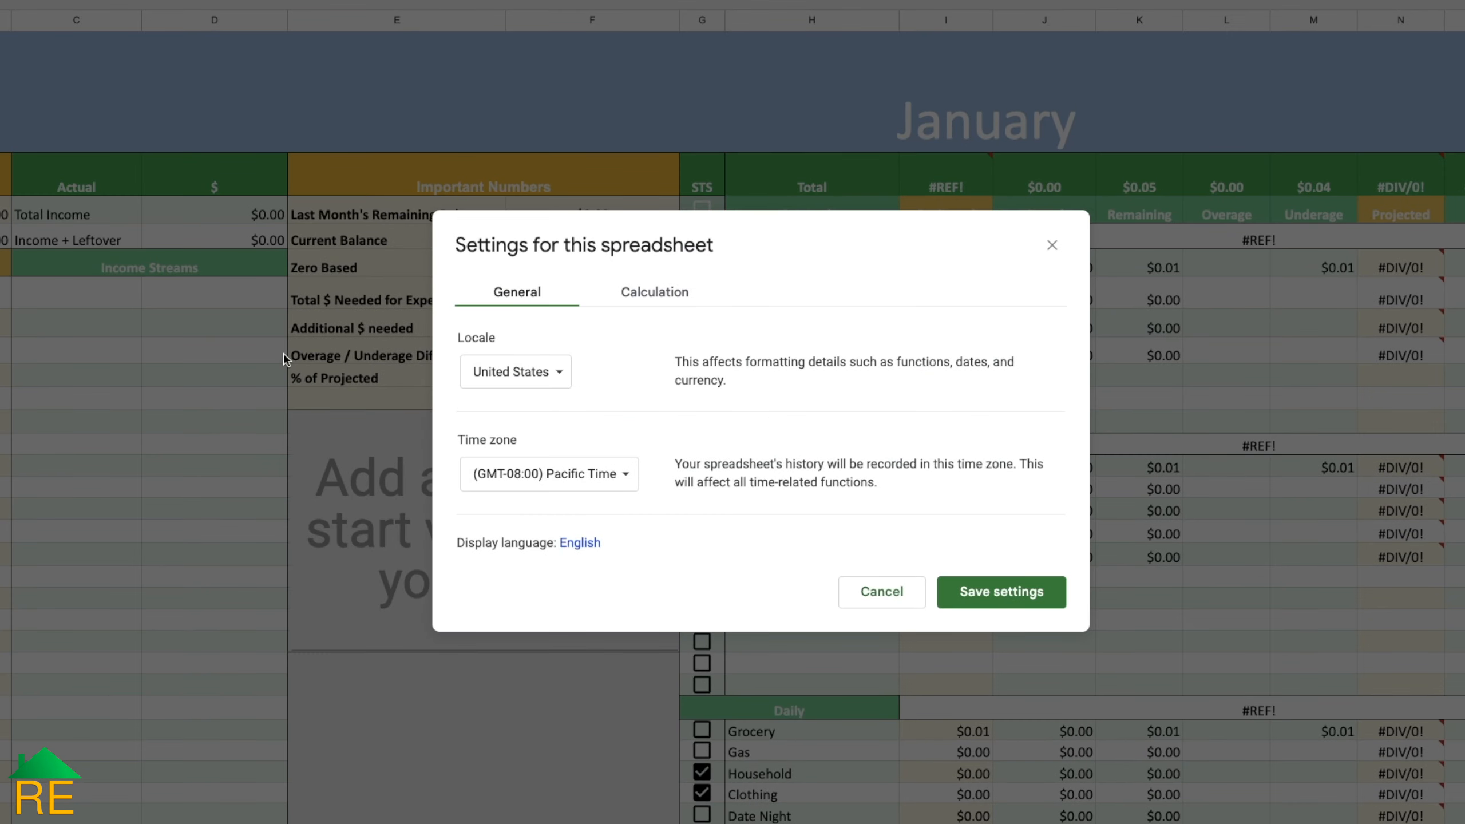
click(642, 296)
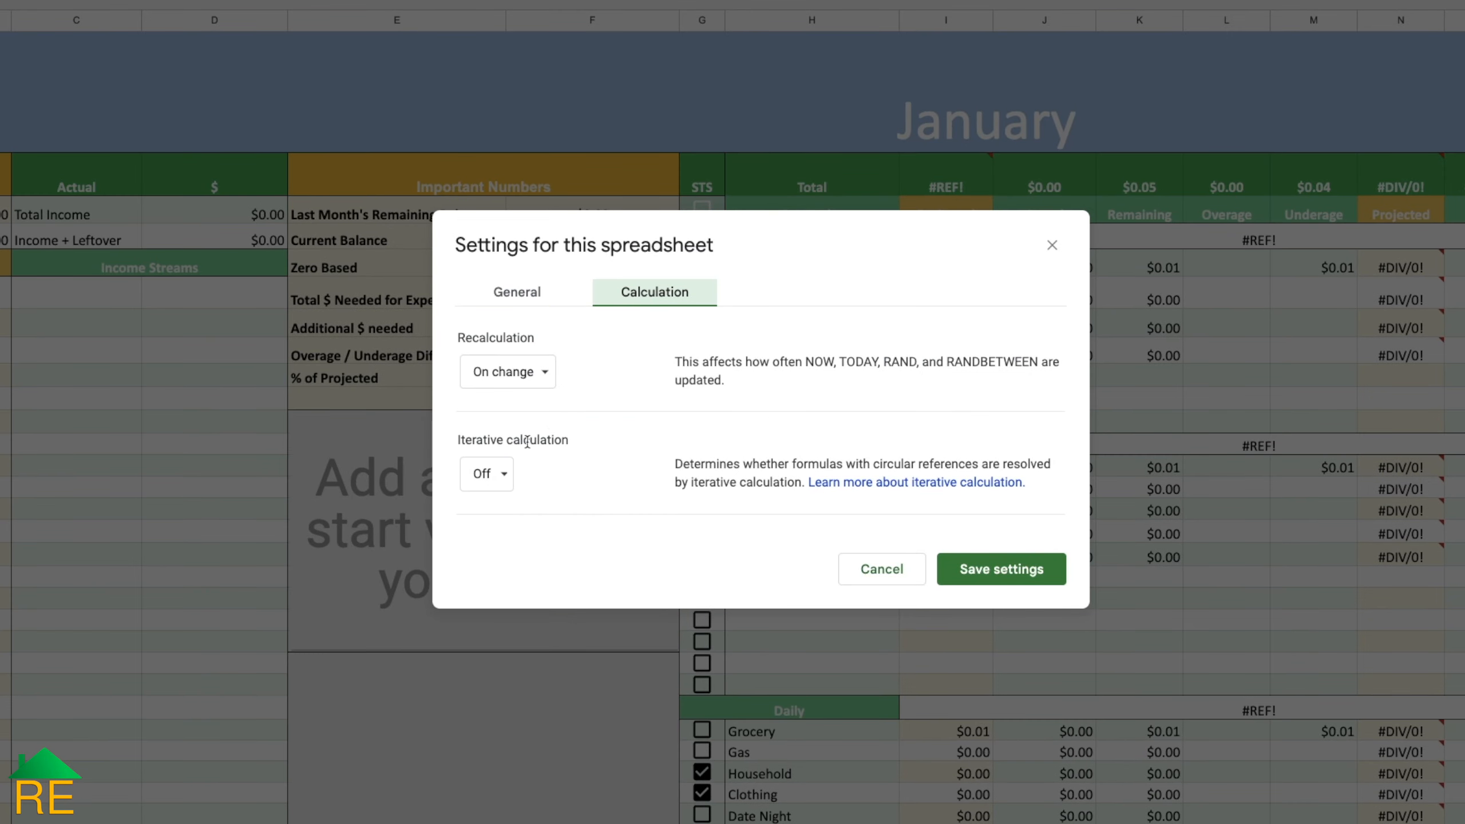
click(489, 476)
click(492, 445)
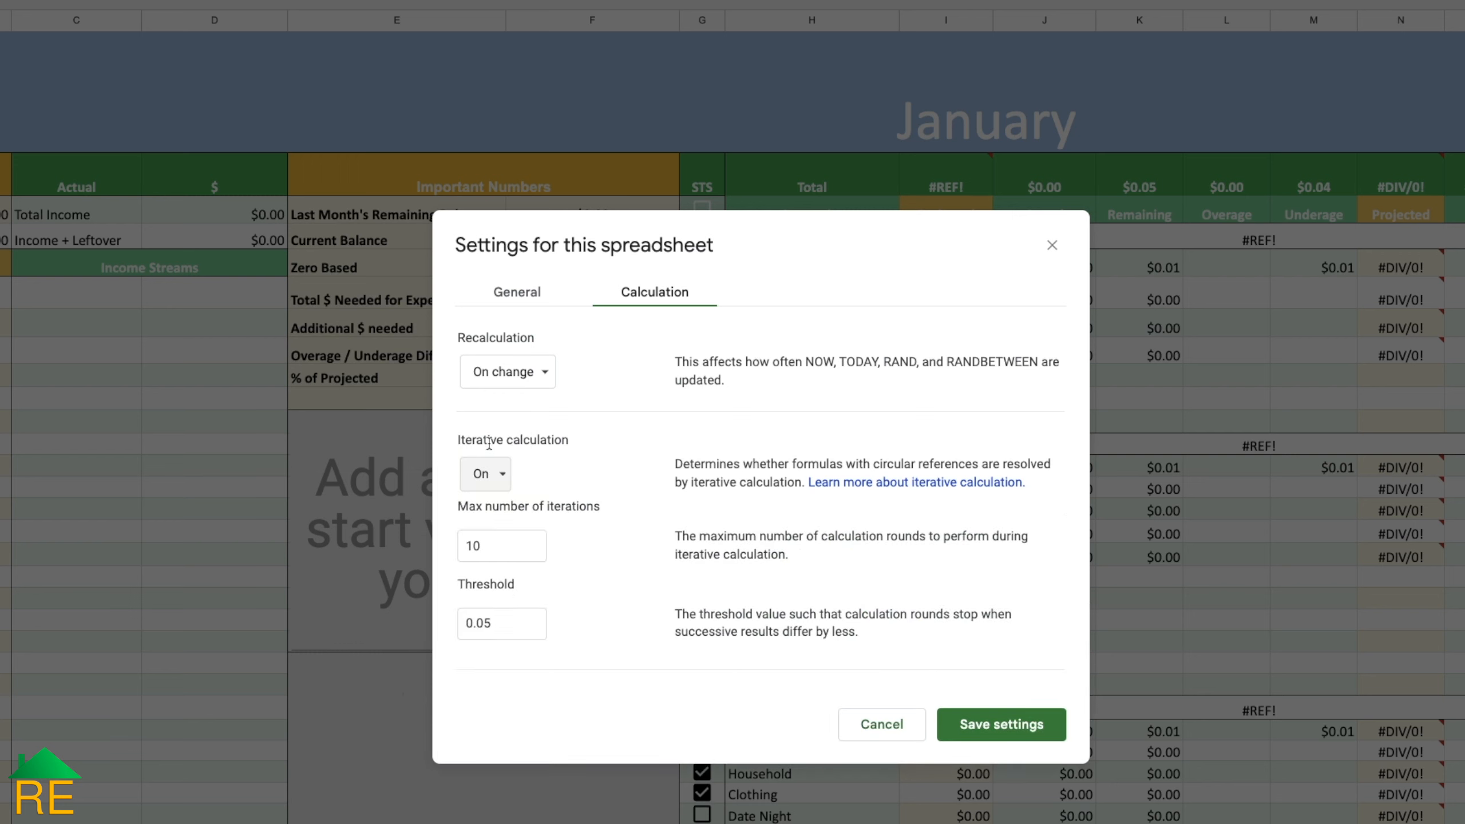
drag(490, 545, 463, 548)
drag(502, 622, 467, 629)
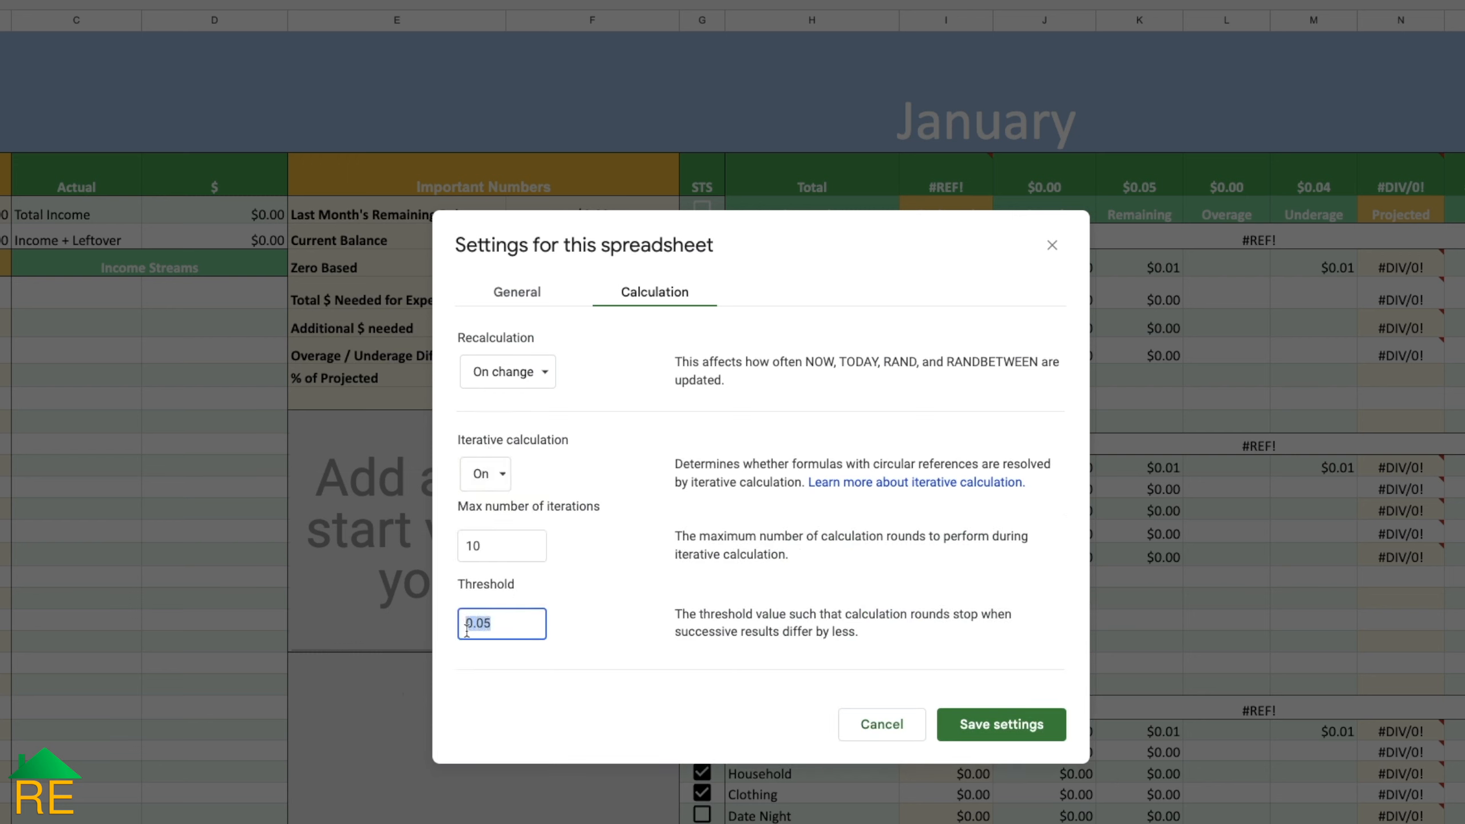
click(978, 725)
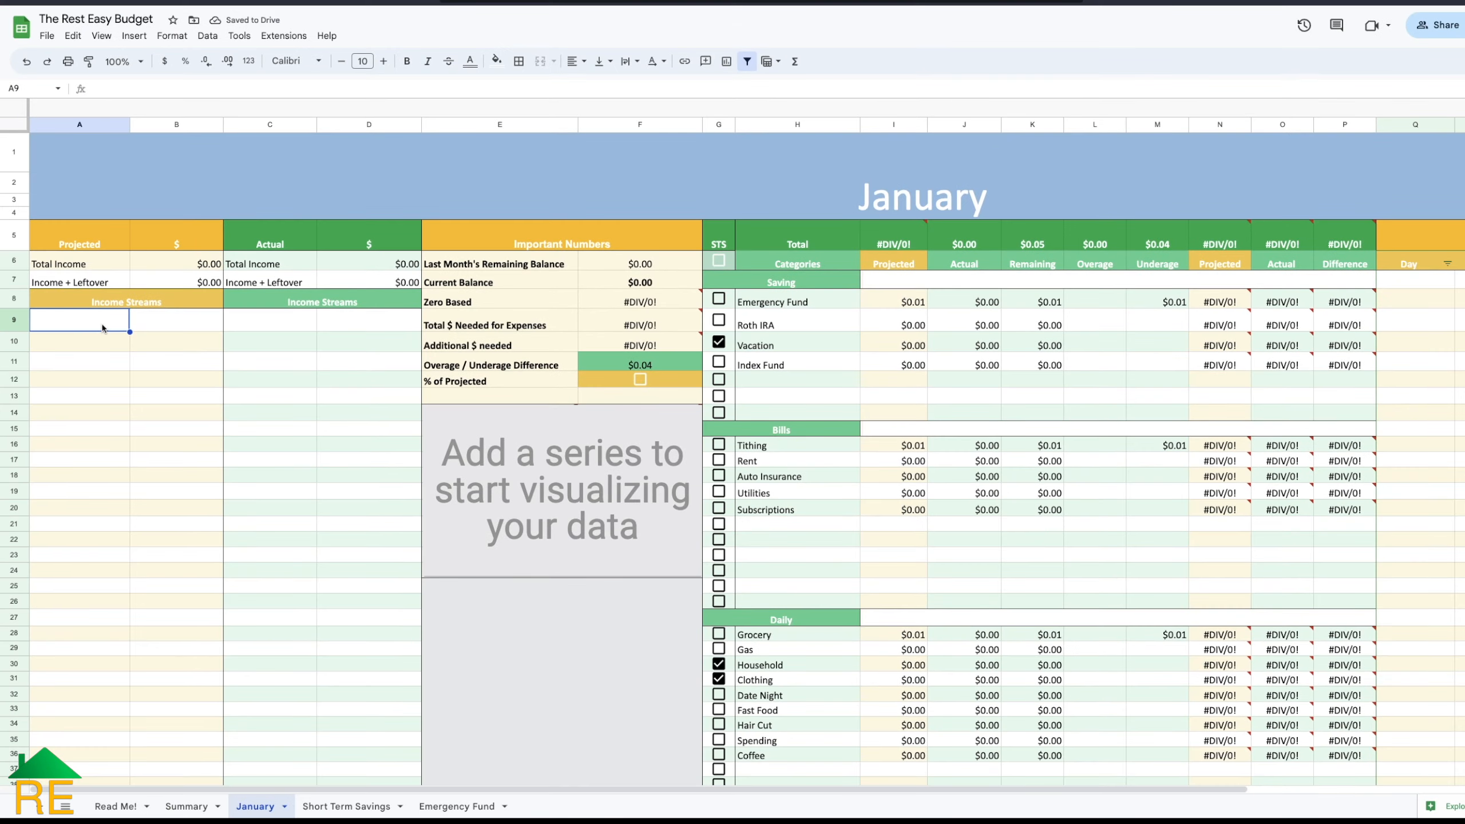
Step: Add the projected income stream "Check 1" in A9 with an amount of 1000 beside it
text(Check 1)
key(Return)
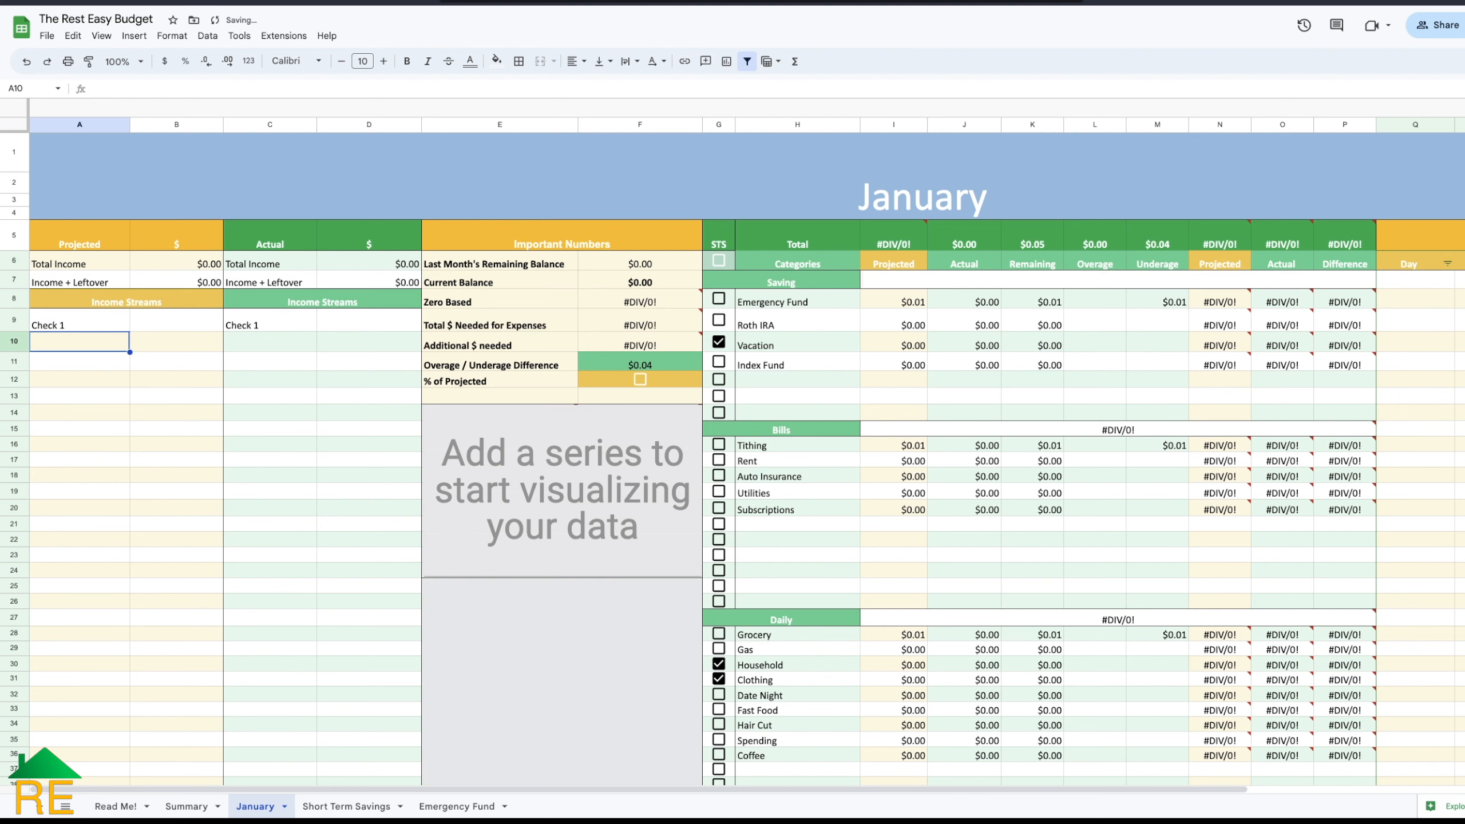
key(Up)
key(Right)
text(1000)
key(Return)
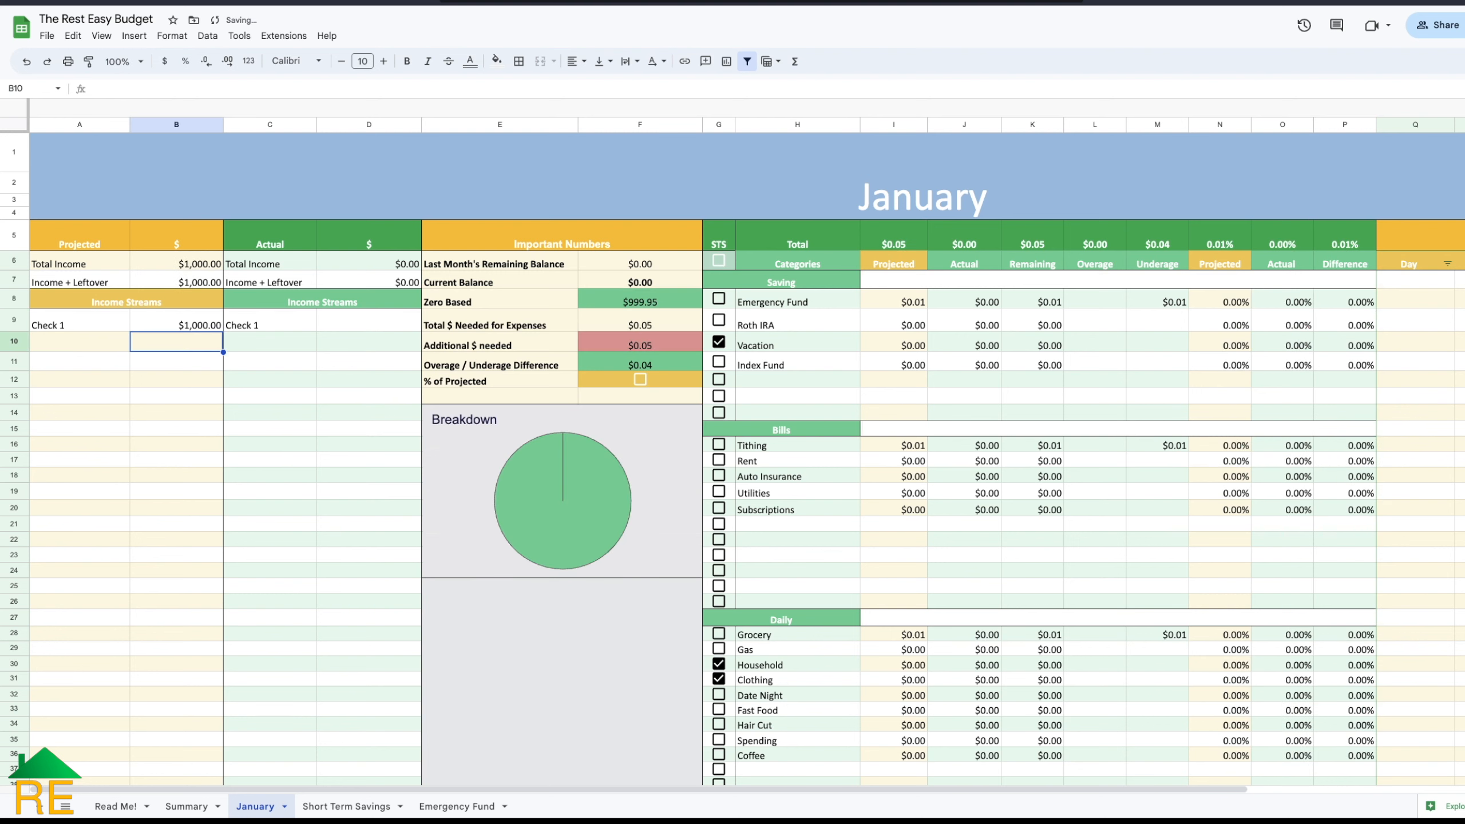
Step: Add the projected income stream "Check 2" in A10 with an amount of 1000 beside it
key(Left)
text(Check 2)
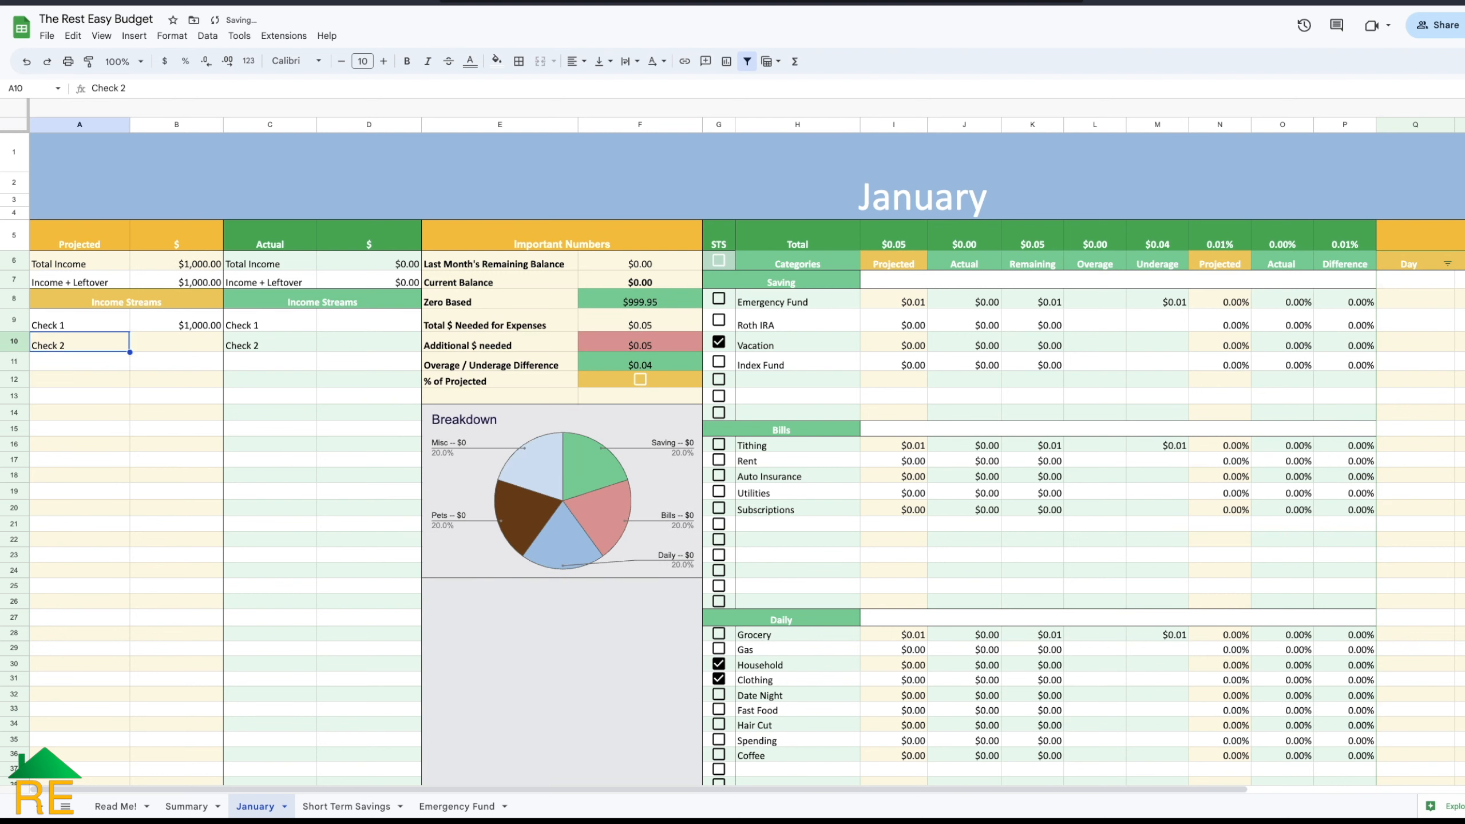
key(Tab)
text(1000)
key(Return)
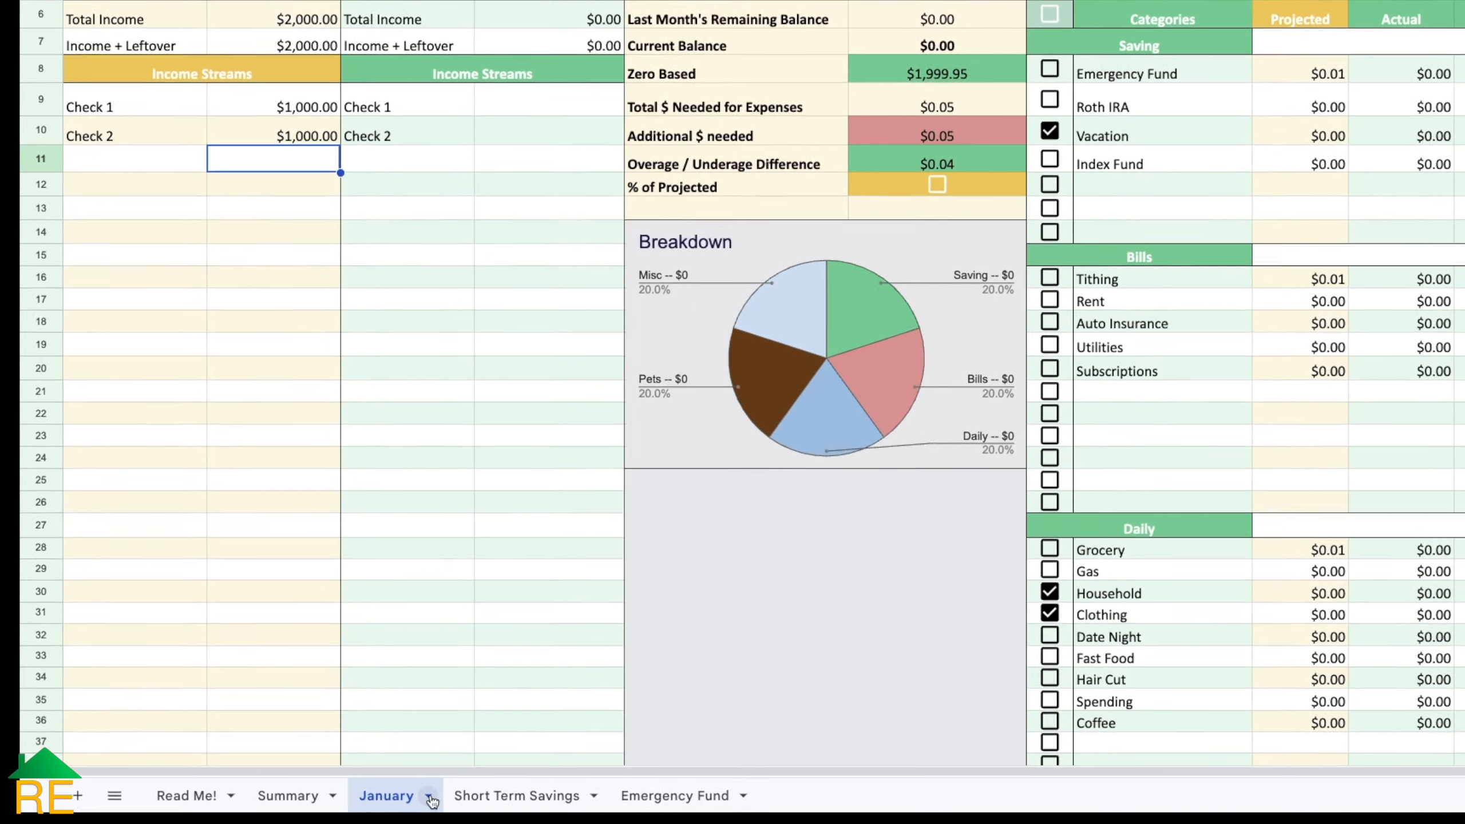
Step: Rename the January sheet to October
click(286, 807)
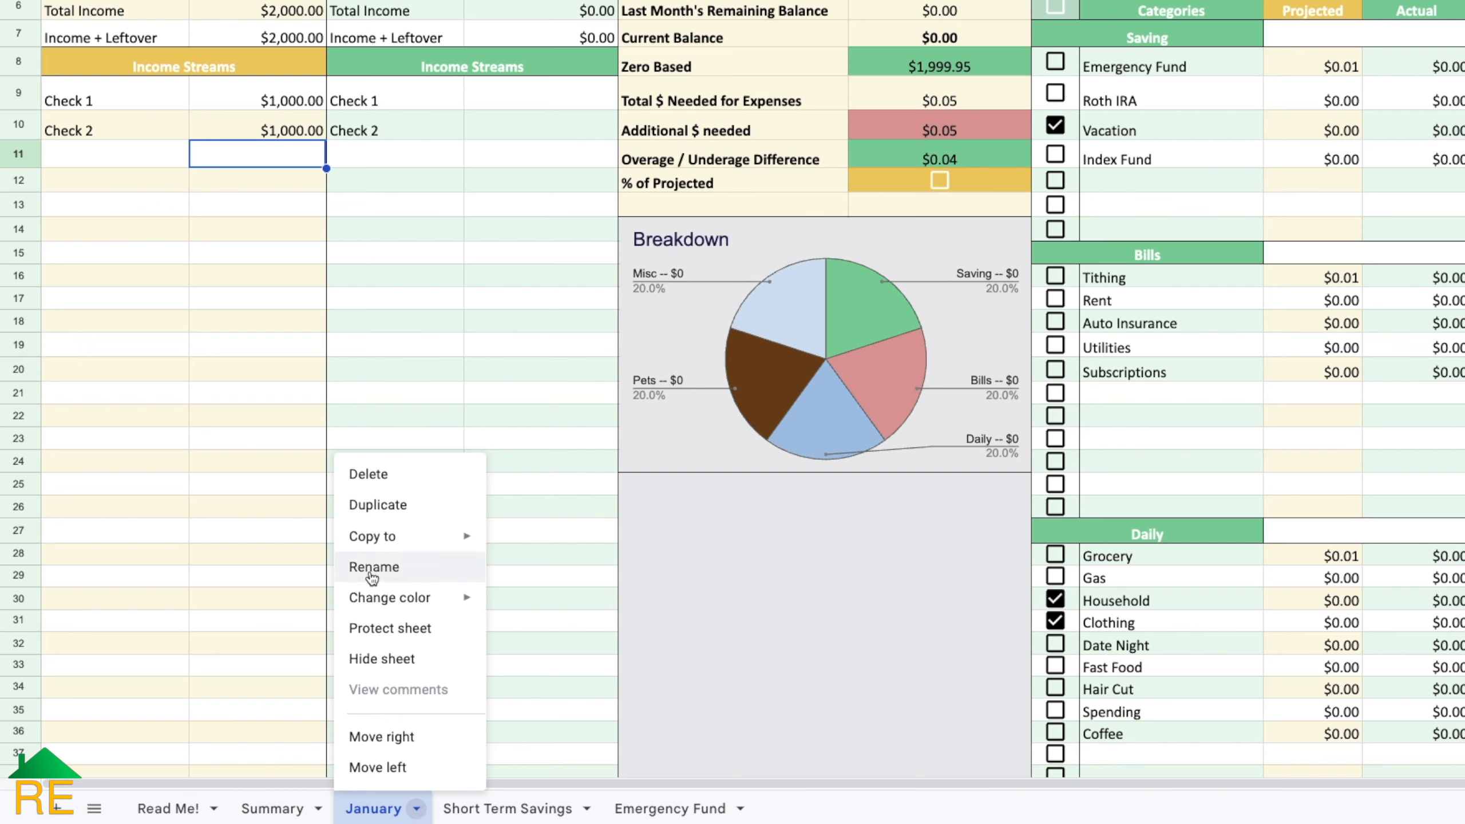
click(372, 568)
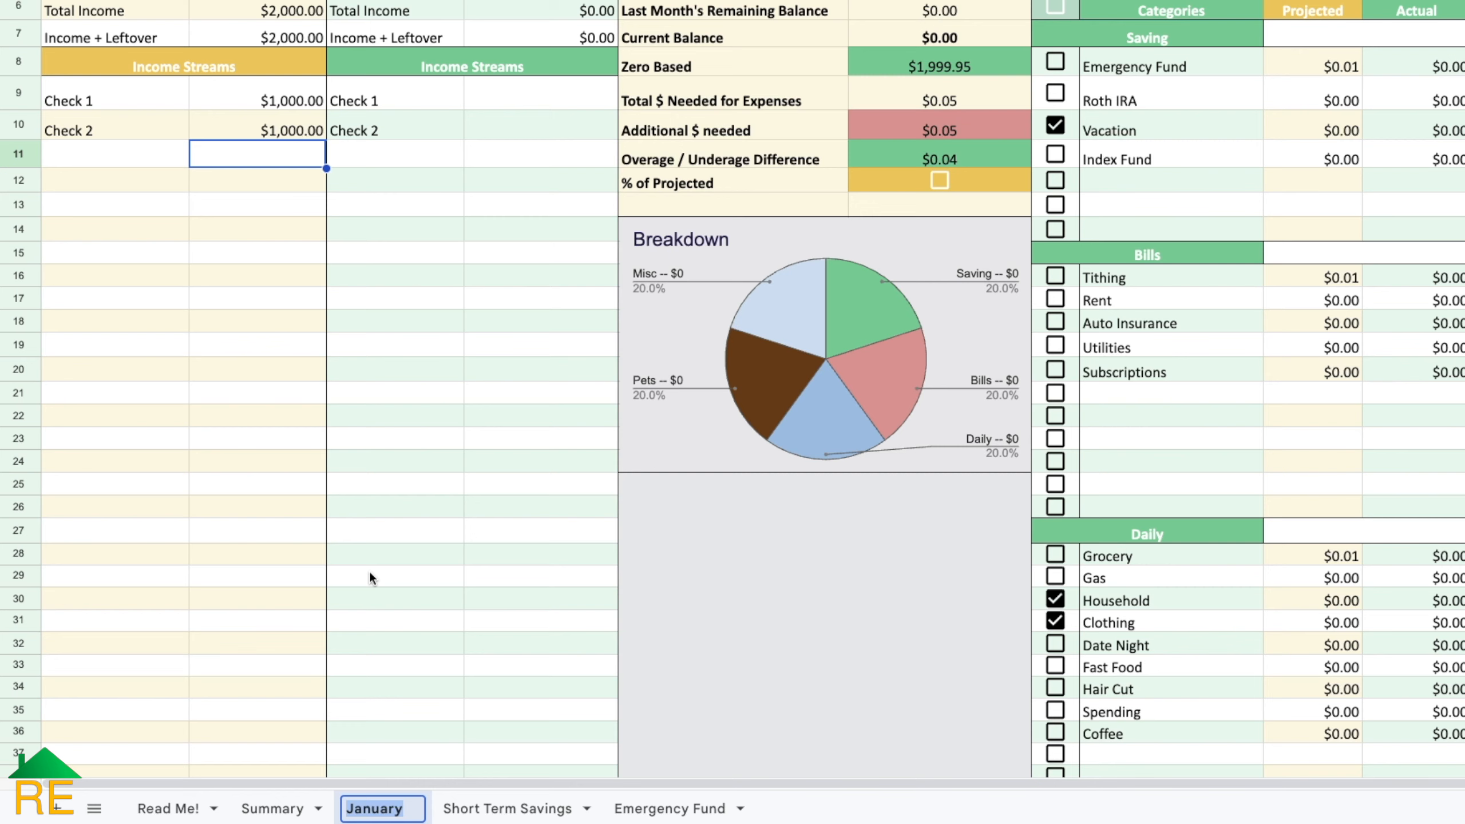
text(October)
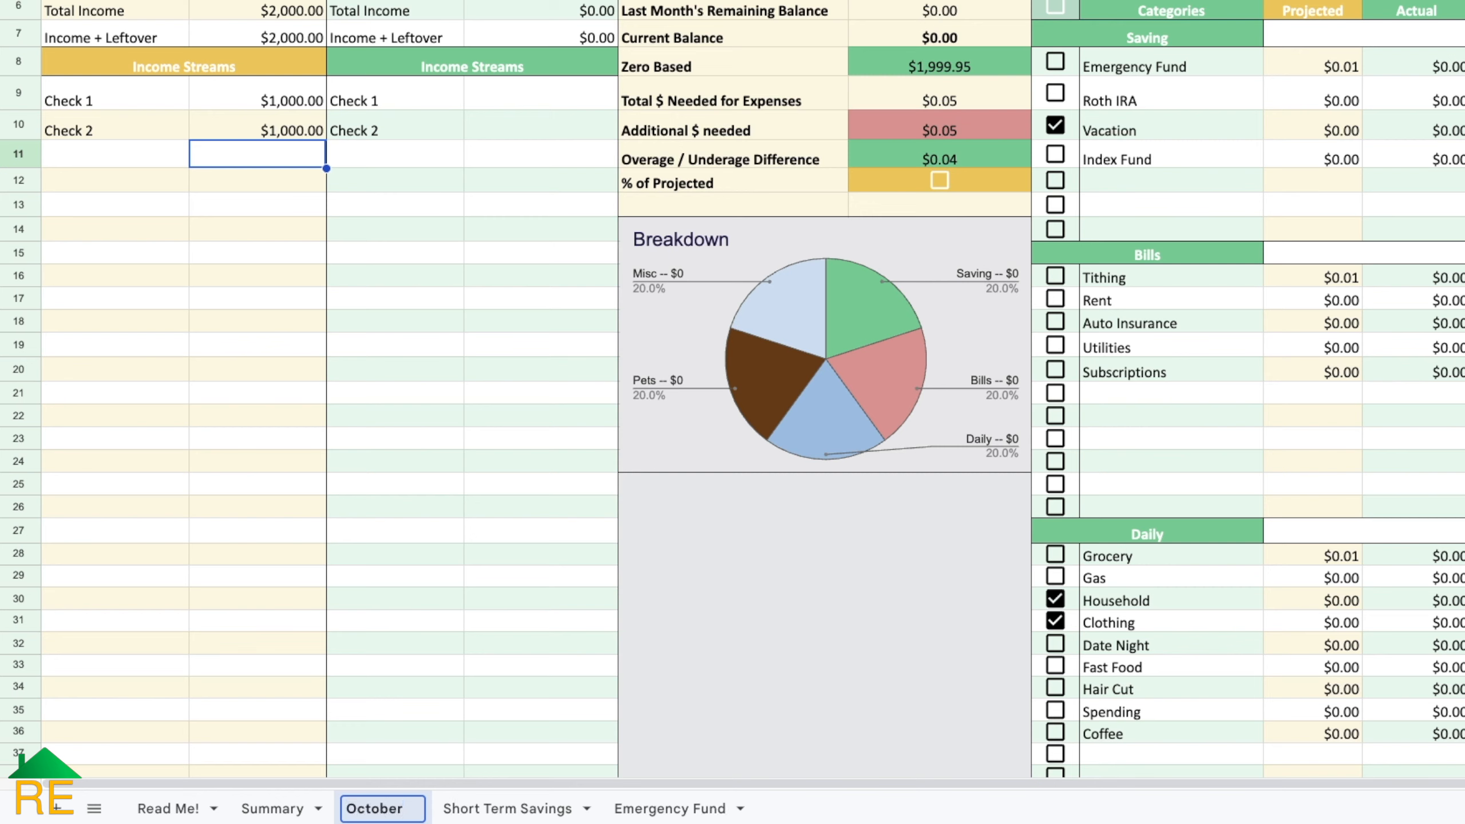
key(Return)
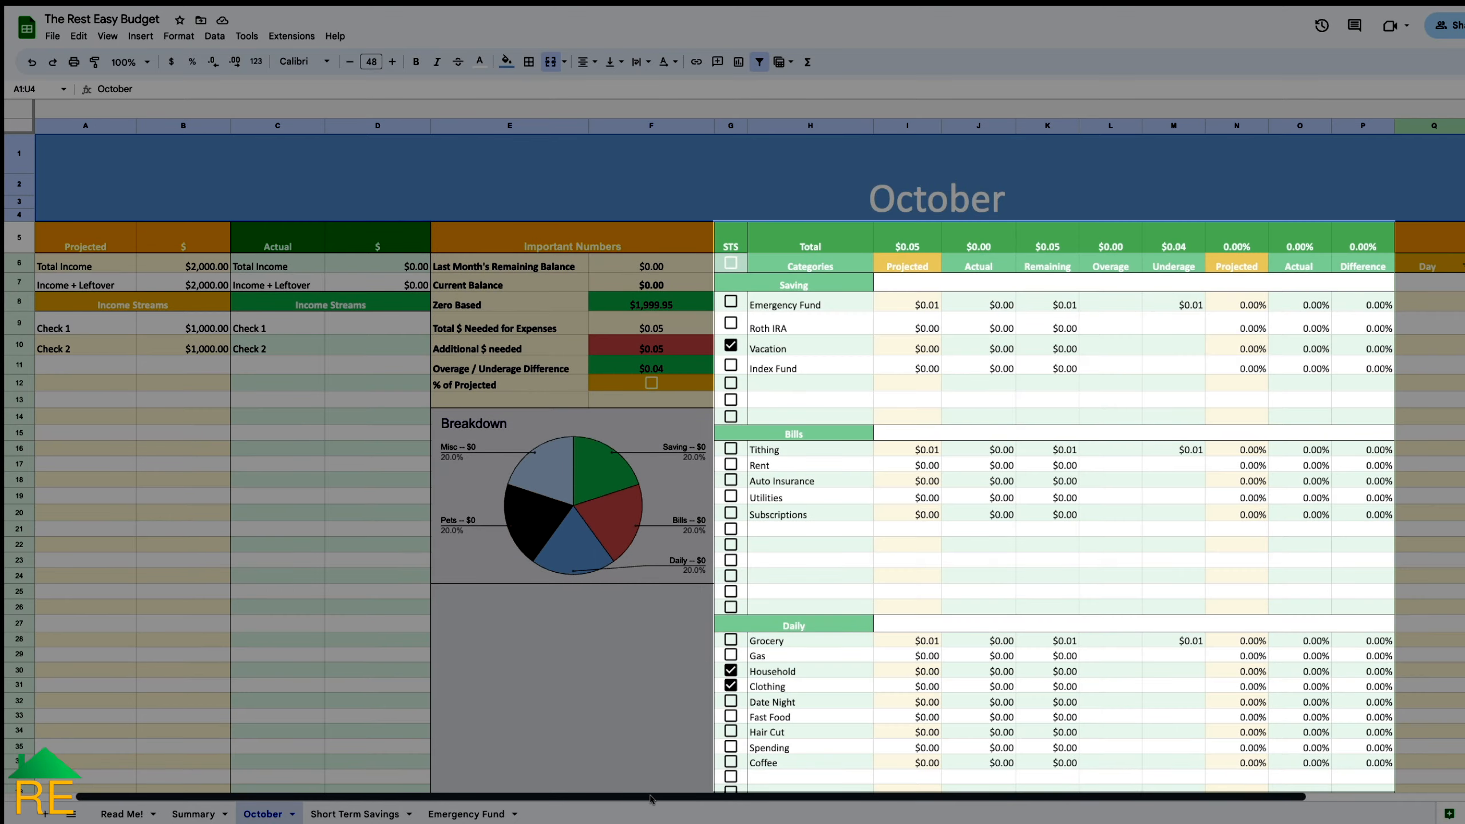
drag(651, 799, 880, 796)
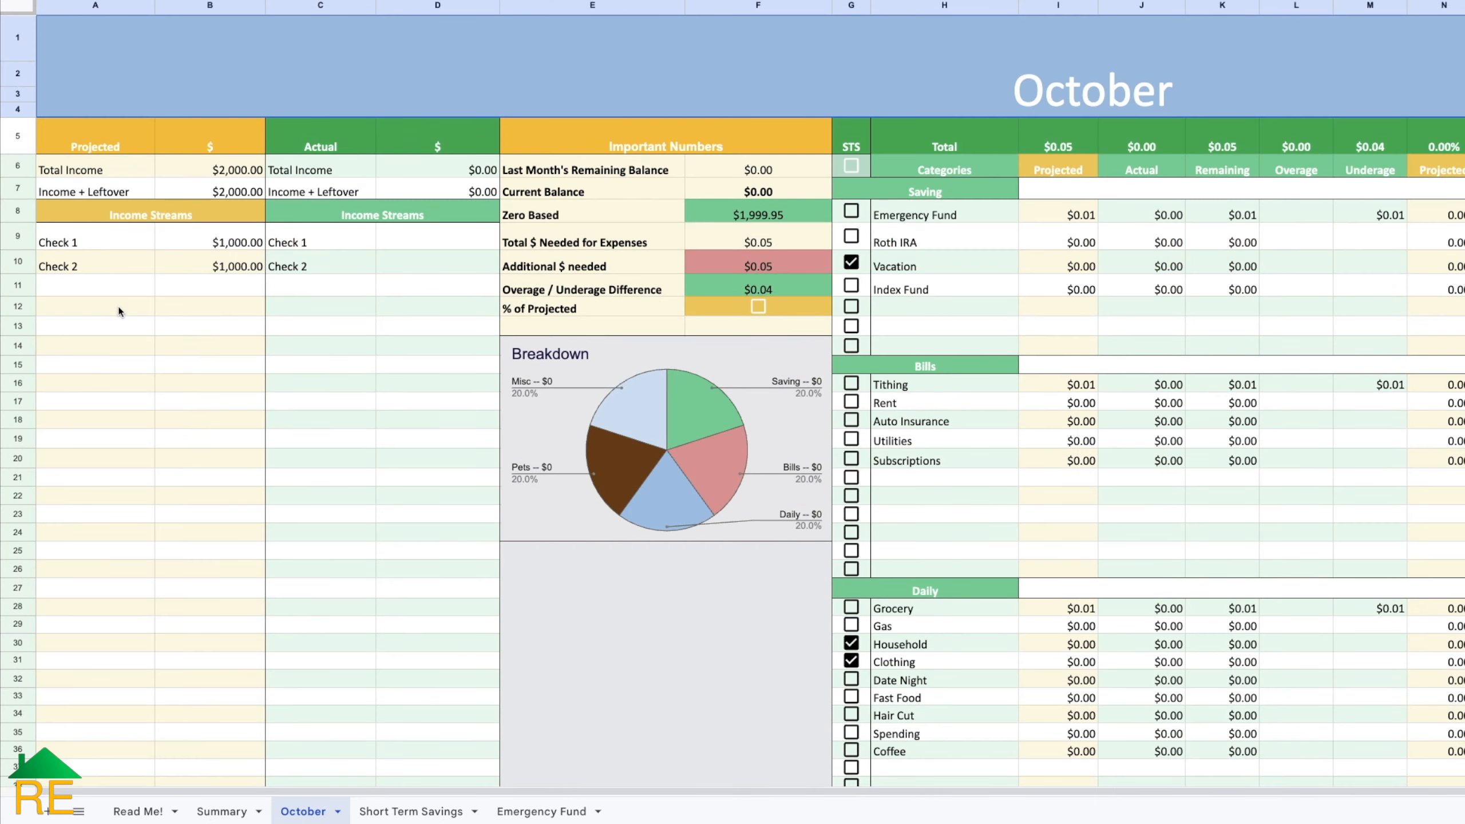
drag(78, 138, 230, 716)
drag(325, 147, 335, 781)
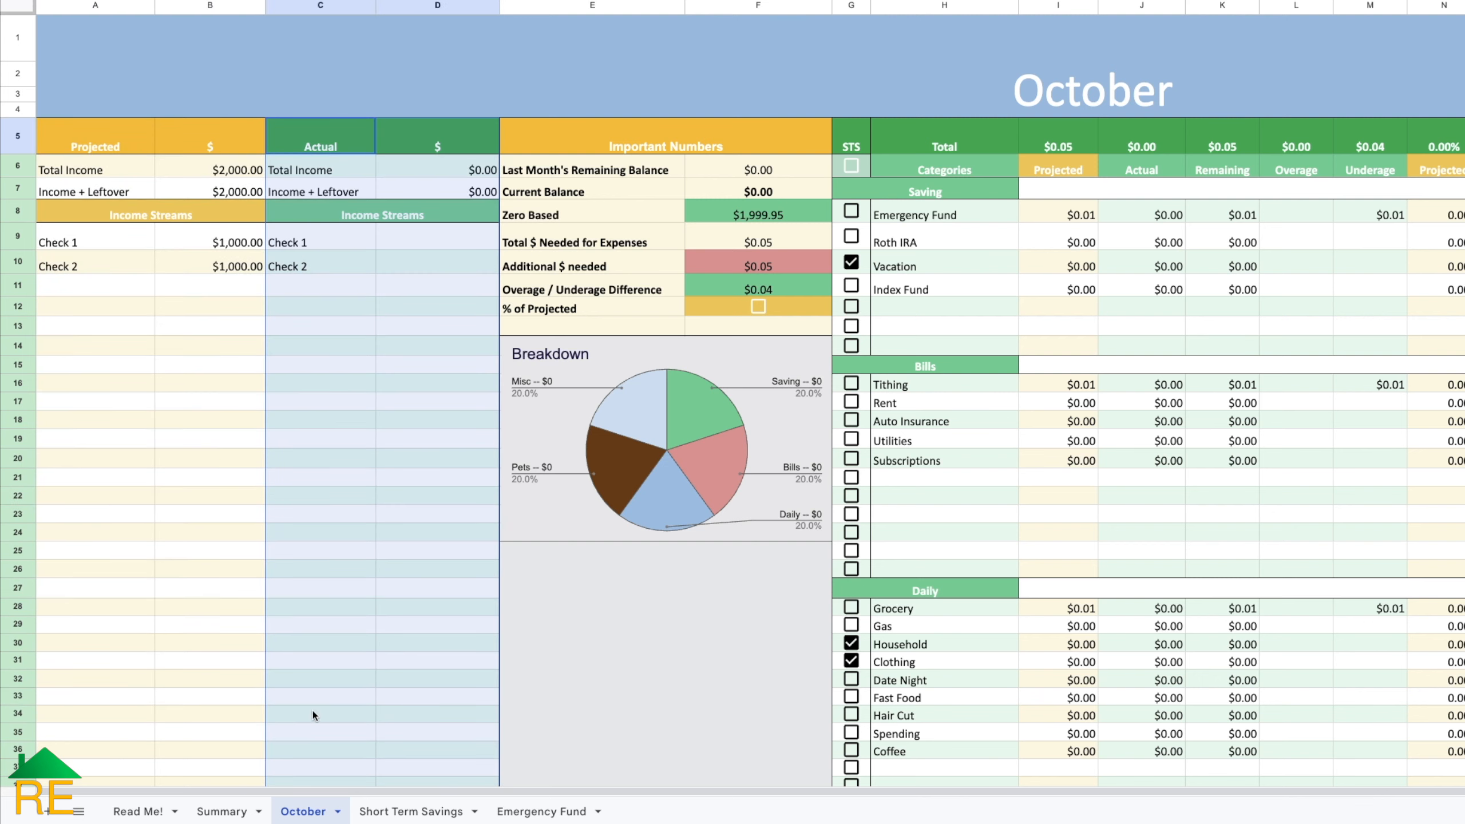
click(104, 253)
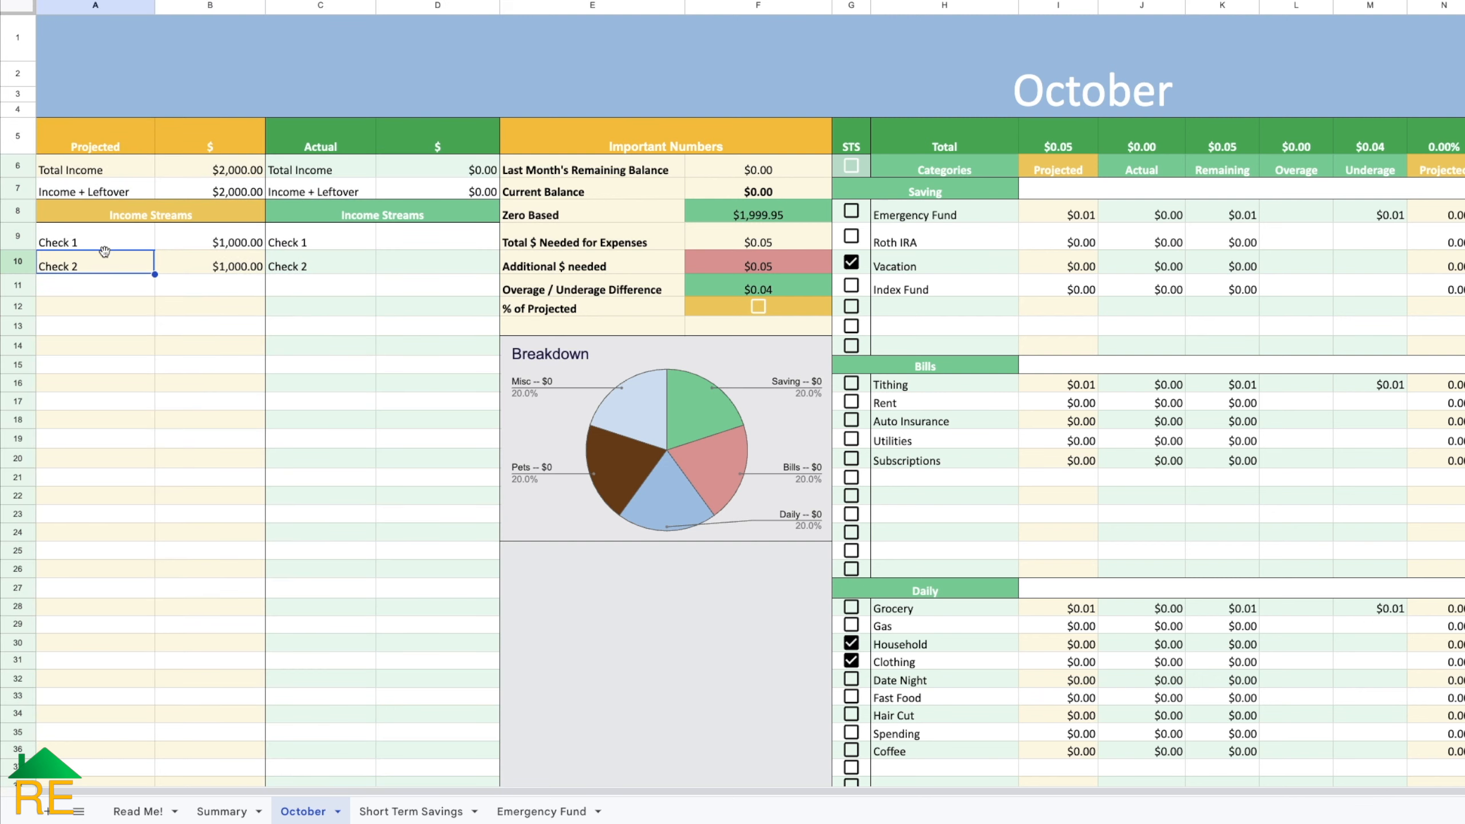
drag(95, 138, 103, 626)
Step: Append pay dates to the projected income names so they read "Check 1 - 1/1/23" and "Check 2 - 1/15/23"
click(89, 248)
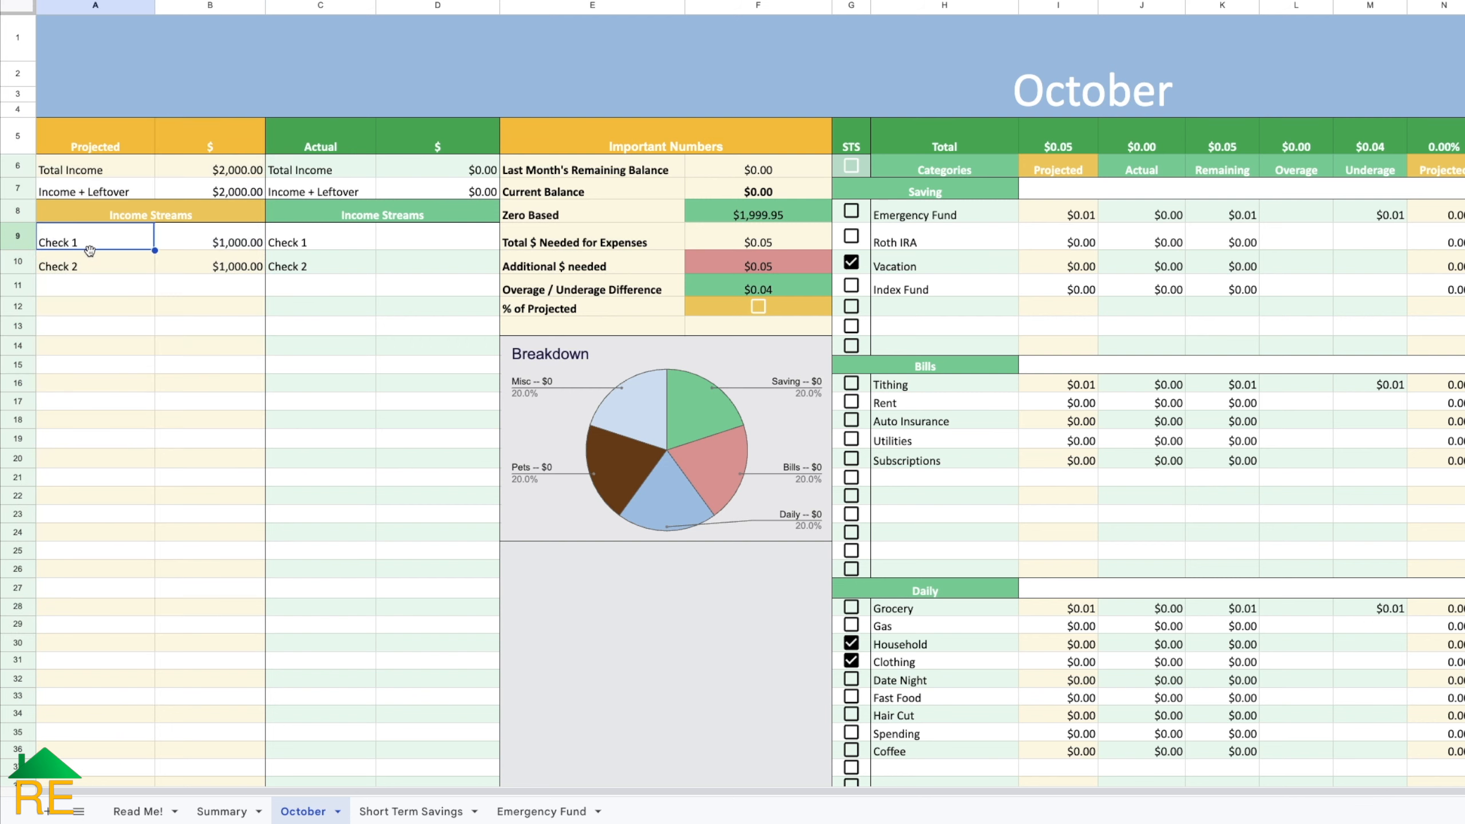
key(Return)
text(1)
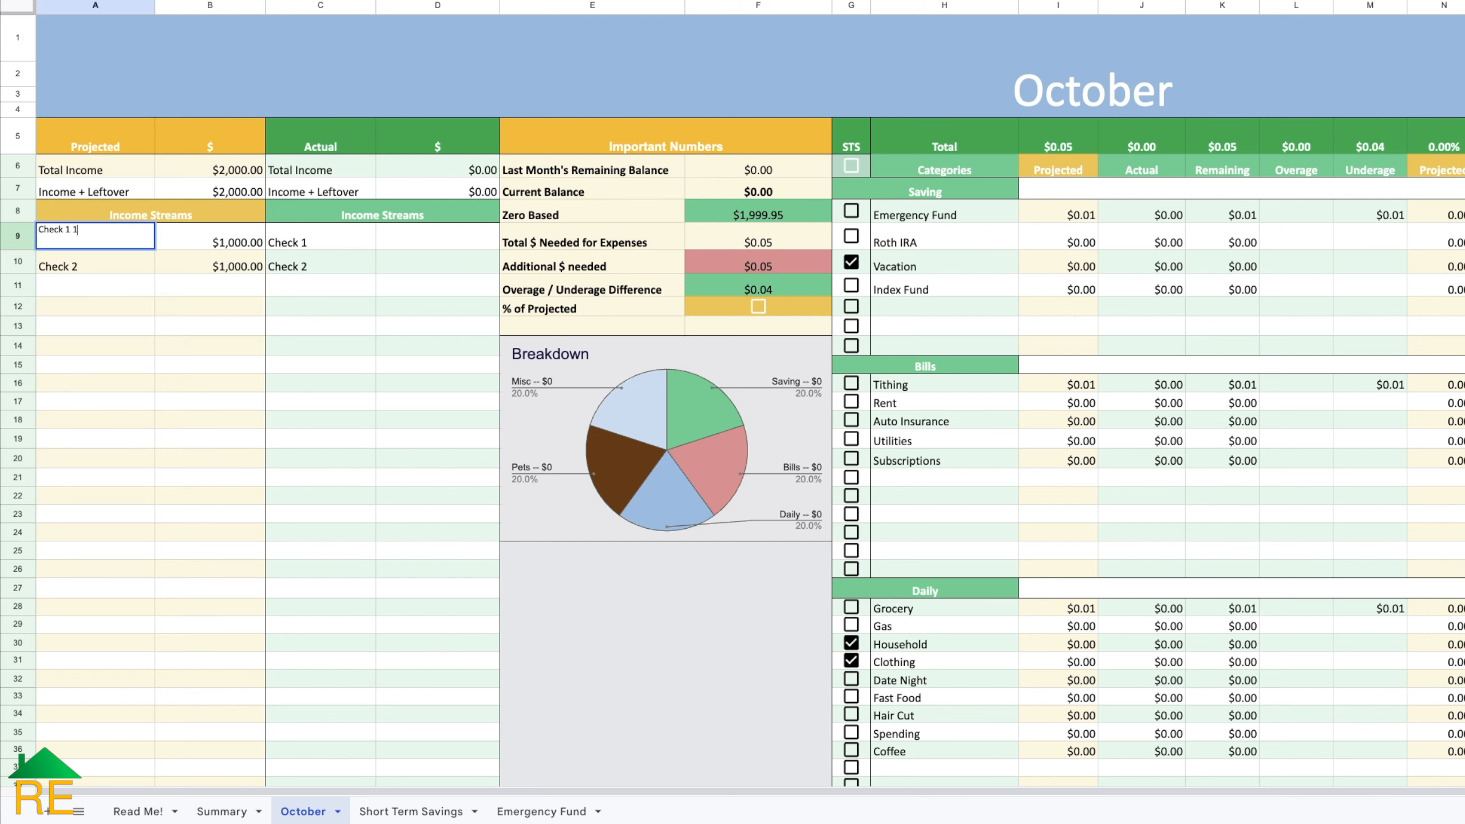
key(BackSpace)
text(- 1/1/23)
key(Return)
key(Return)
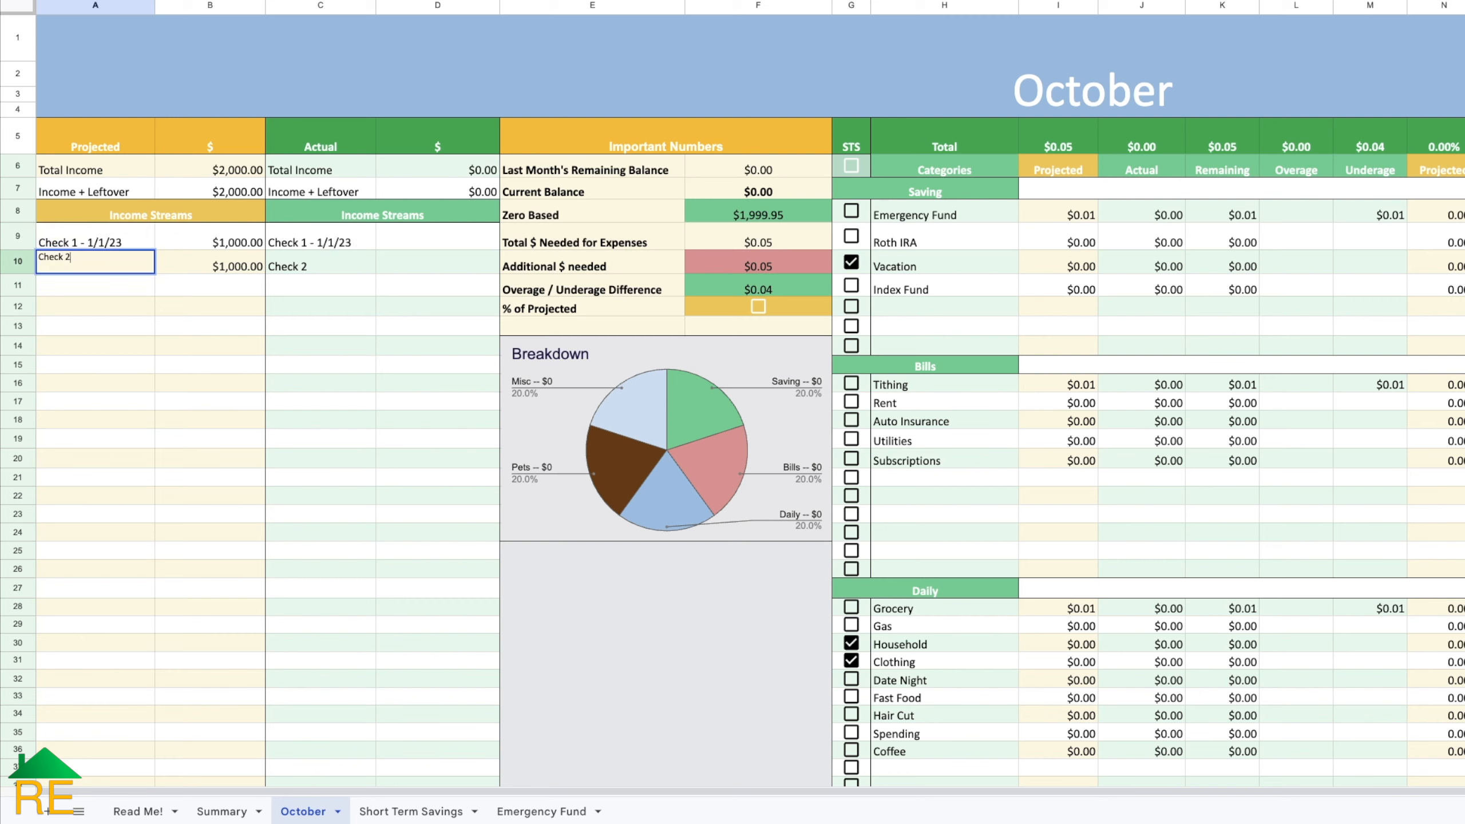
text(- 1/15/23)
key(Return)
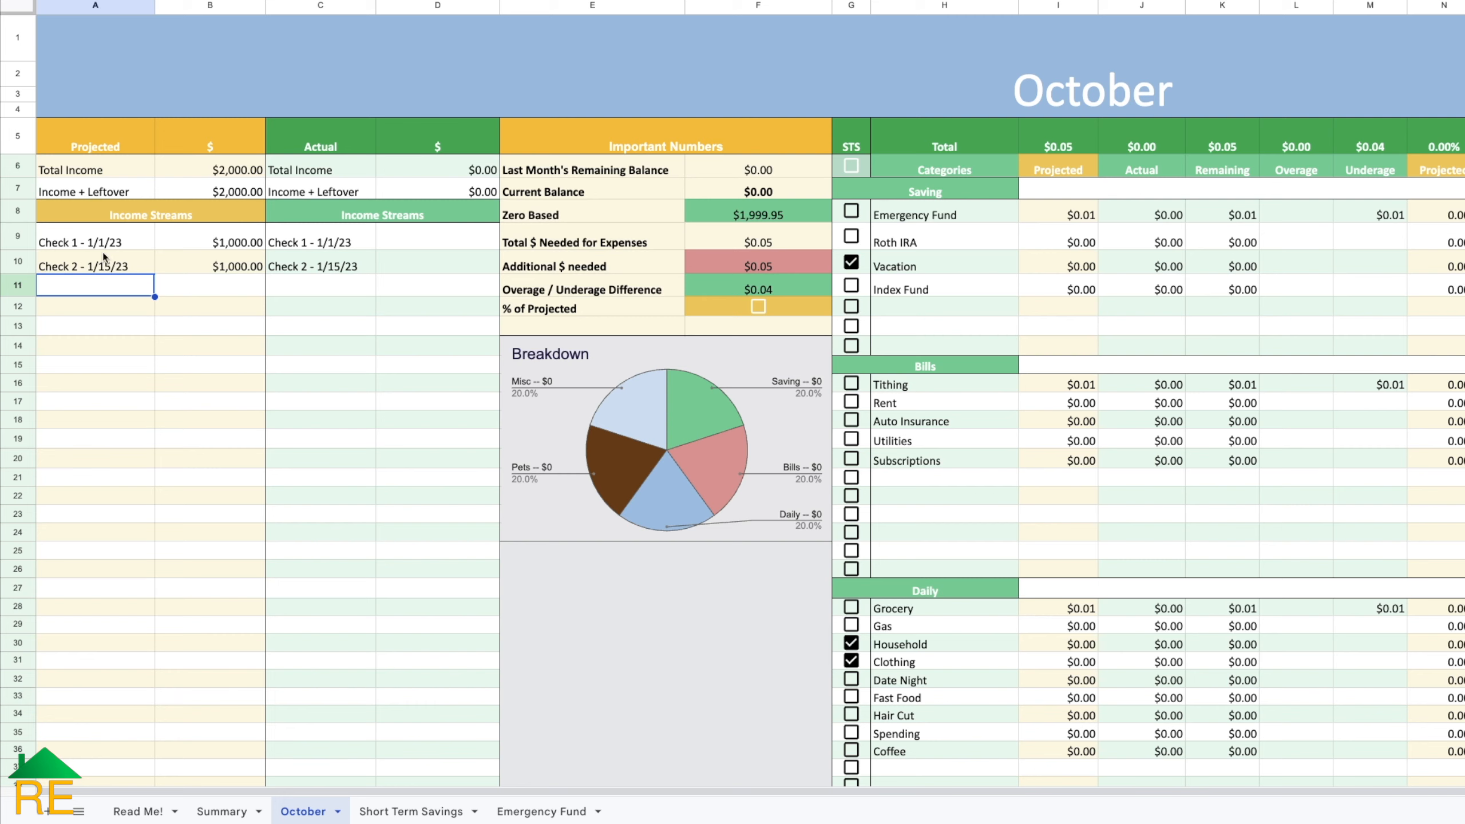
Step: Enter 1000 as the actual income amount for both Check 1 and Check 2 in D9 and D10
click(404, 243)
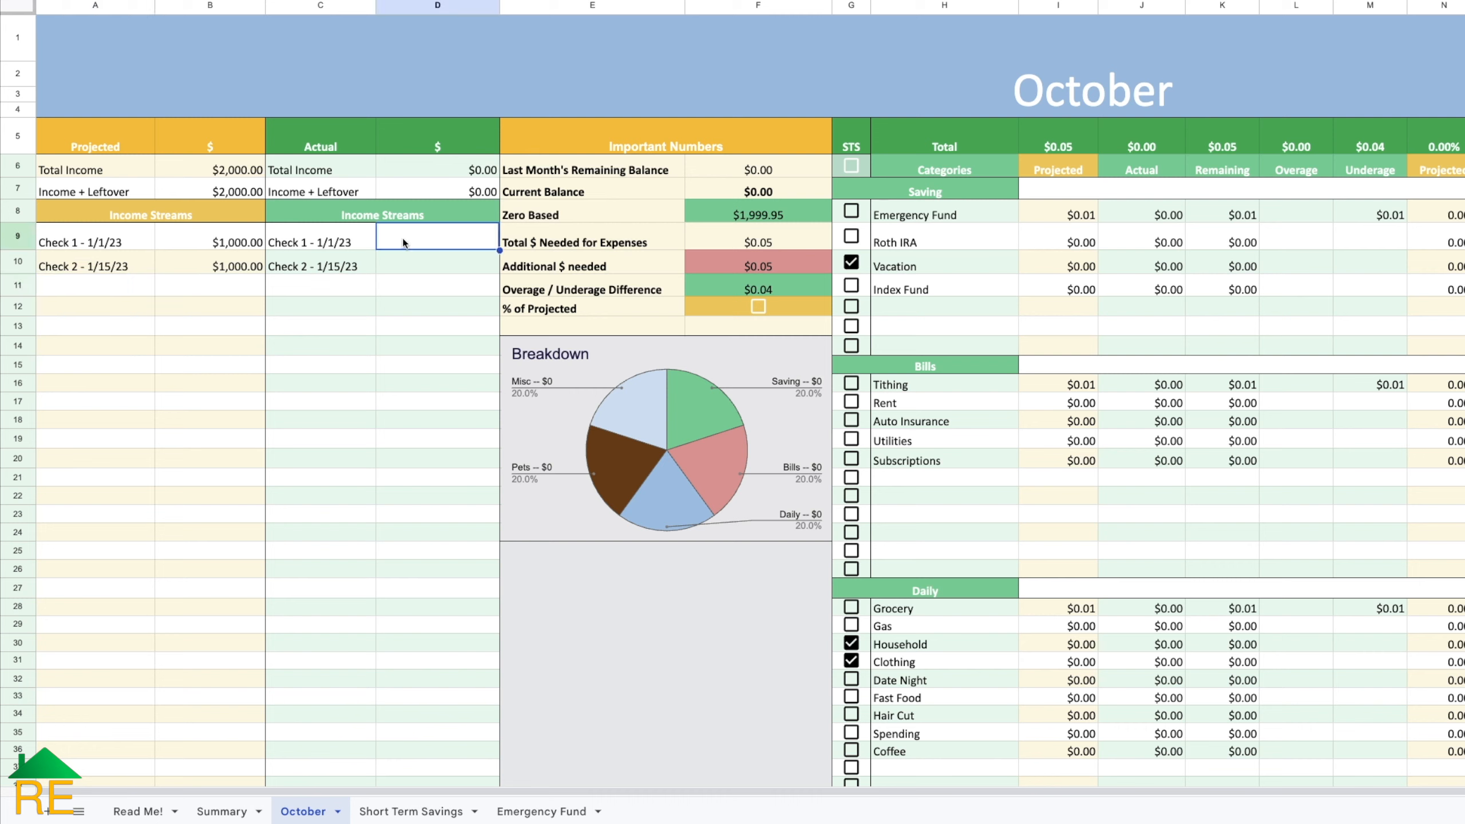
text(1000)
key(Return)
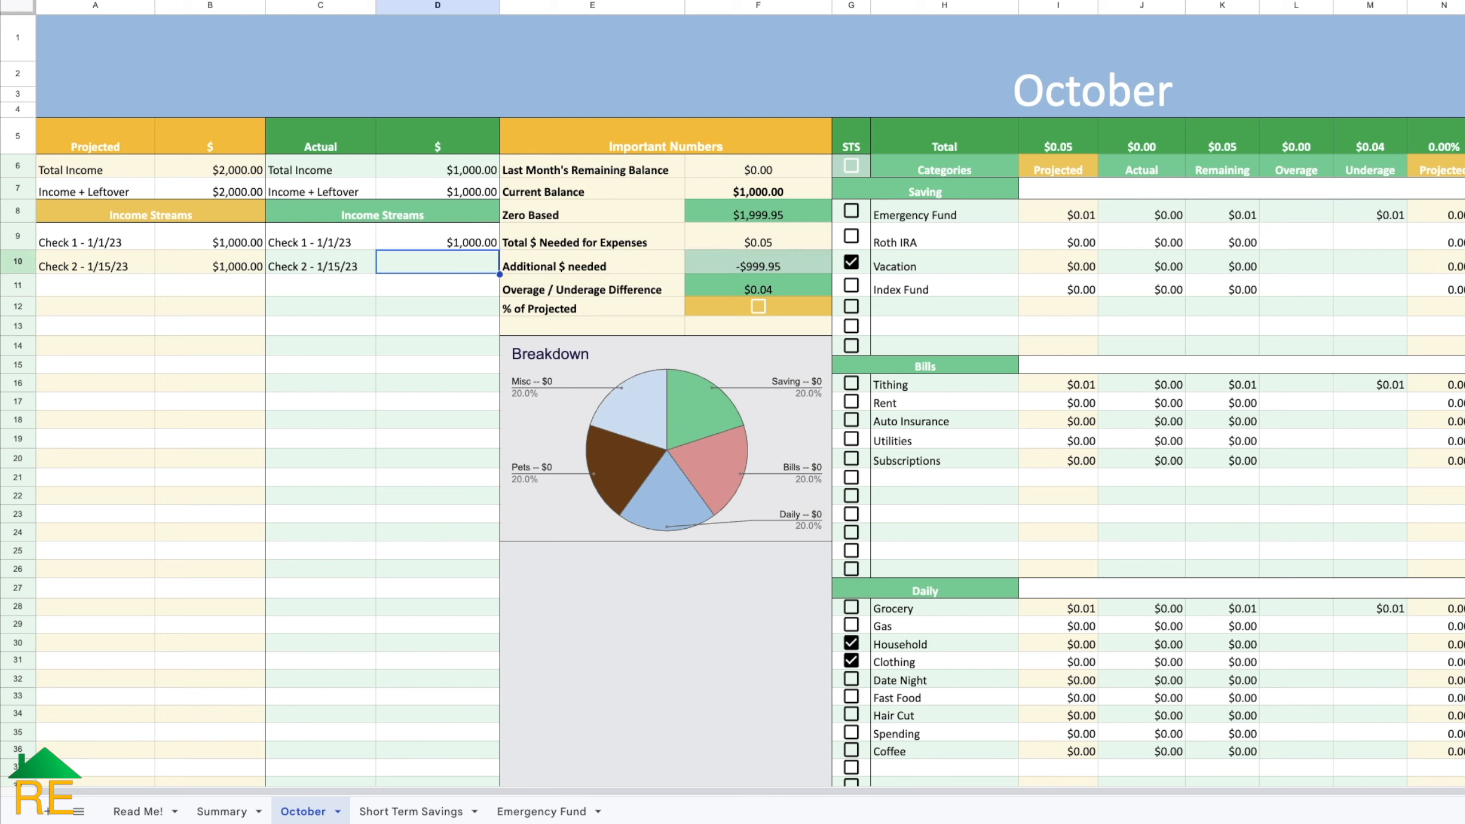
text(1,000)
key(Return)
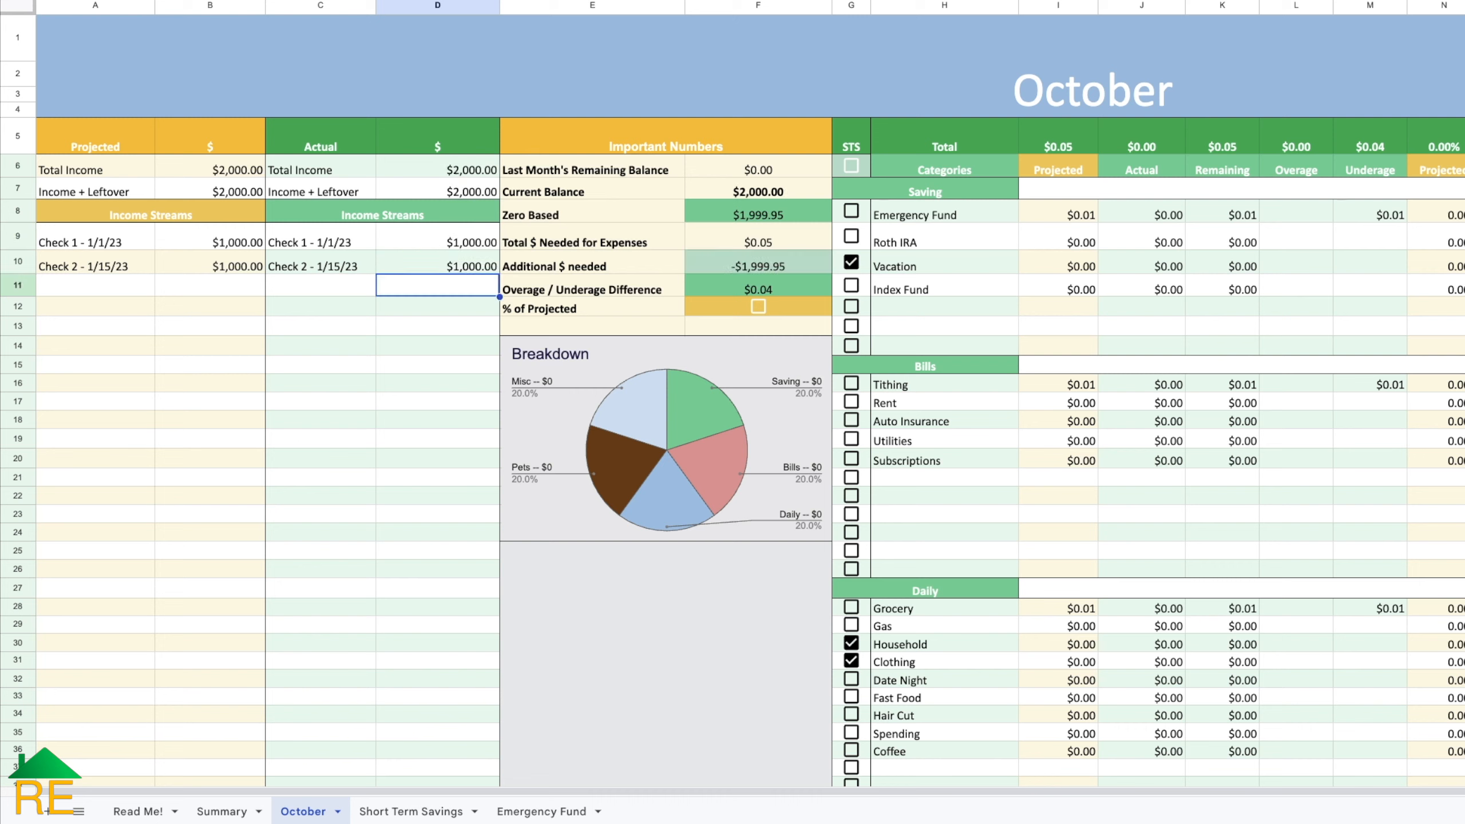
Step: Set the Check 1 amount to 1005 in both the actual and projected income columns
click(437, 236)
text(1005)
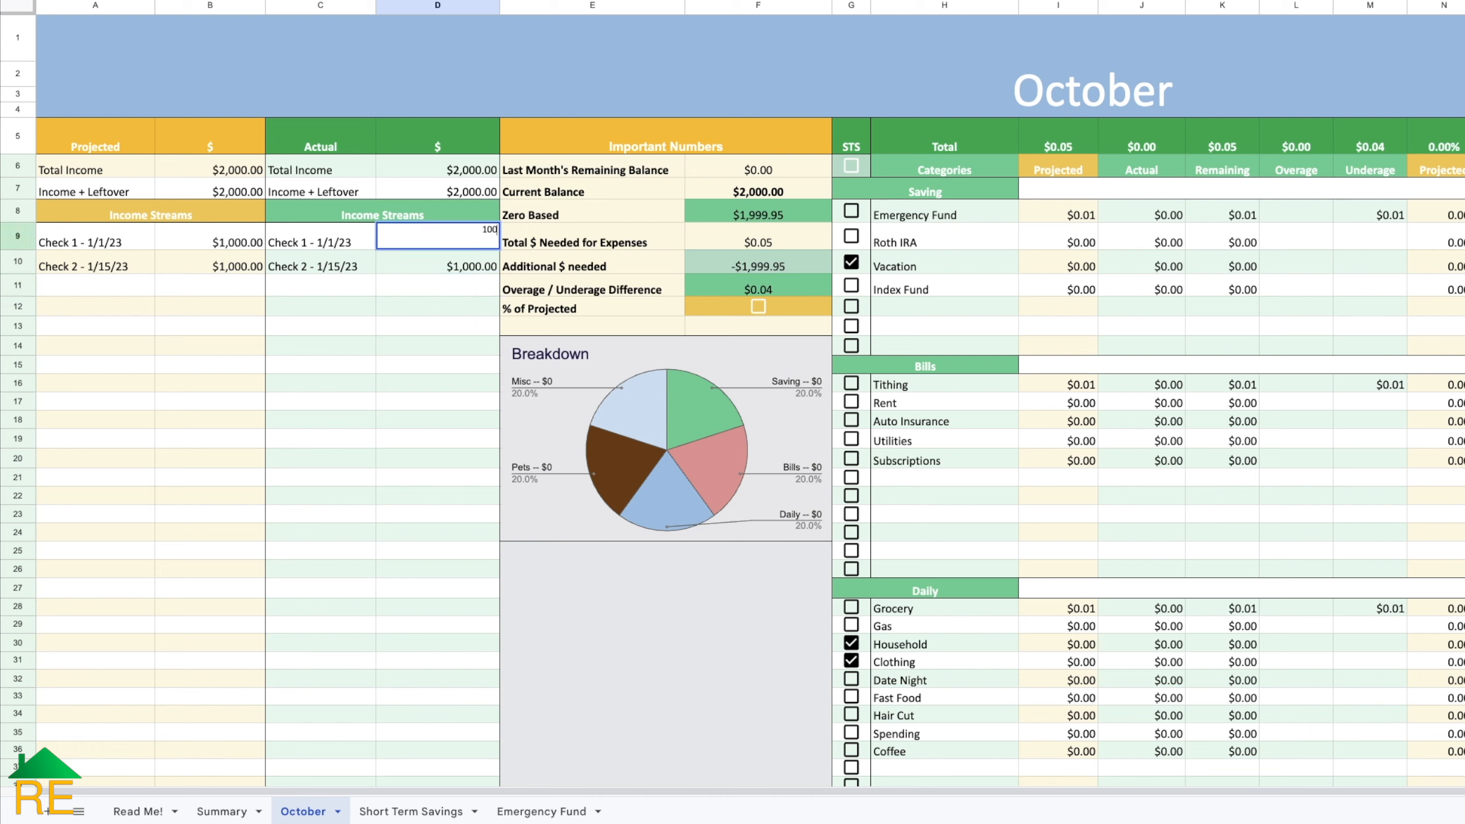
key(Return)
click(320, 236)
key(Left)
text(1005)
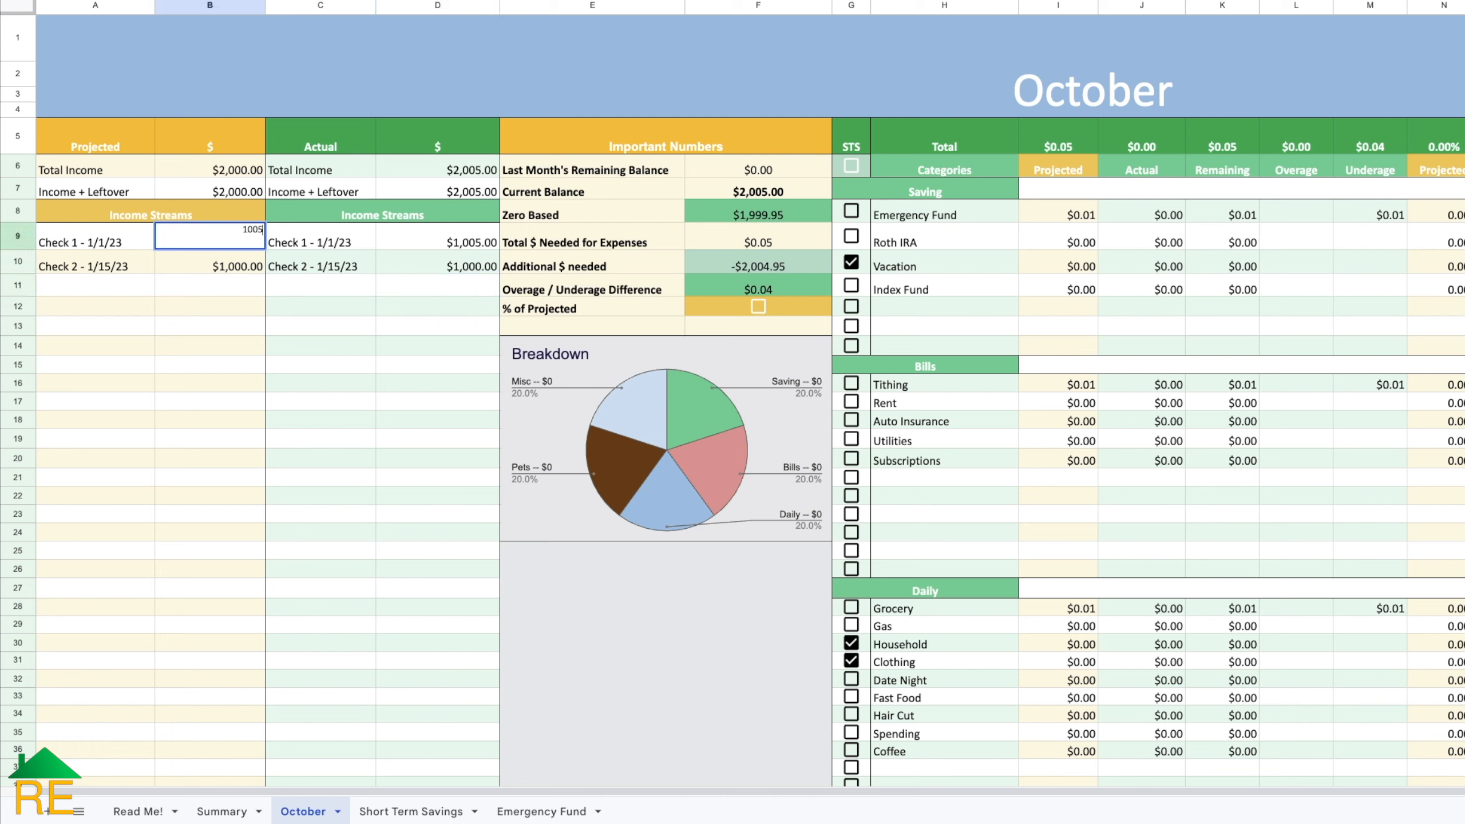
key(Return)
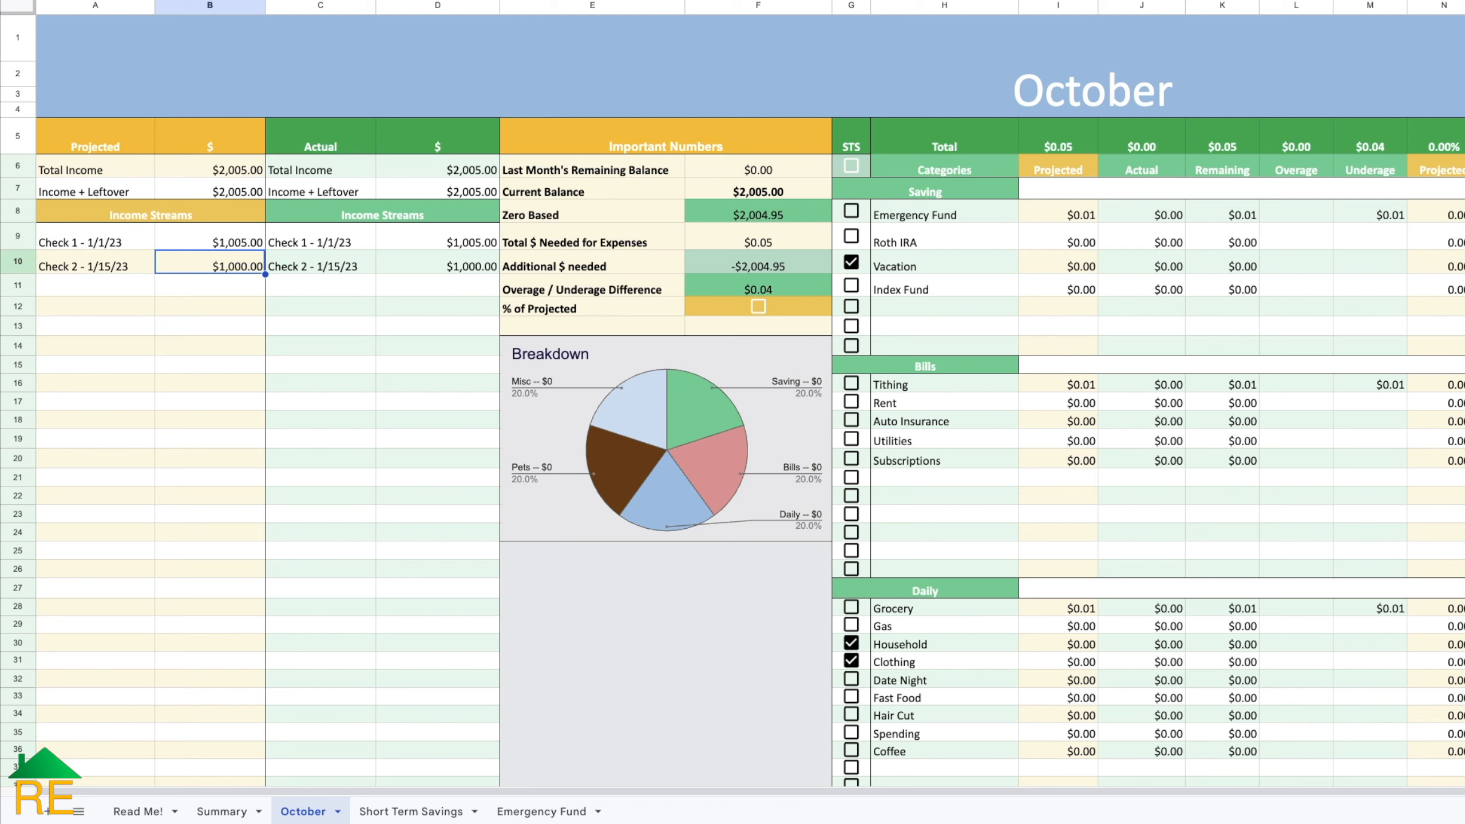
Step: Return the Check 1 amount to 1000 in both the projected and actual income columns
key(Up)
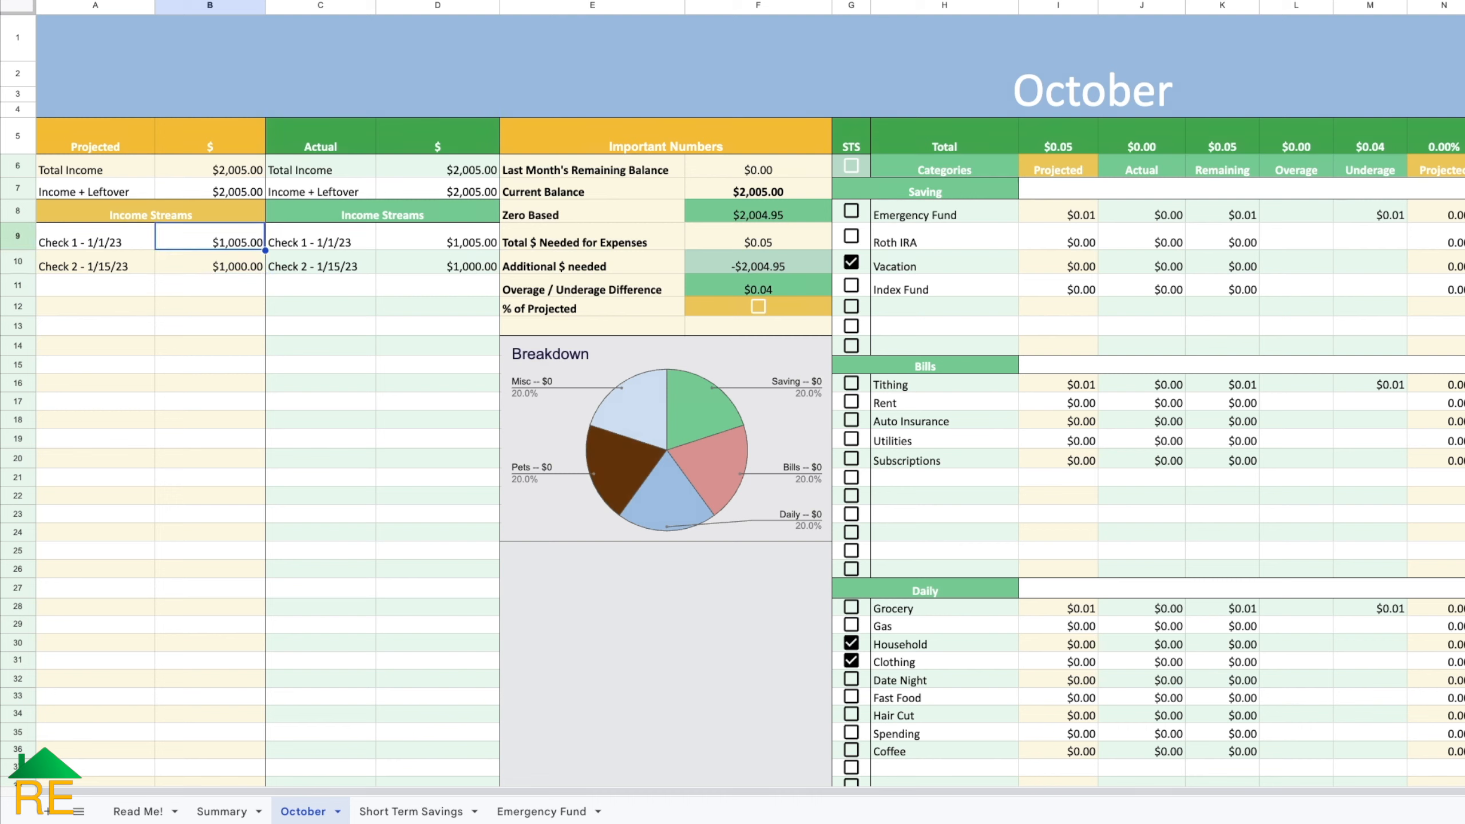
text(1000)
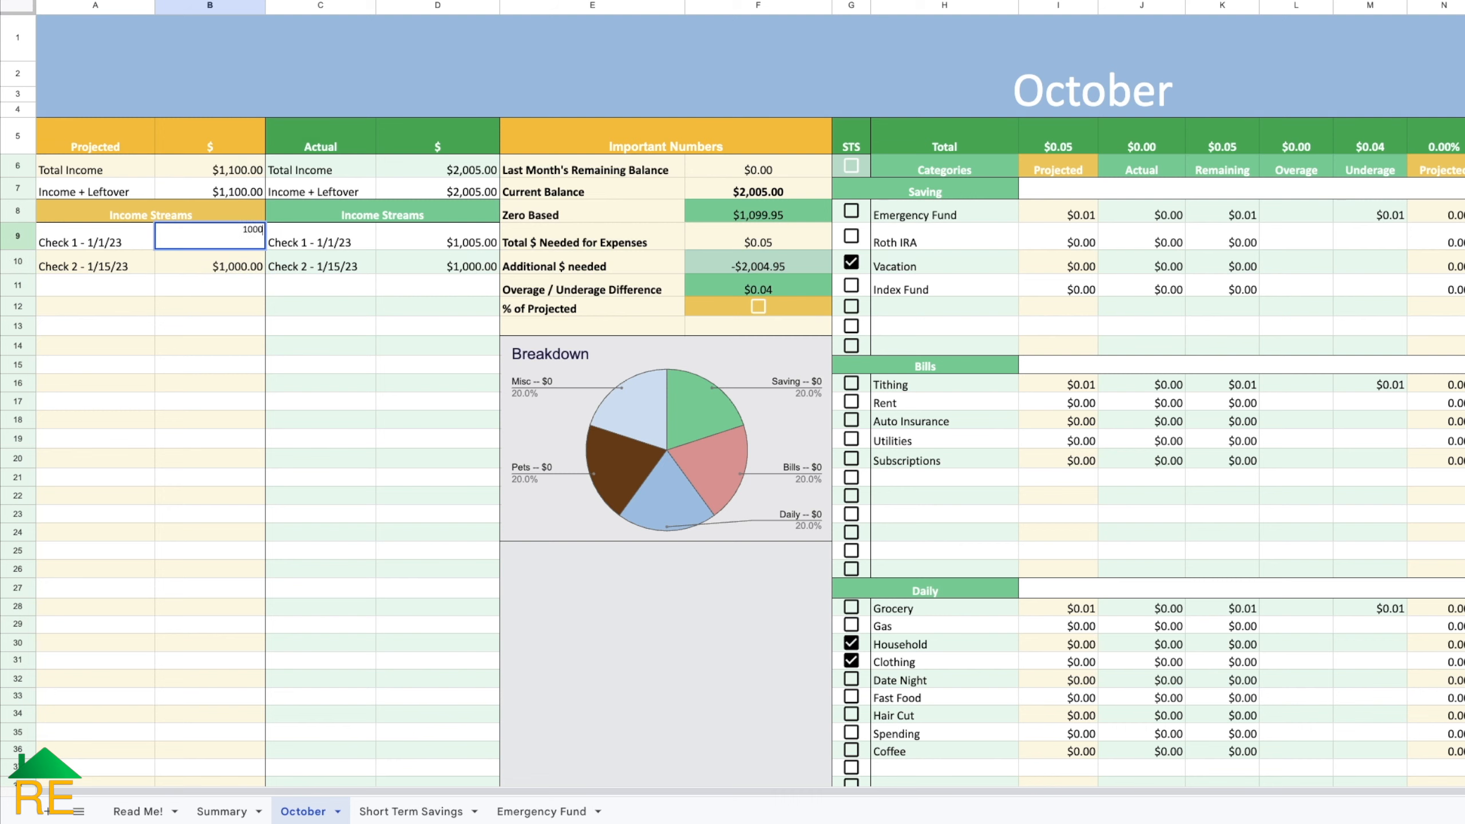
key(Return)
key(Up)
key(Right)
key(Right)
text(1000)
key(Return)
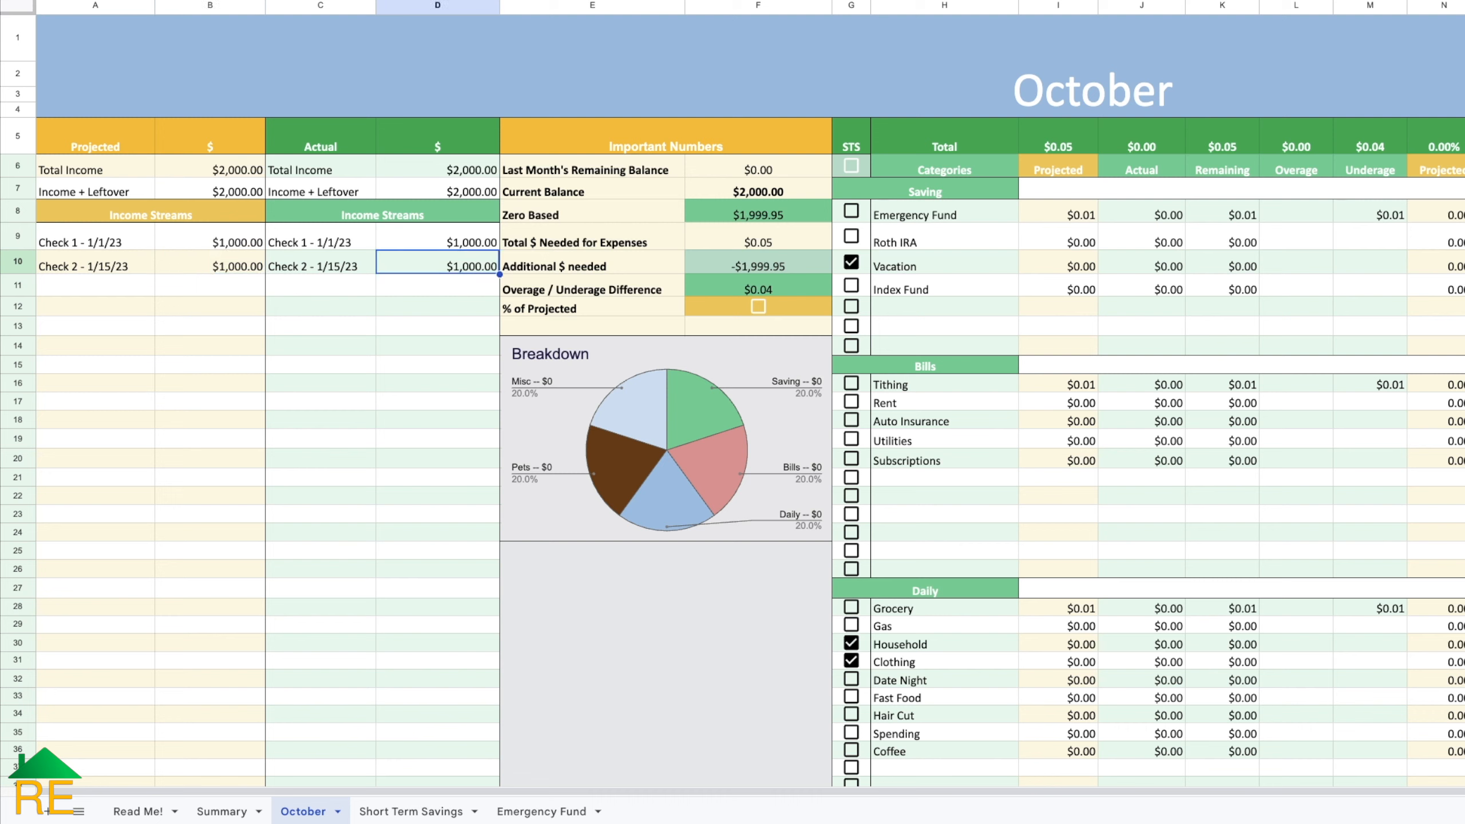
Step: Review each label in the Important Numbers section, from Last Month's Remaining Balance through % of Projected
click(506, 139)
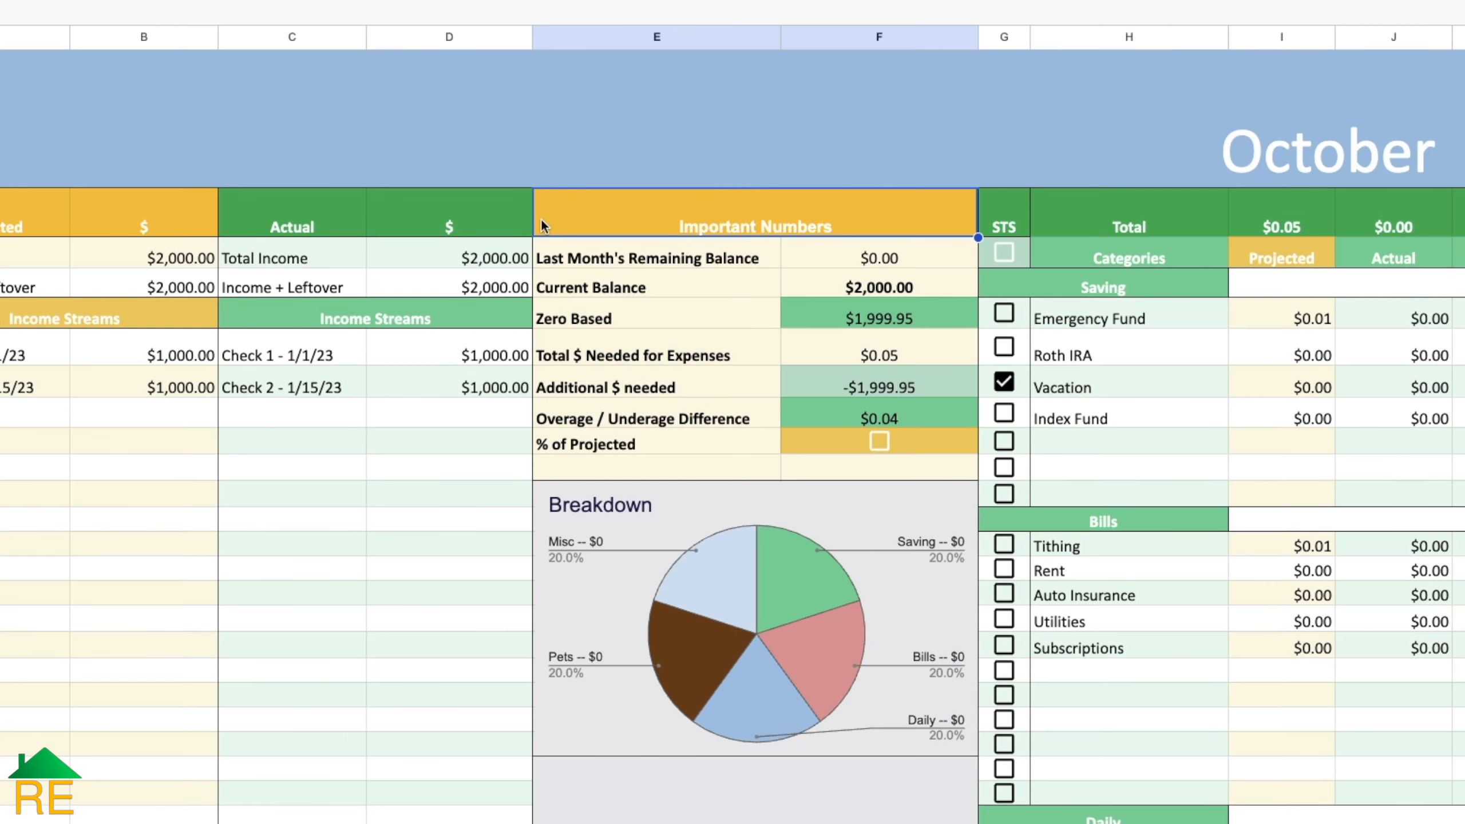
click(540, 248)
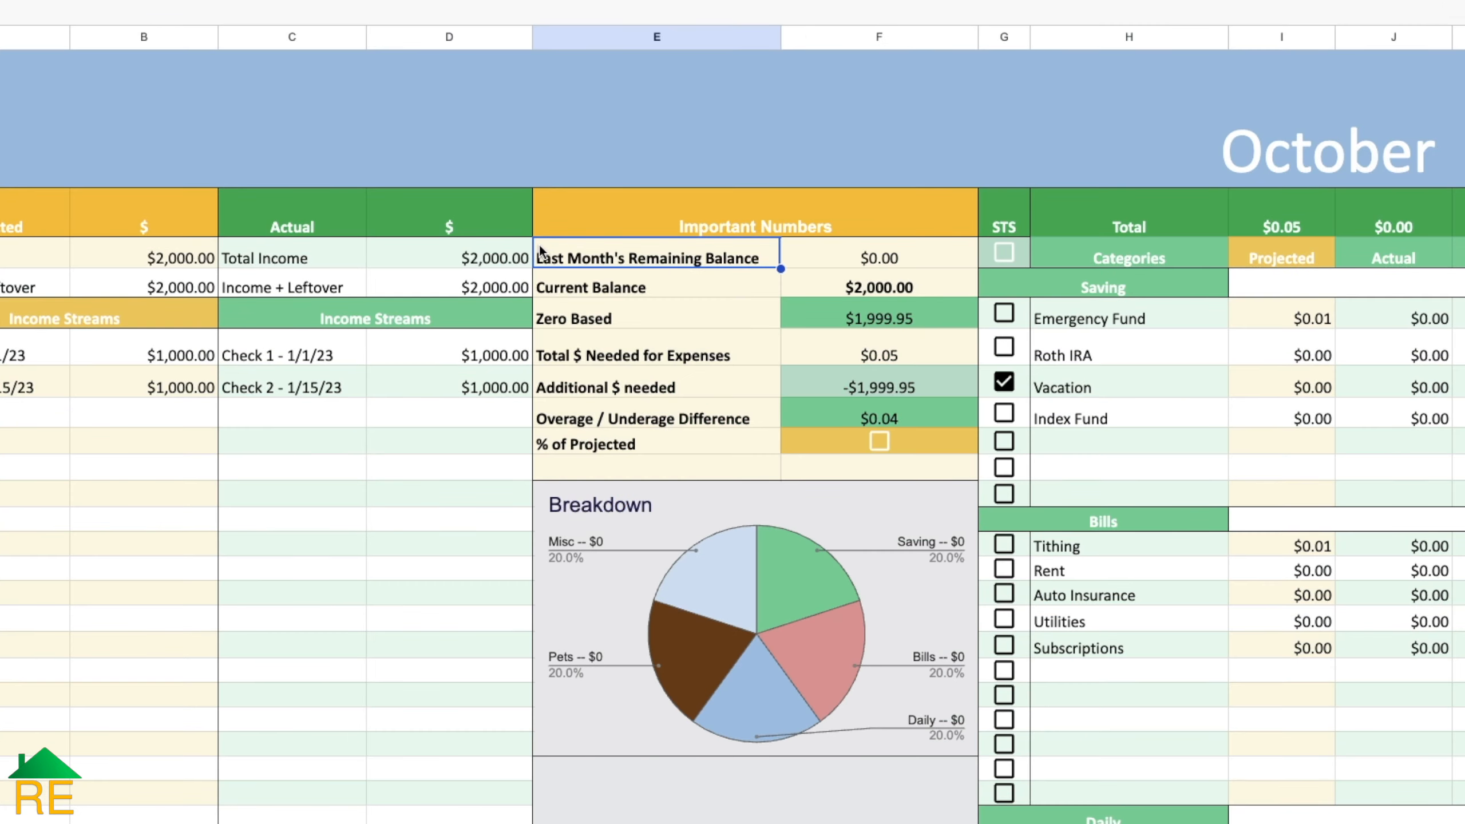
click(547, 292)
click(551, 327)
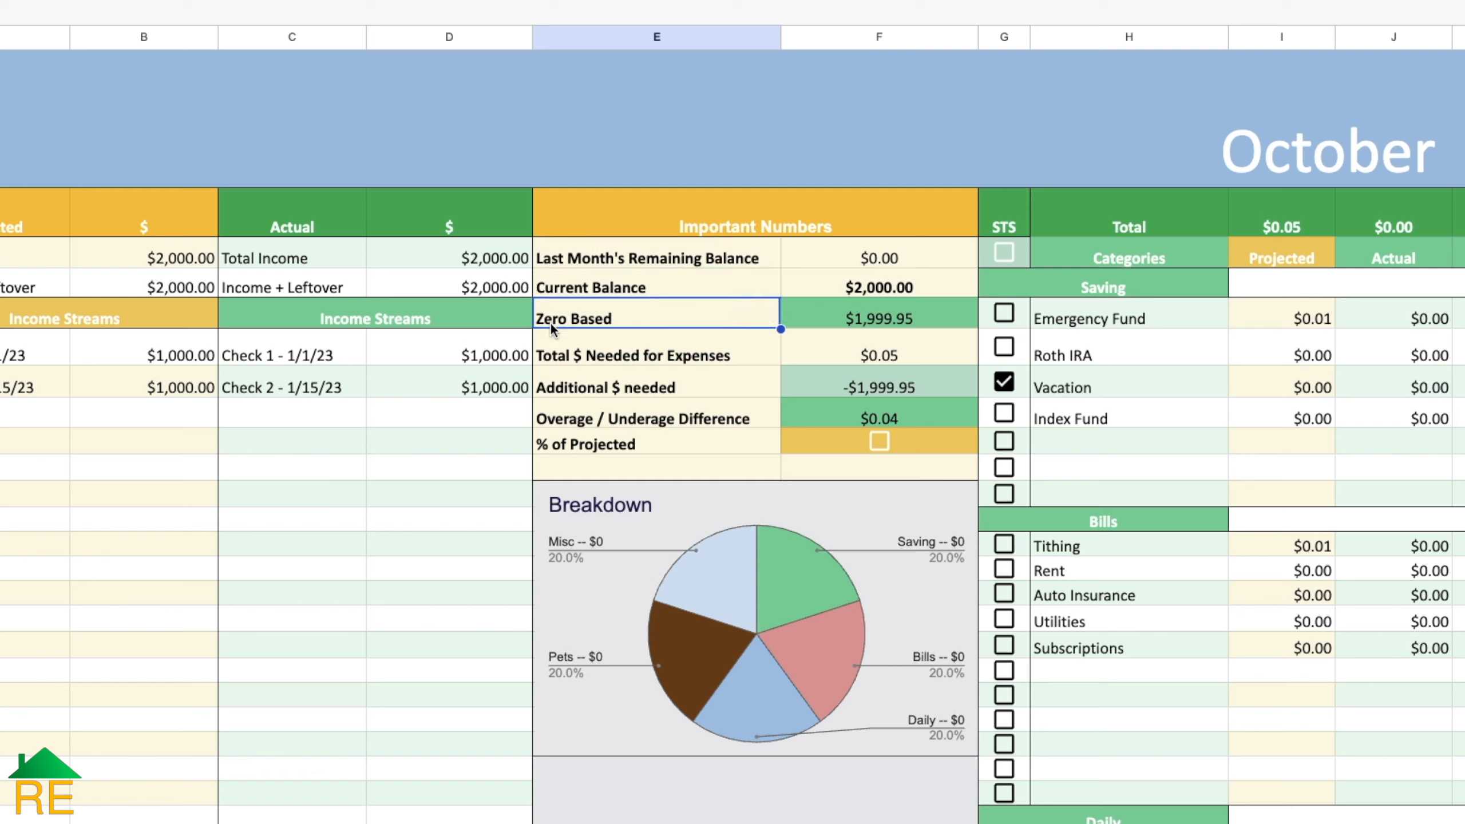
click(550, 362)
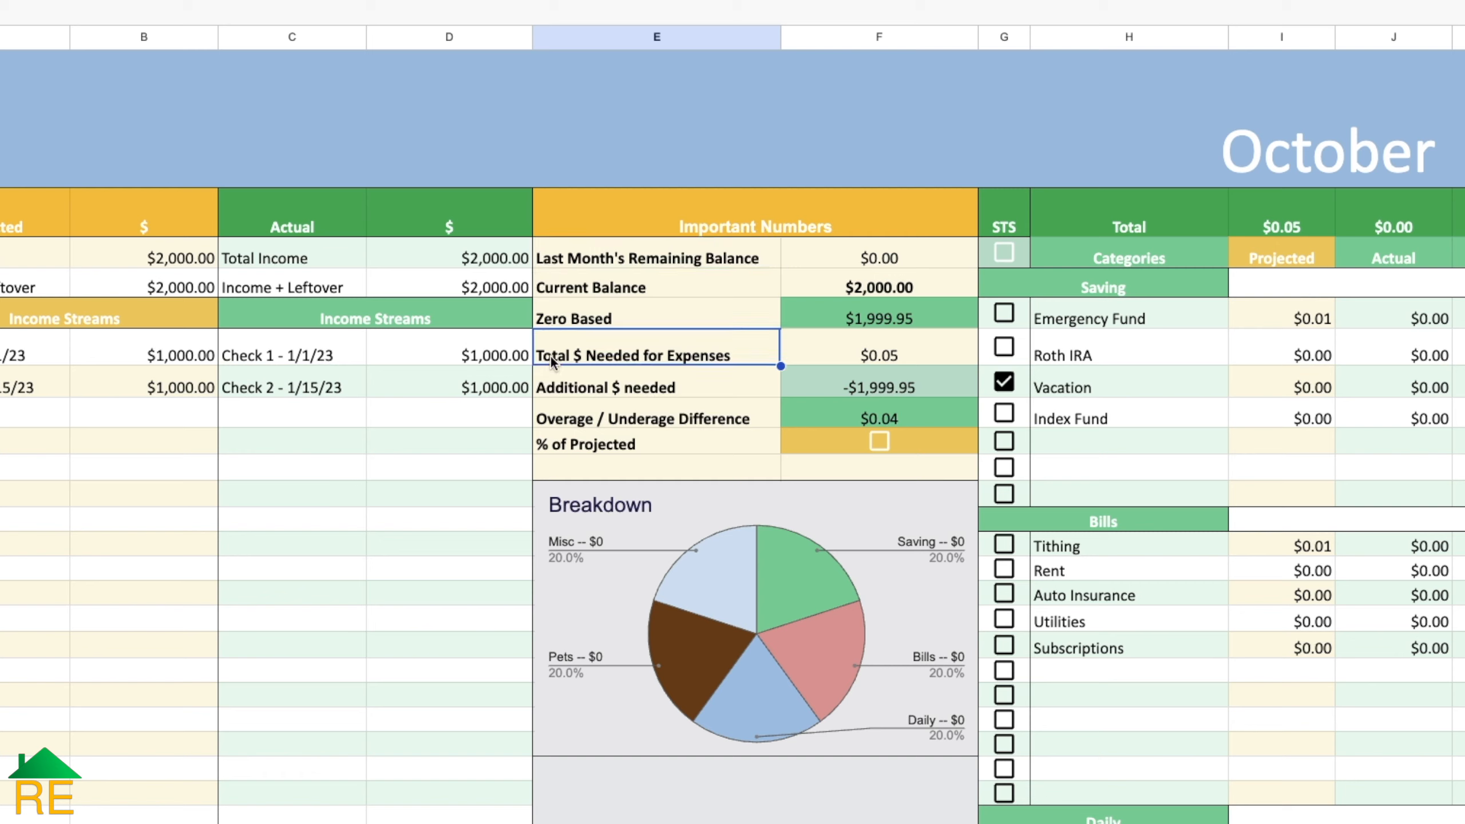
click(556, 393)
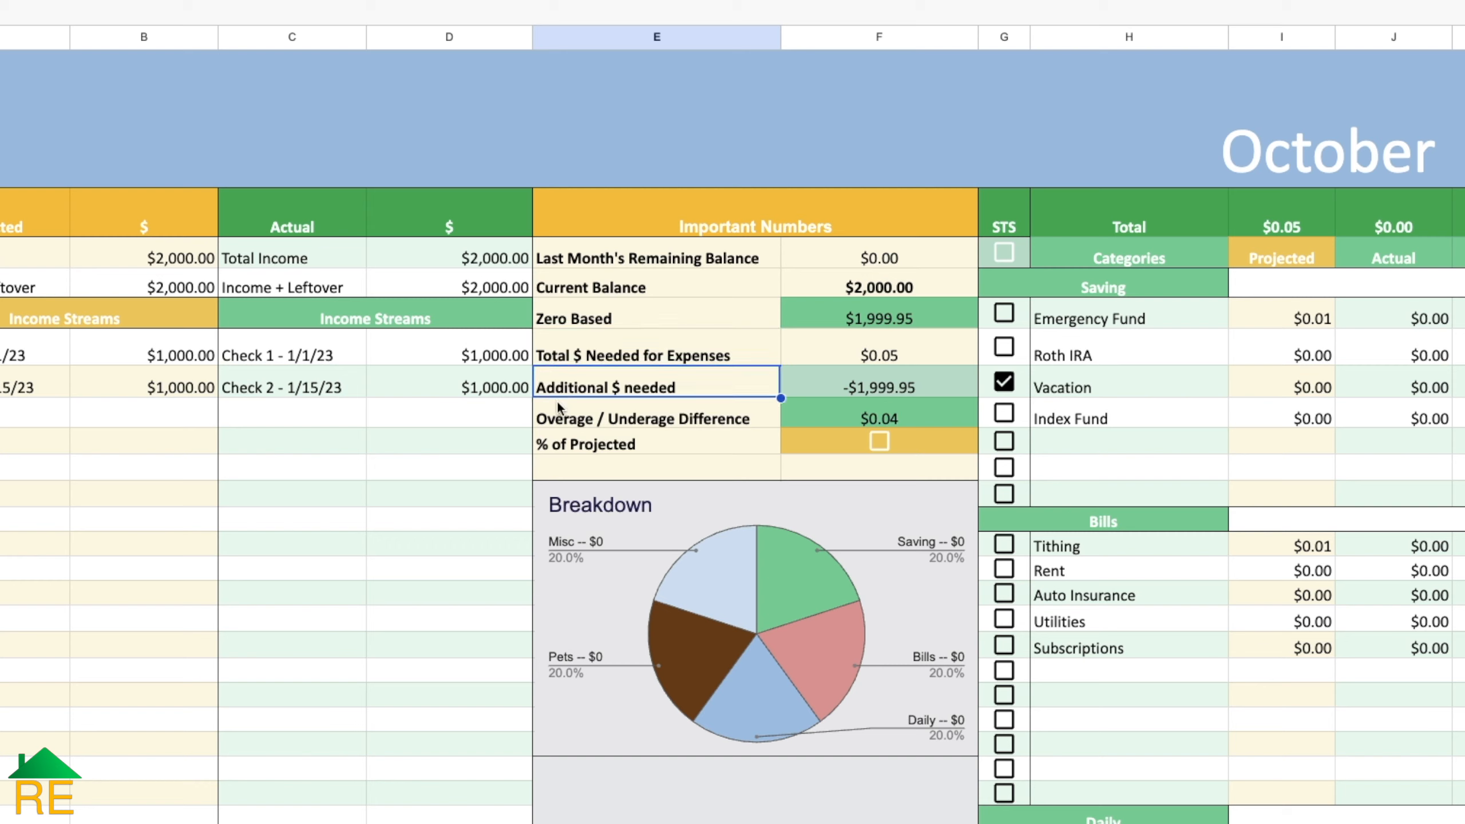
click(557, 419)
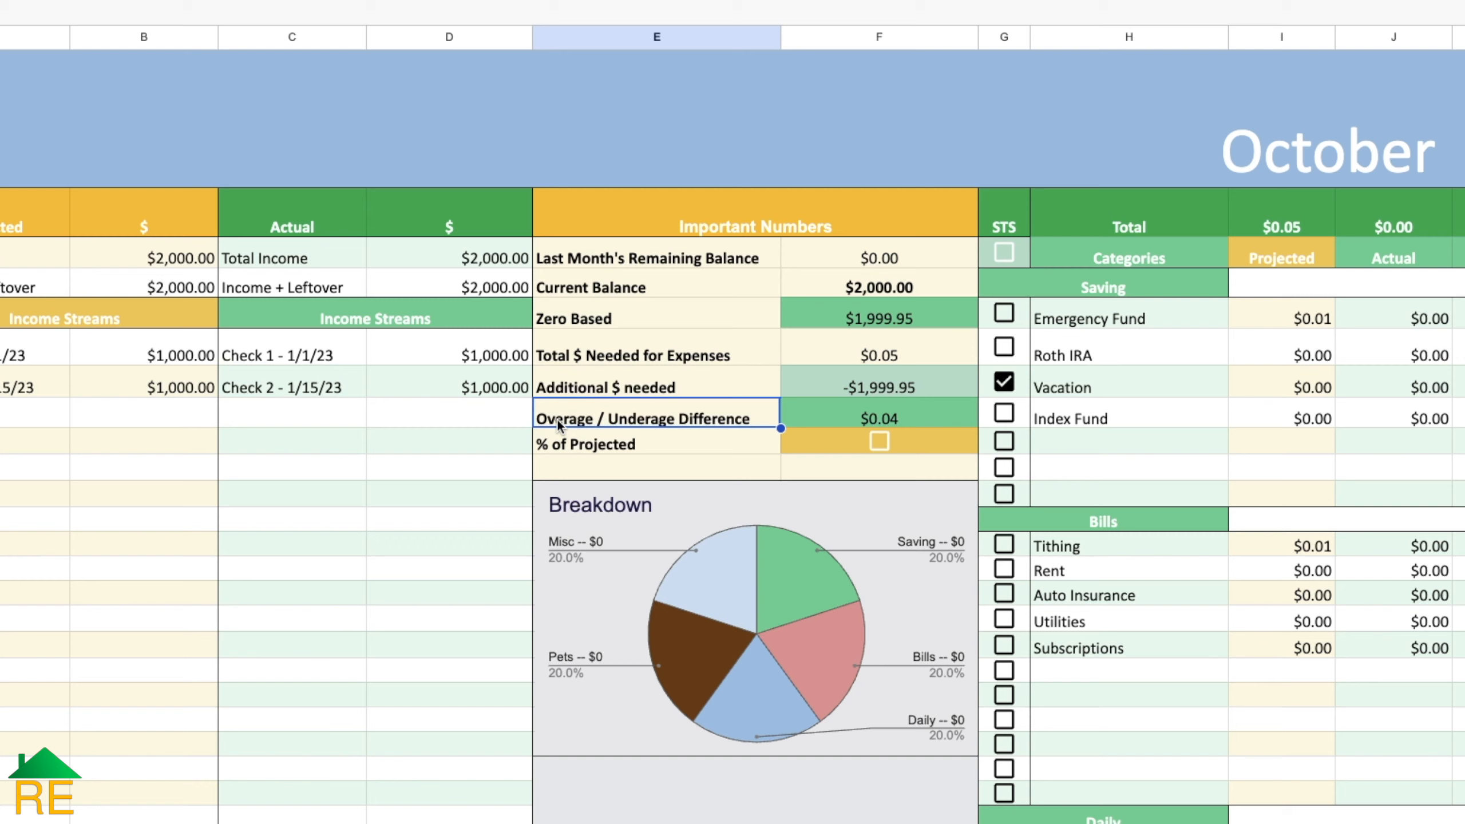
click(560, 447)
Step: Toggle the percentage basis in F12 between Projected and Actual twice, ending on Projected
click(879, 439)
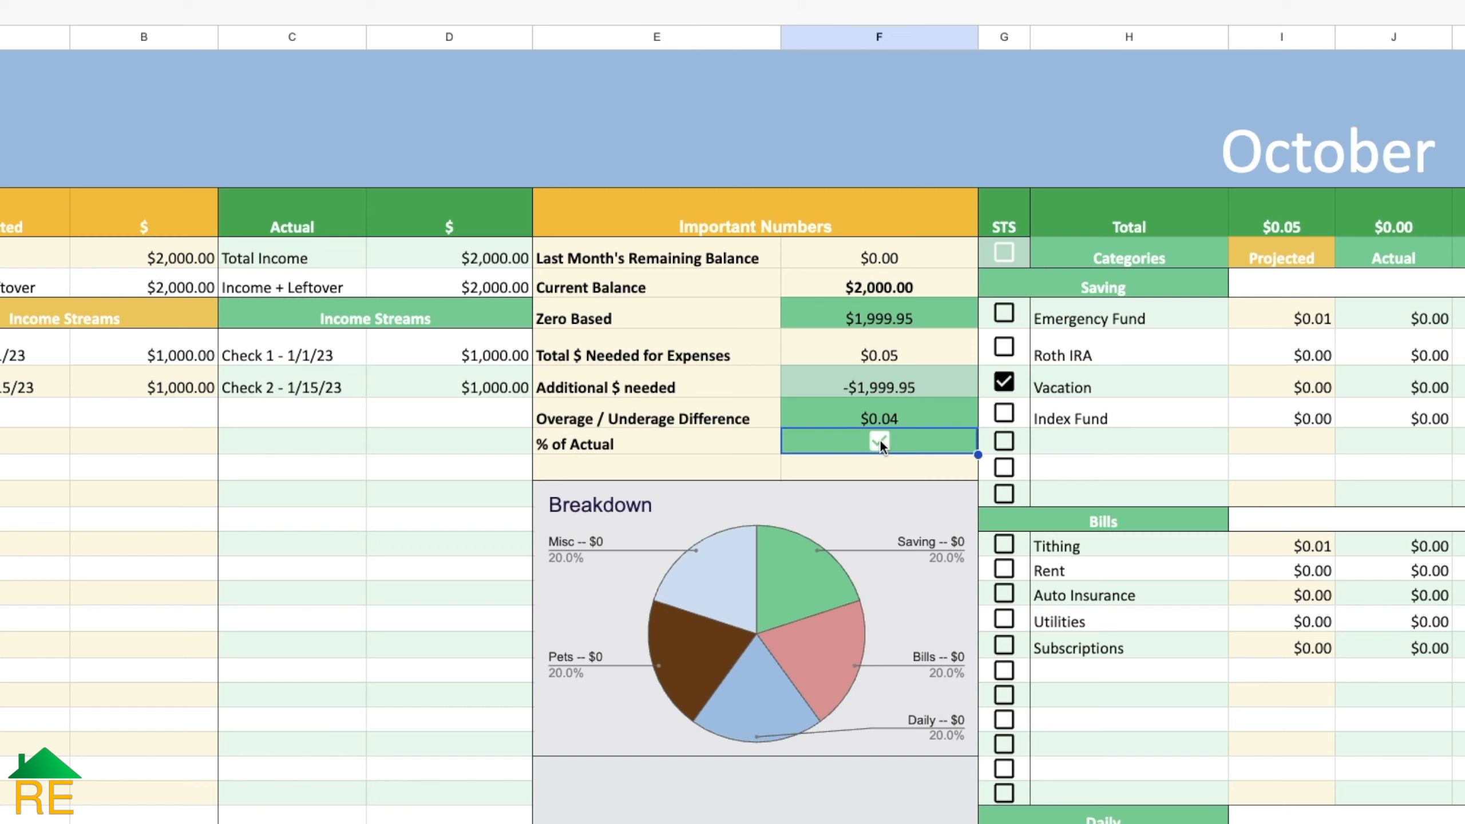
click(879, 440)
click(879, 439)
click(879, 440)
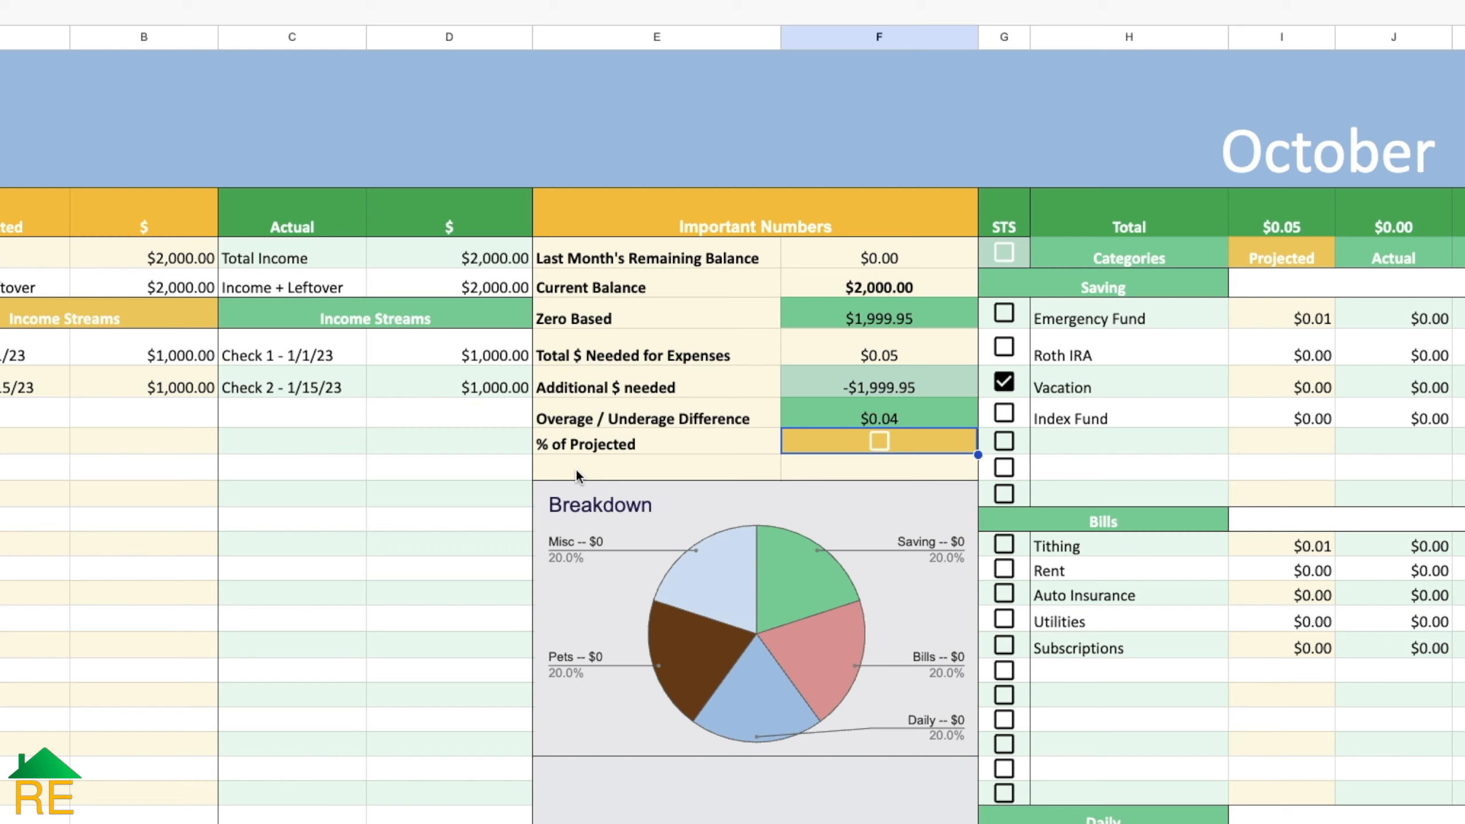
Step: Enter 1534 as Last Month's Remaining Balance, and reset it to 0
click(885, 261)
text(1534)
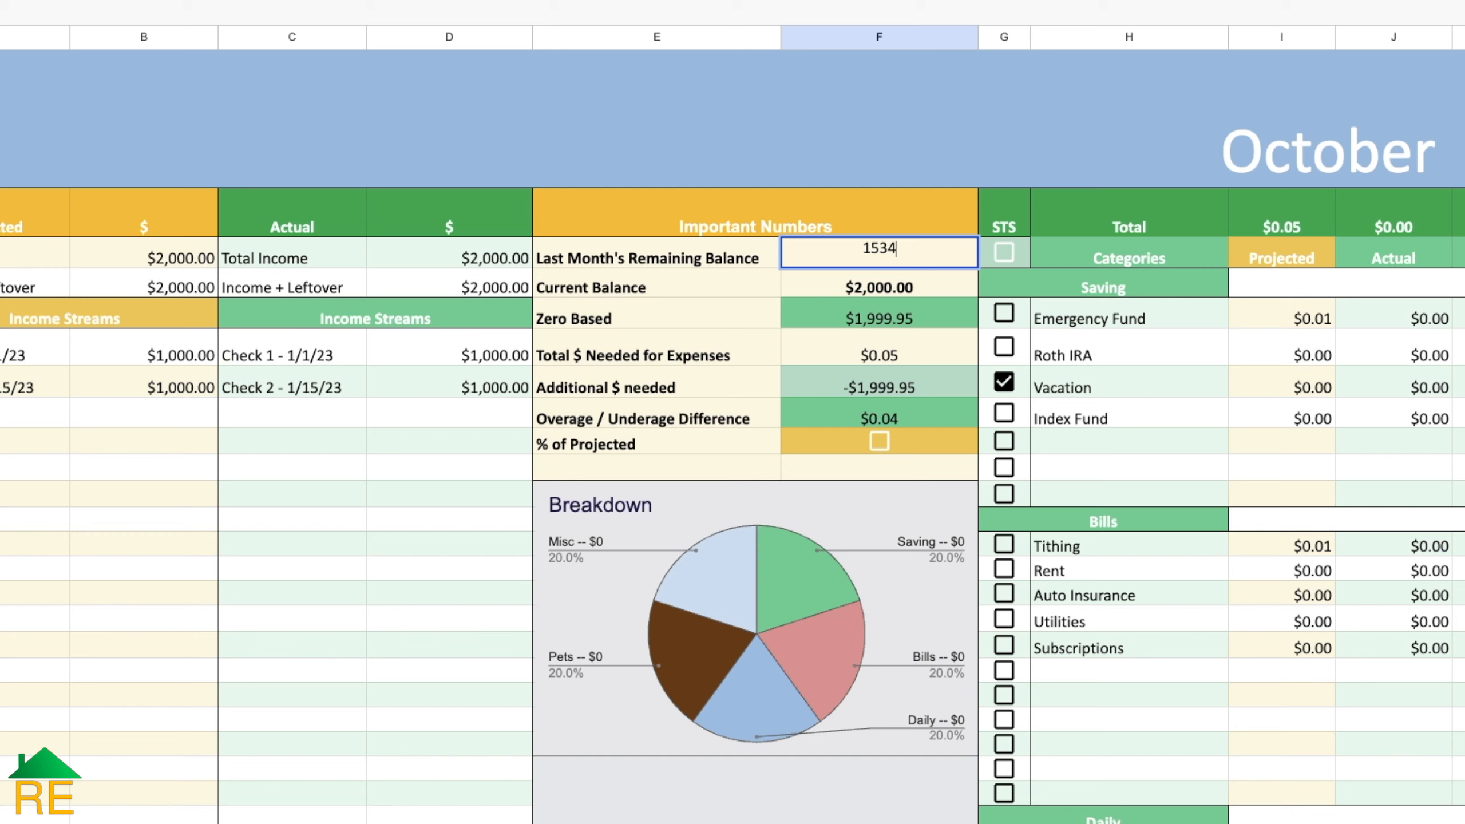
key(Return)
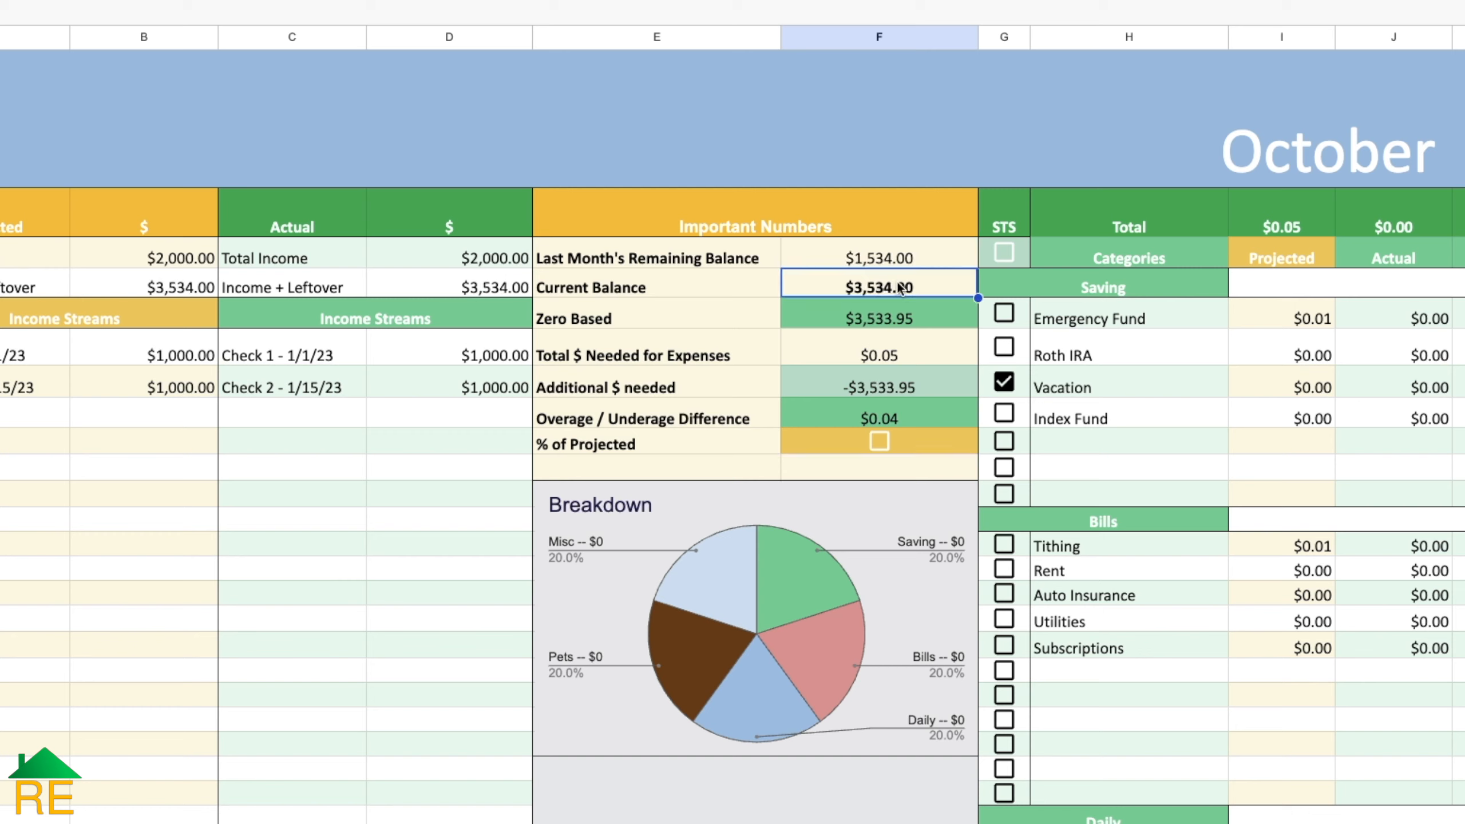
click(898, 259)
text(0)
key(Return)
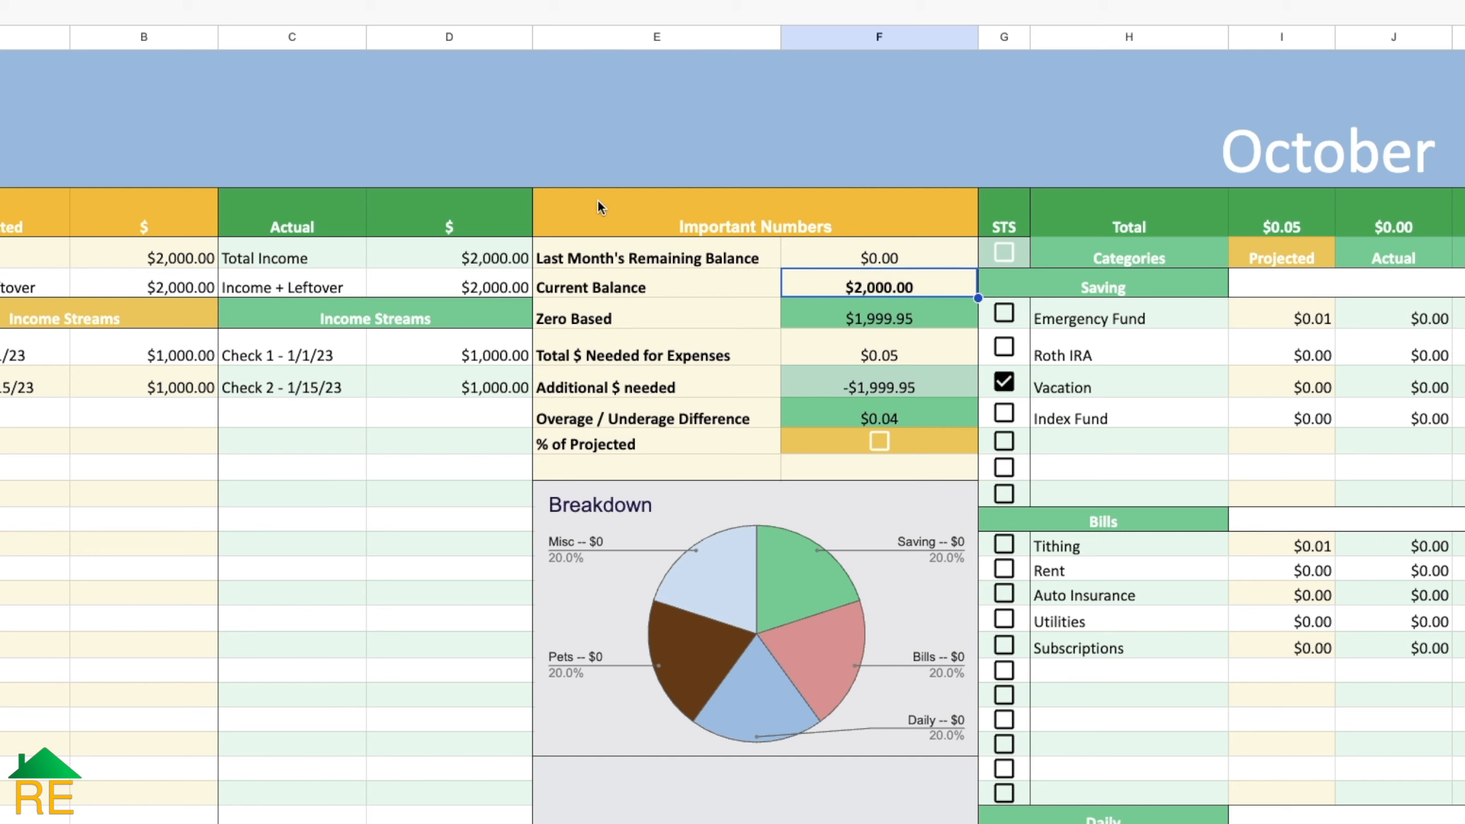
Step: Try 50 as Last Month's Remaining Balance, and set it back to 0
click(796, 257)
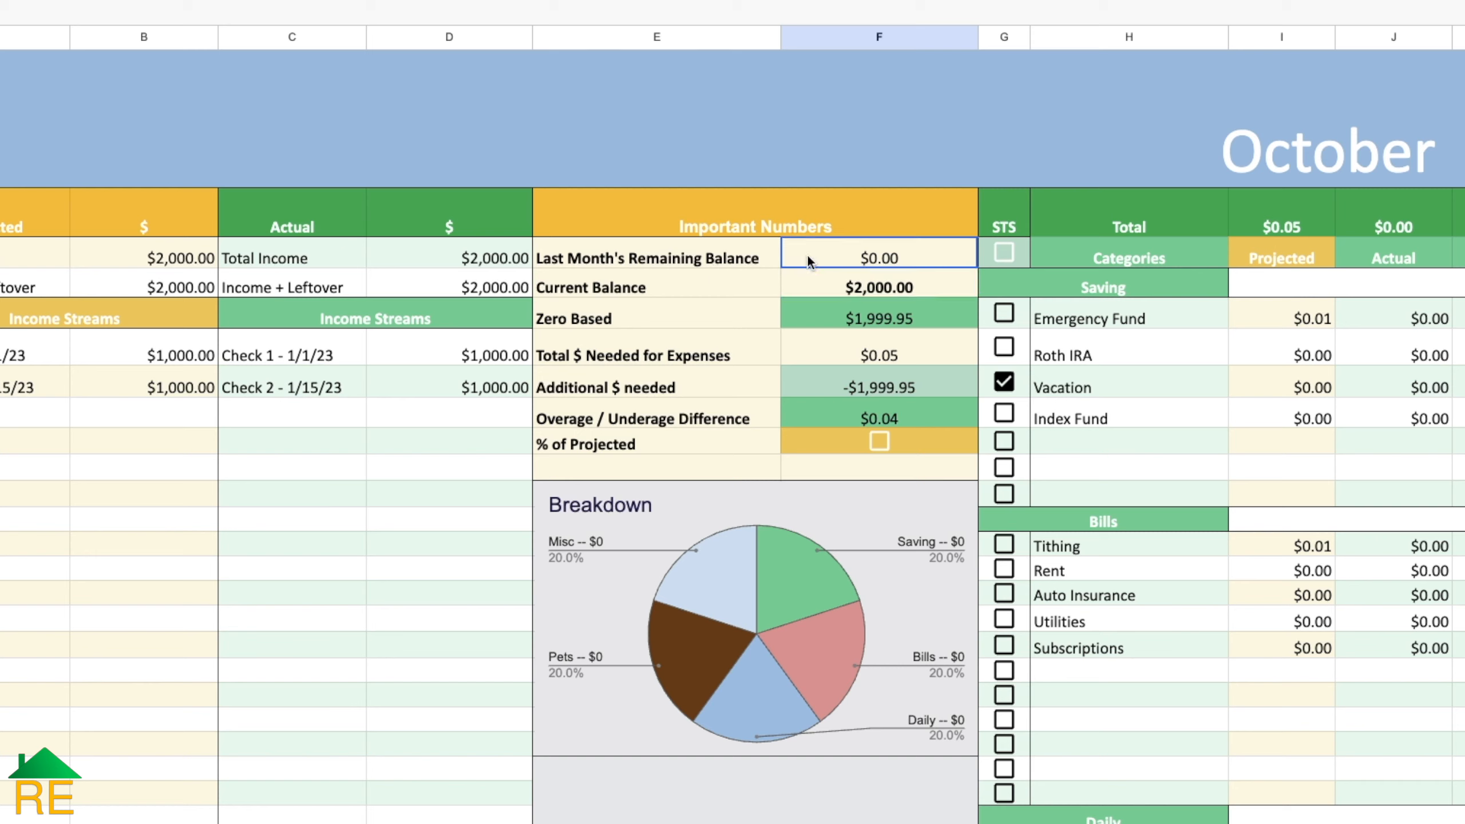
text(50)
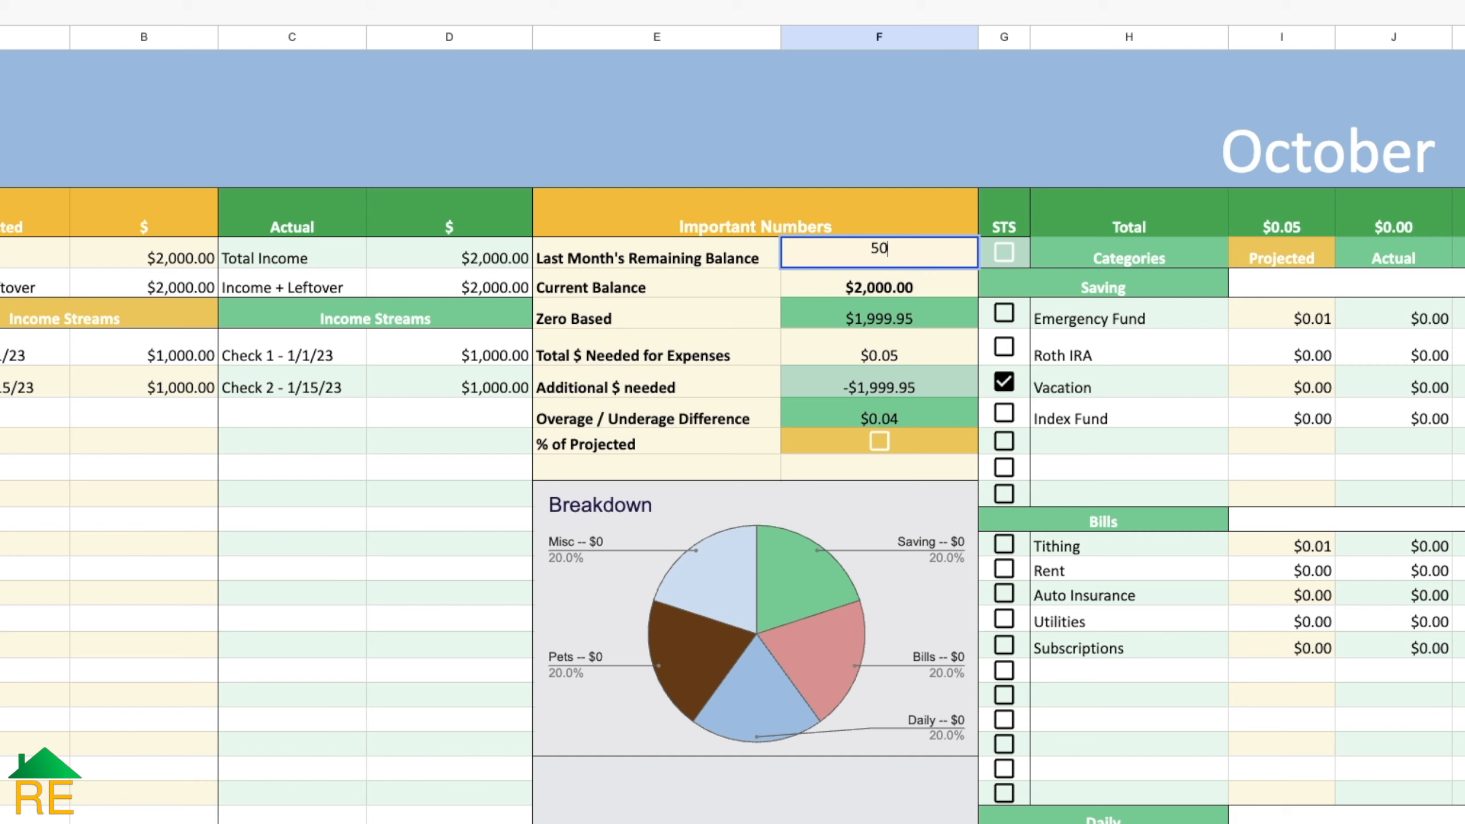
key(Return)
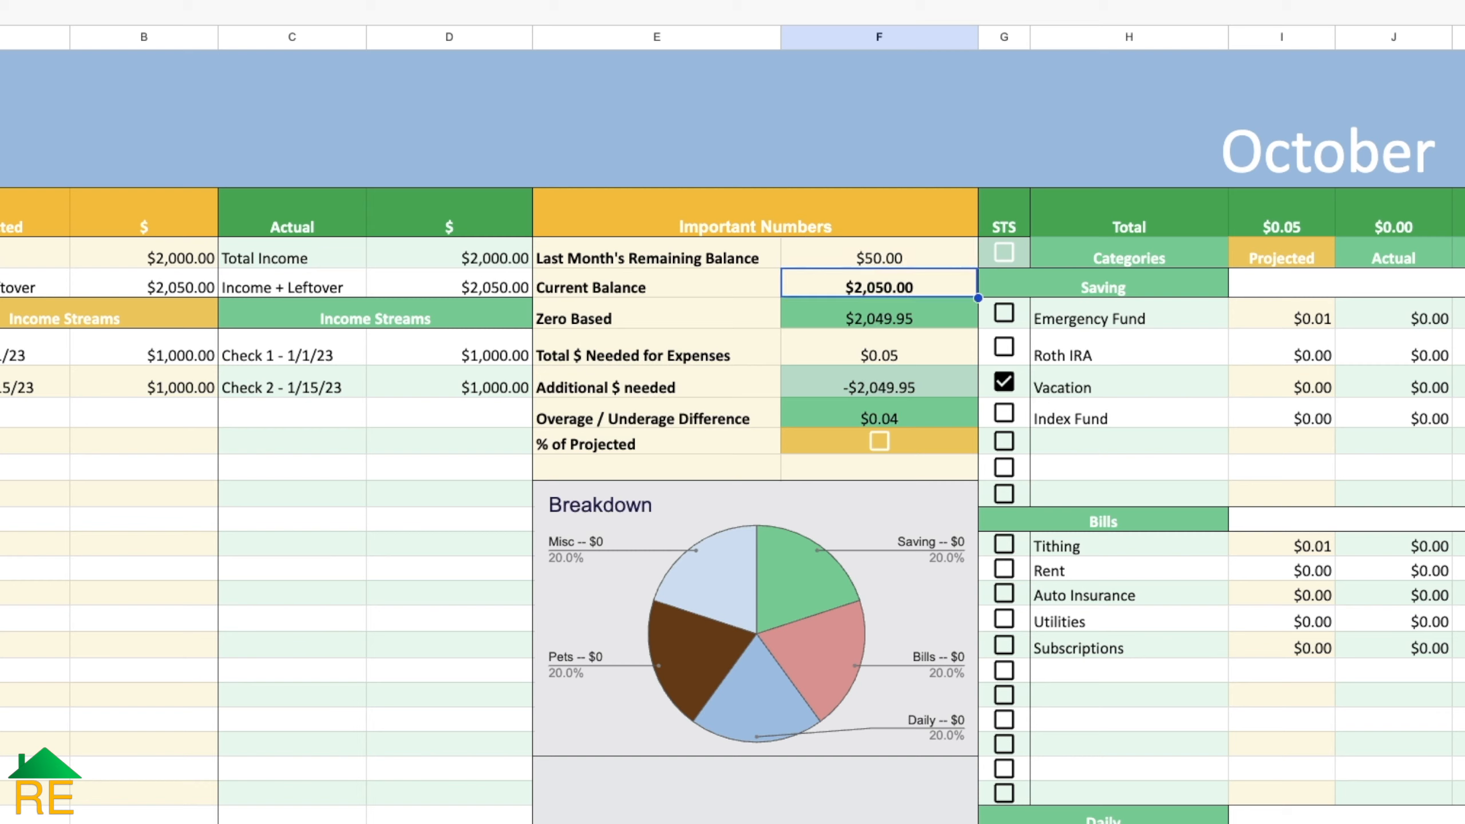
click(809, 260)
text(0)
key(Return)
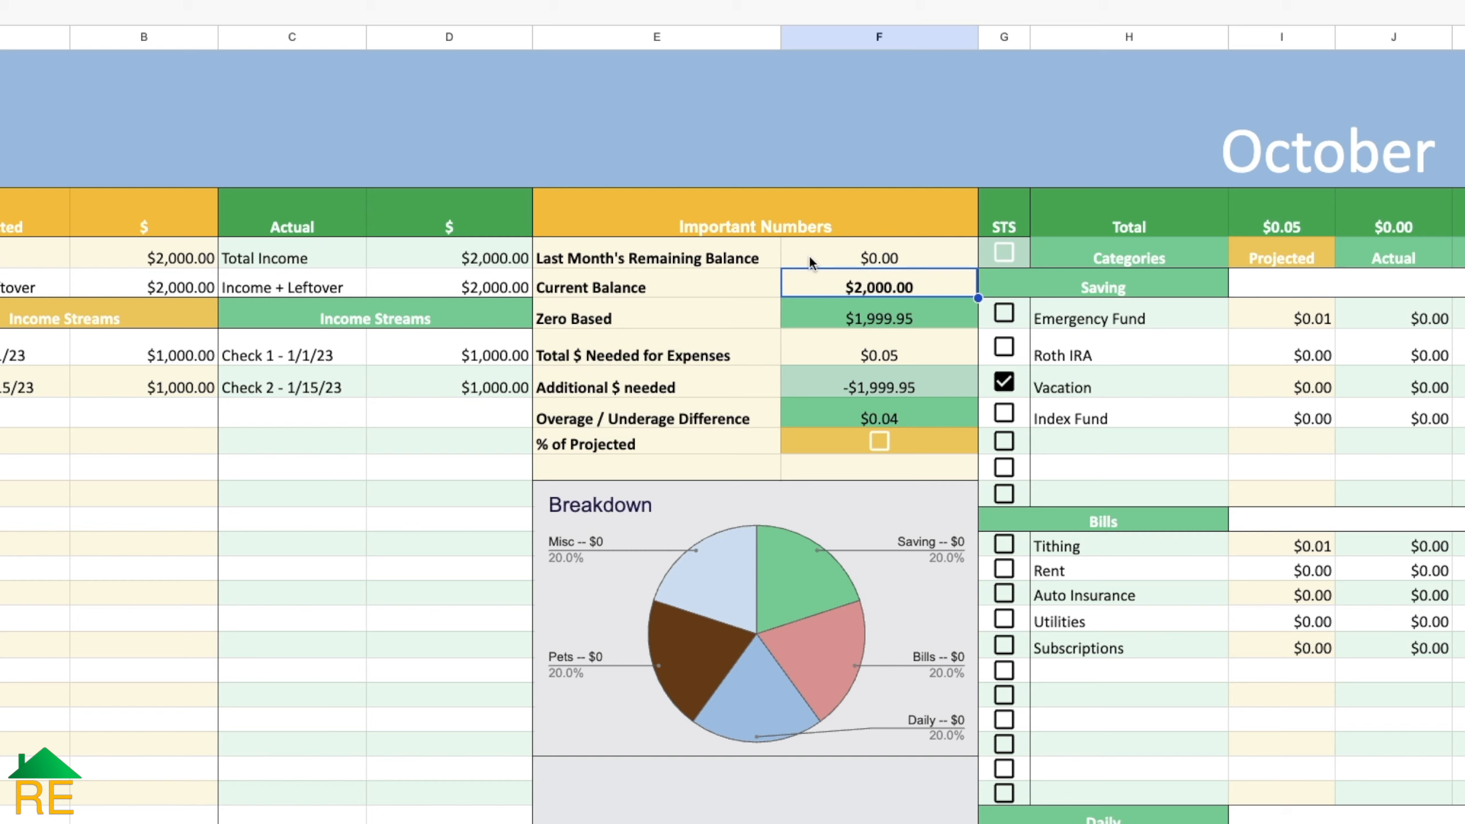
Step: Enter projected amounts of 500 for Emergency Fund and 1200 for Rent
click(1225, 319)
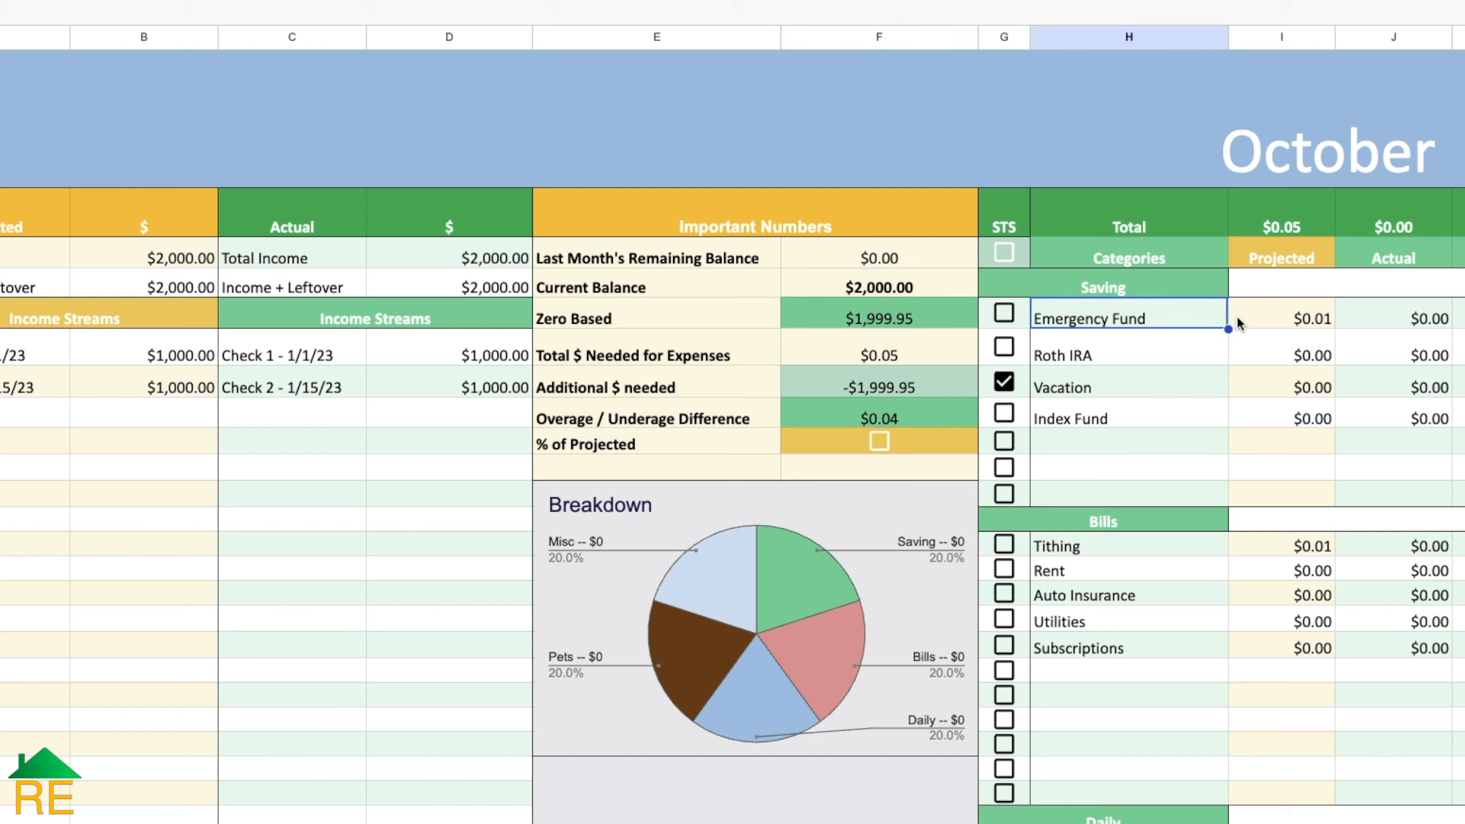
click(939, 315)
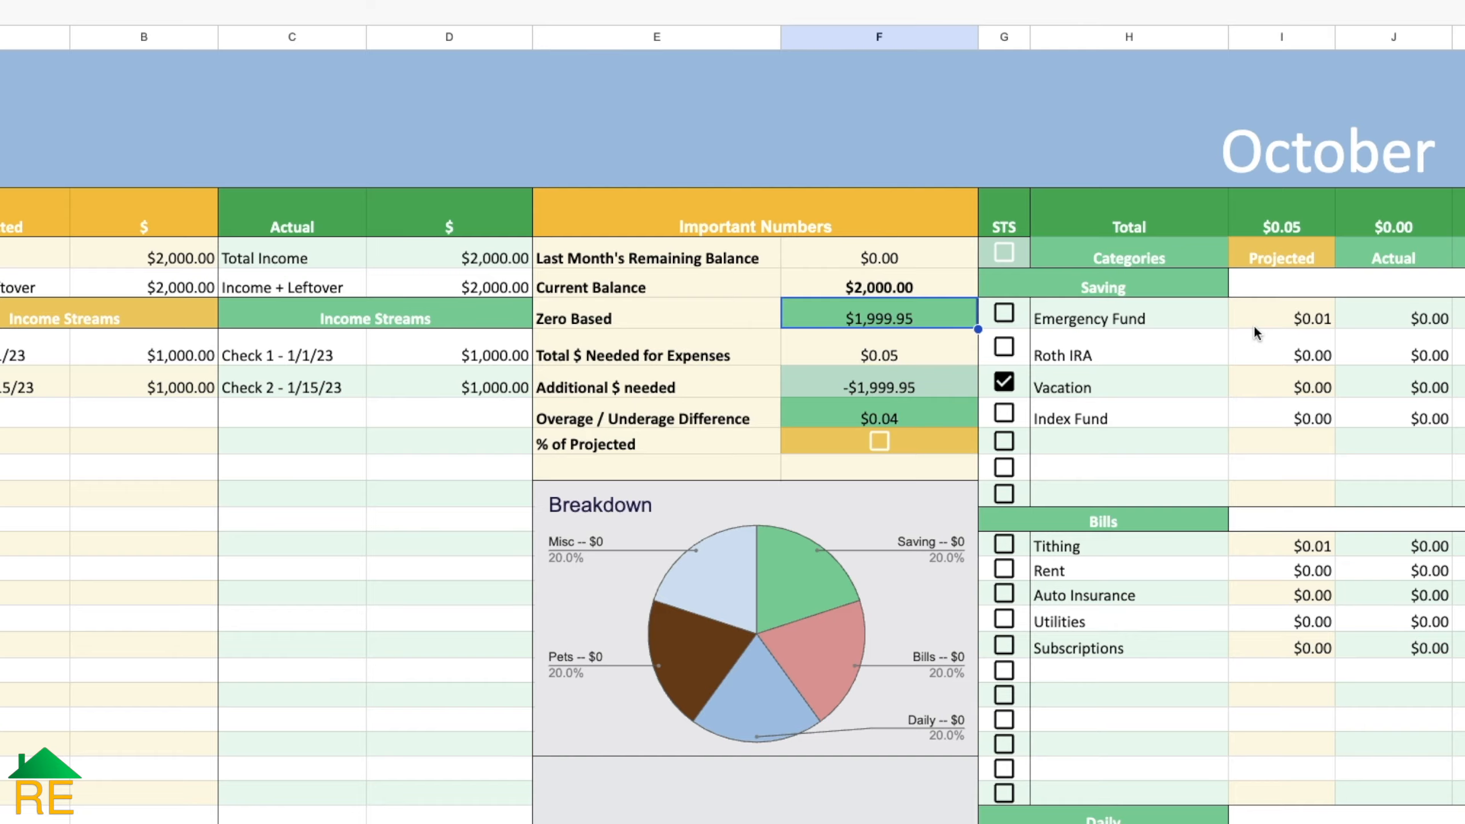
click(1289, 327)
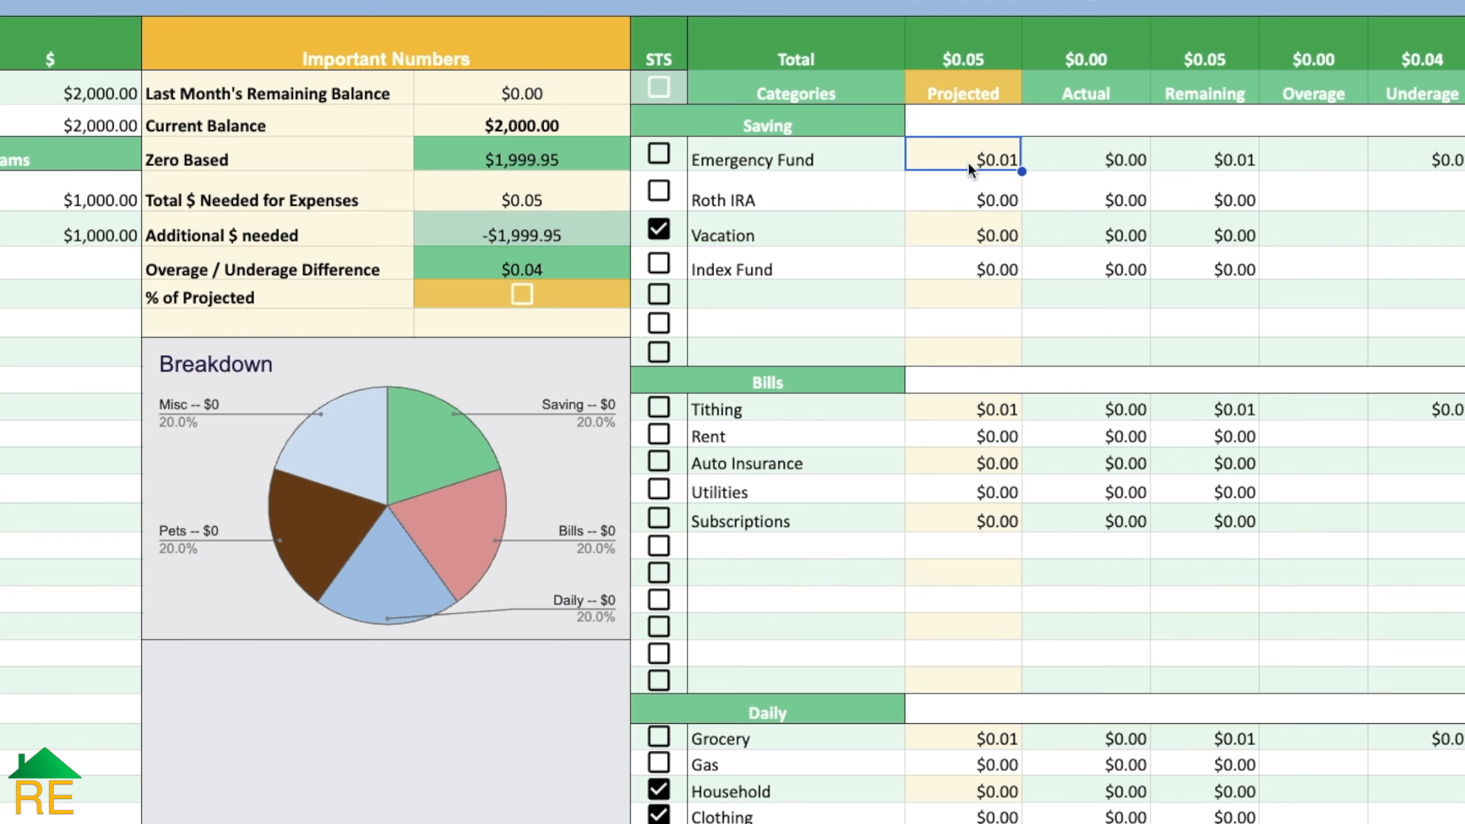
text(500)
key(Return)
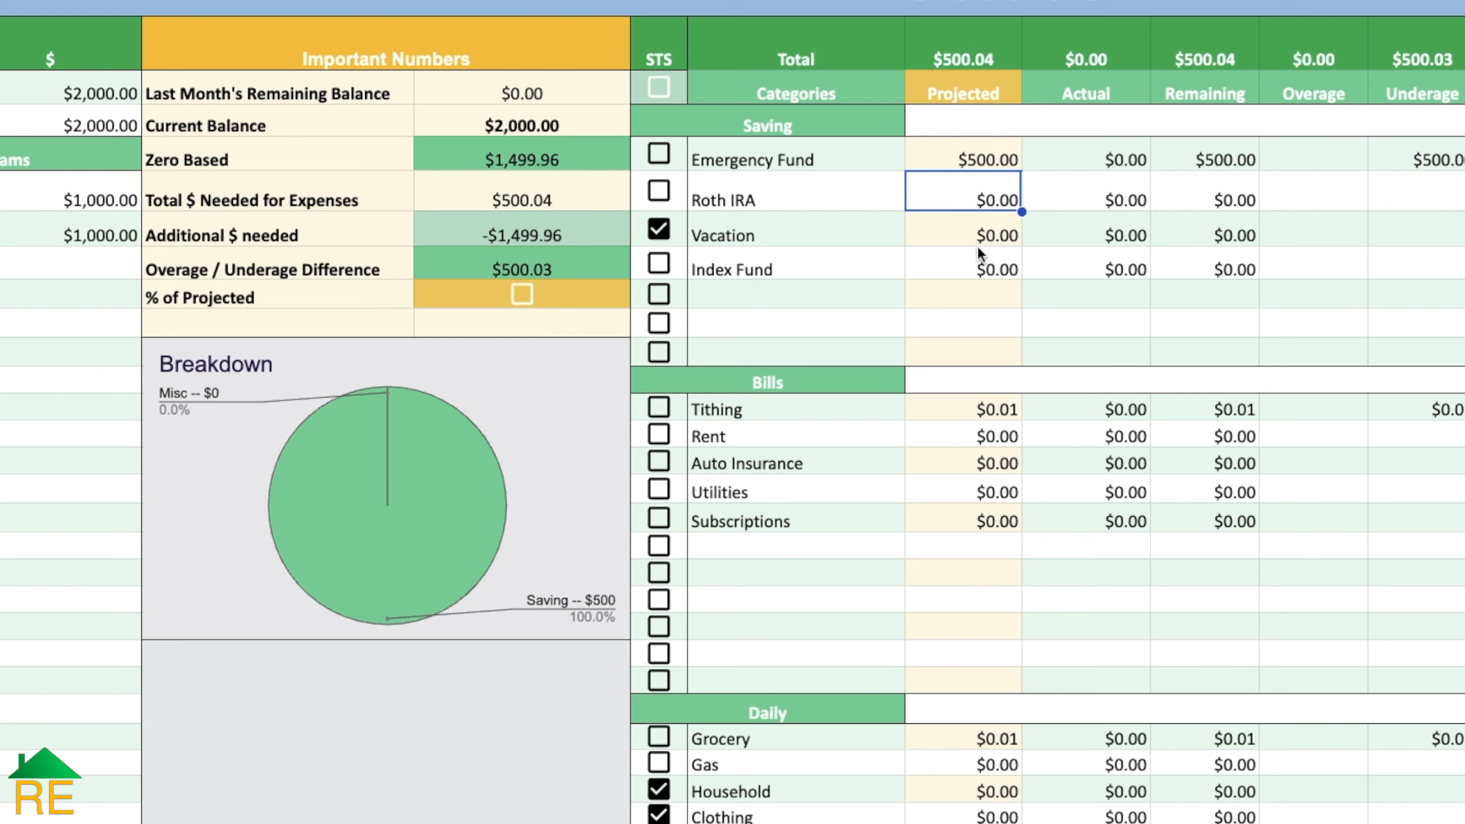
click(980, 439)
text(1200)
key(Return)
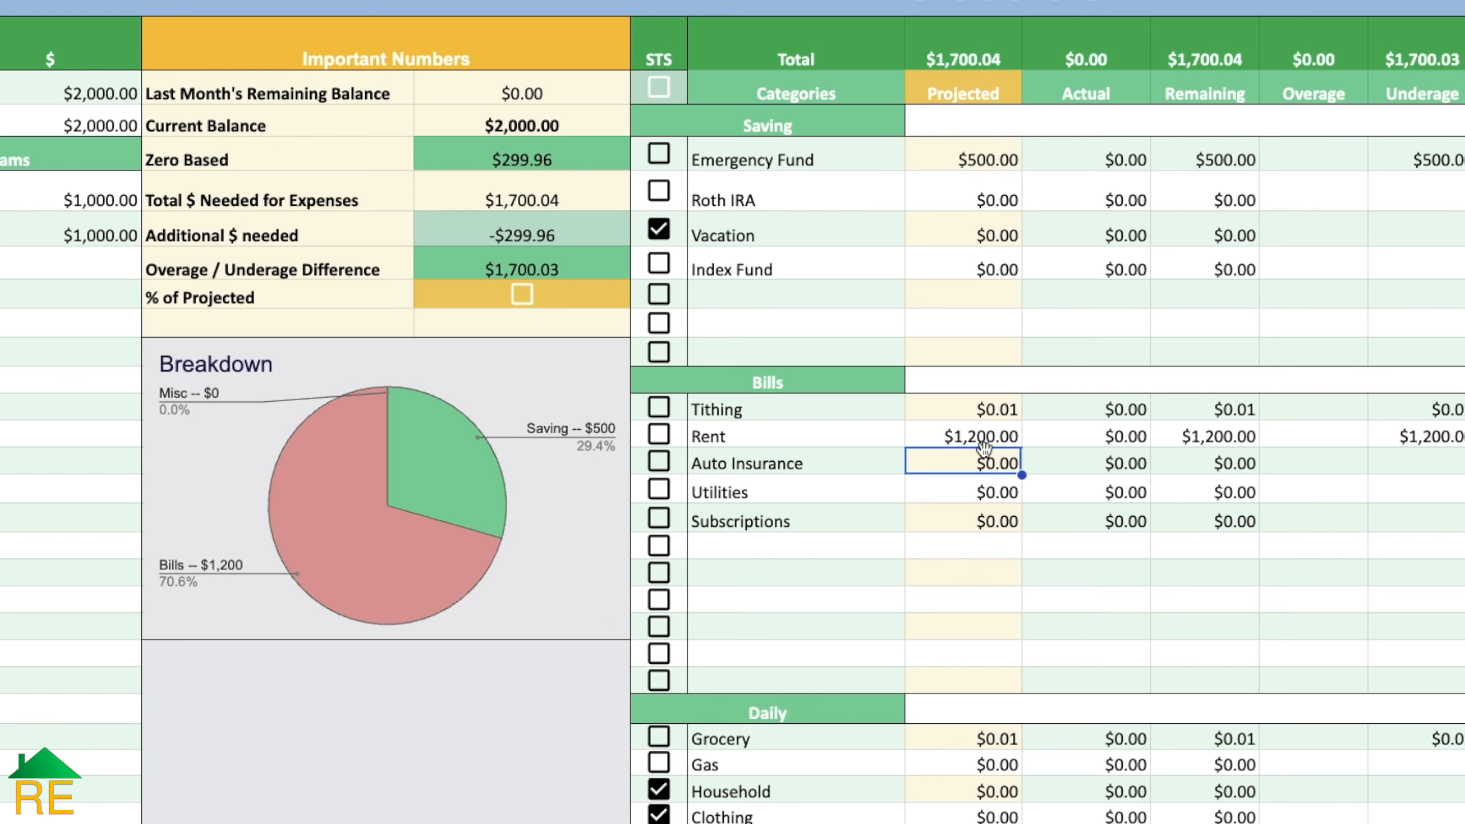
Step: Enter projected amounts of 200 for Grocery and 99.97 for Gas in the Daily section
click(1004, 741)
text(200)
key(Return)
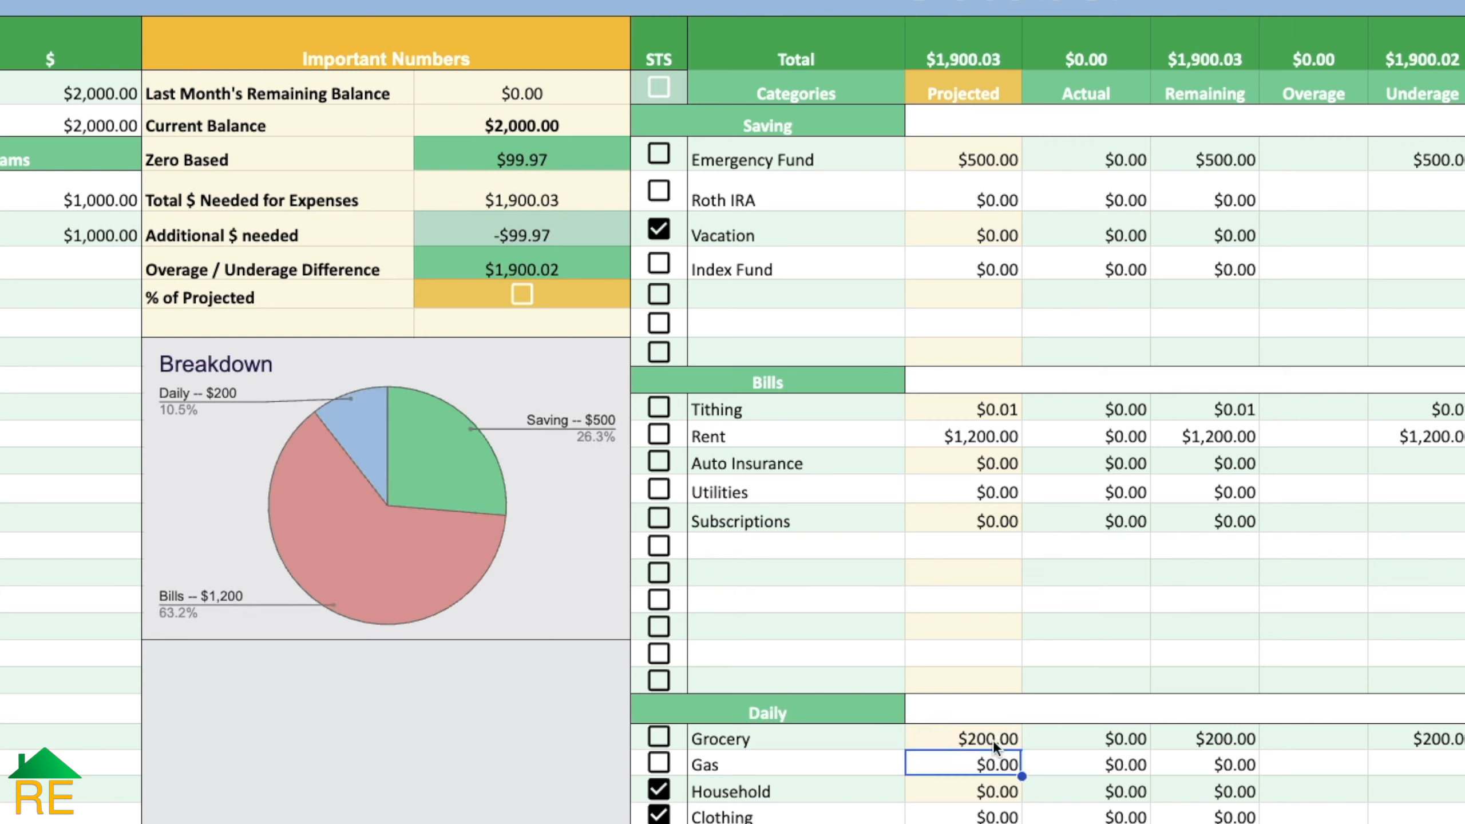
text(99.97)
key(Return)
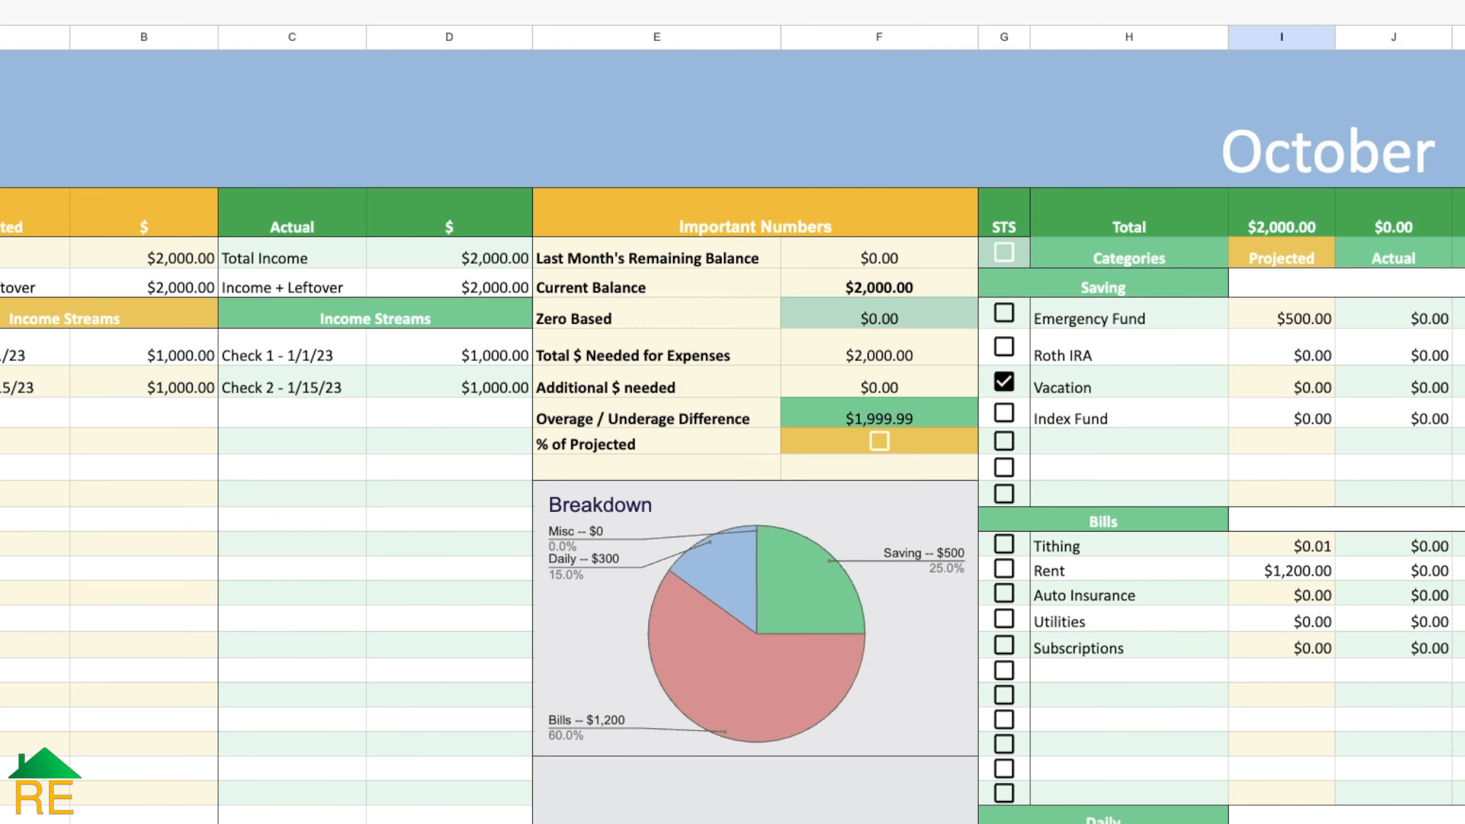
Step: Check the Total $ Needed for Expenses, the Additional $ needed and the projected Emergency Fund amount
click(936, 354)
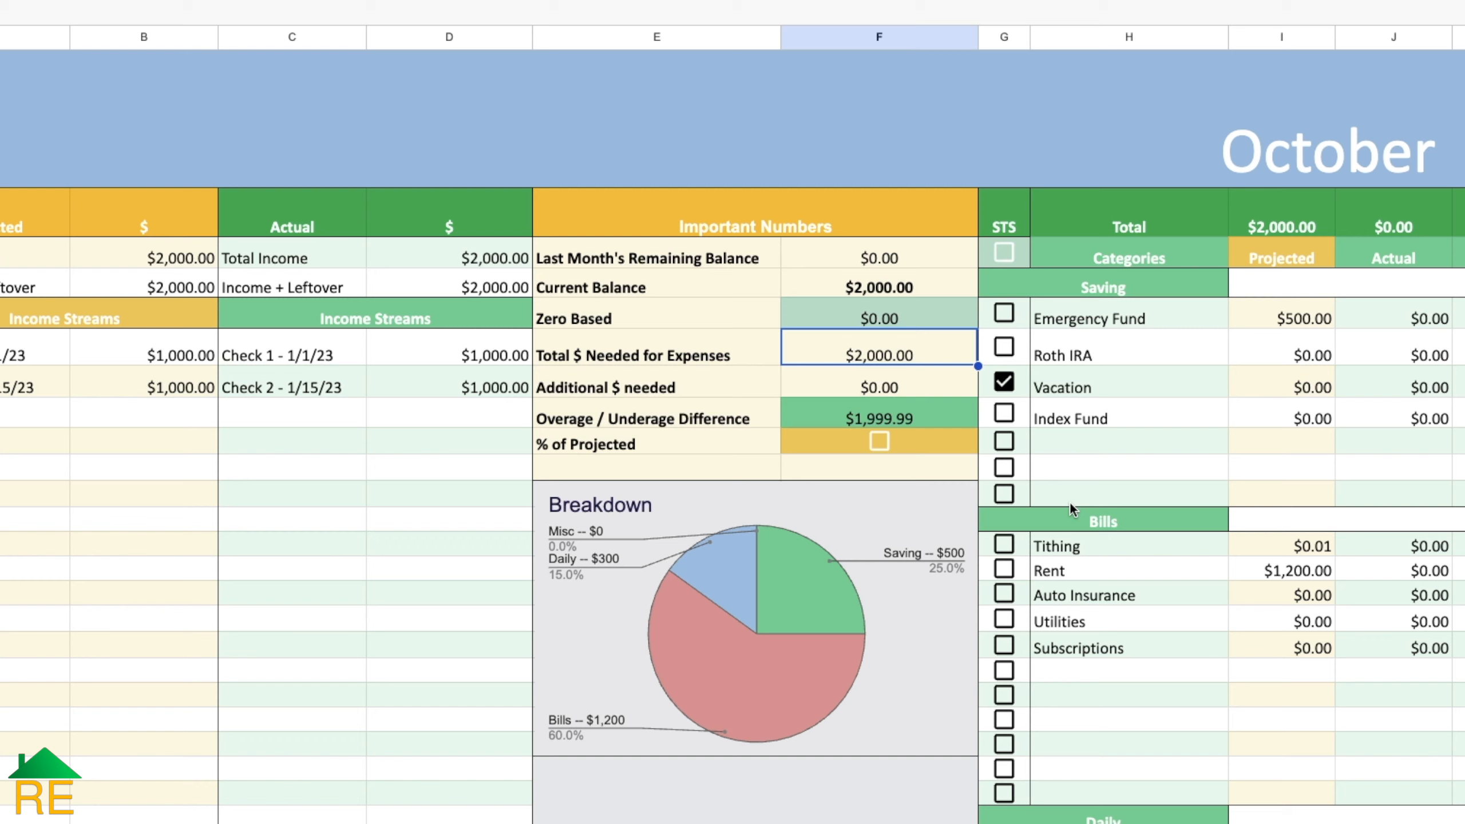
click(951, 385)
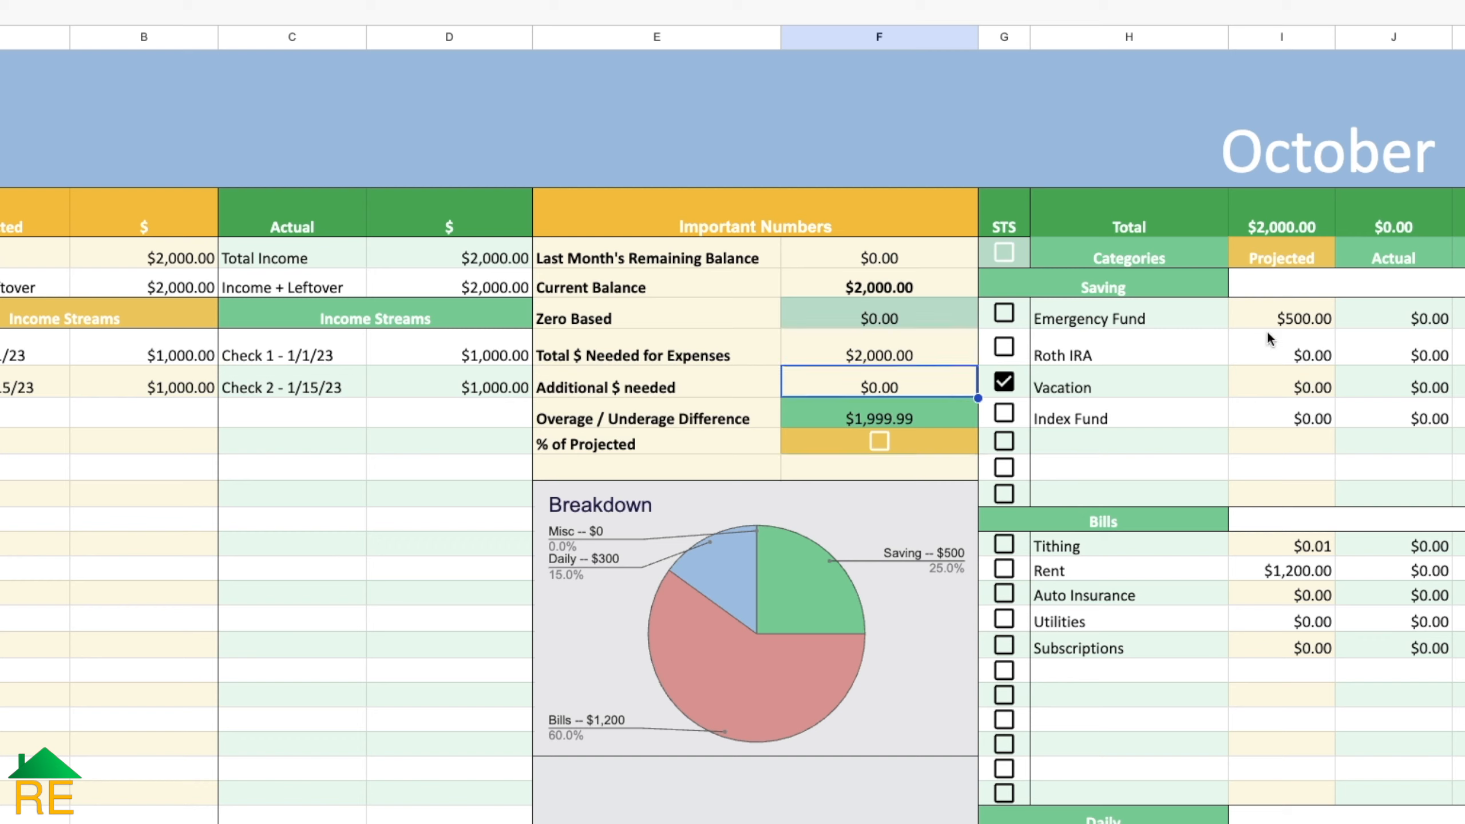
click(1306, 322)
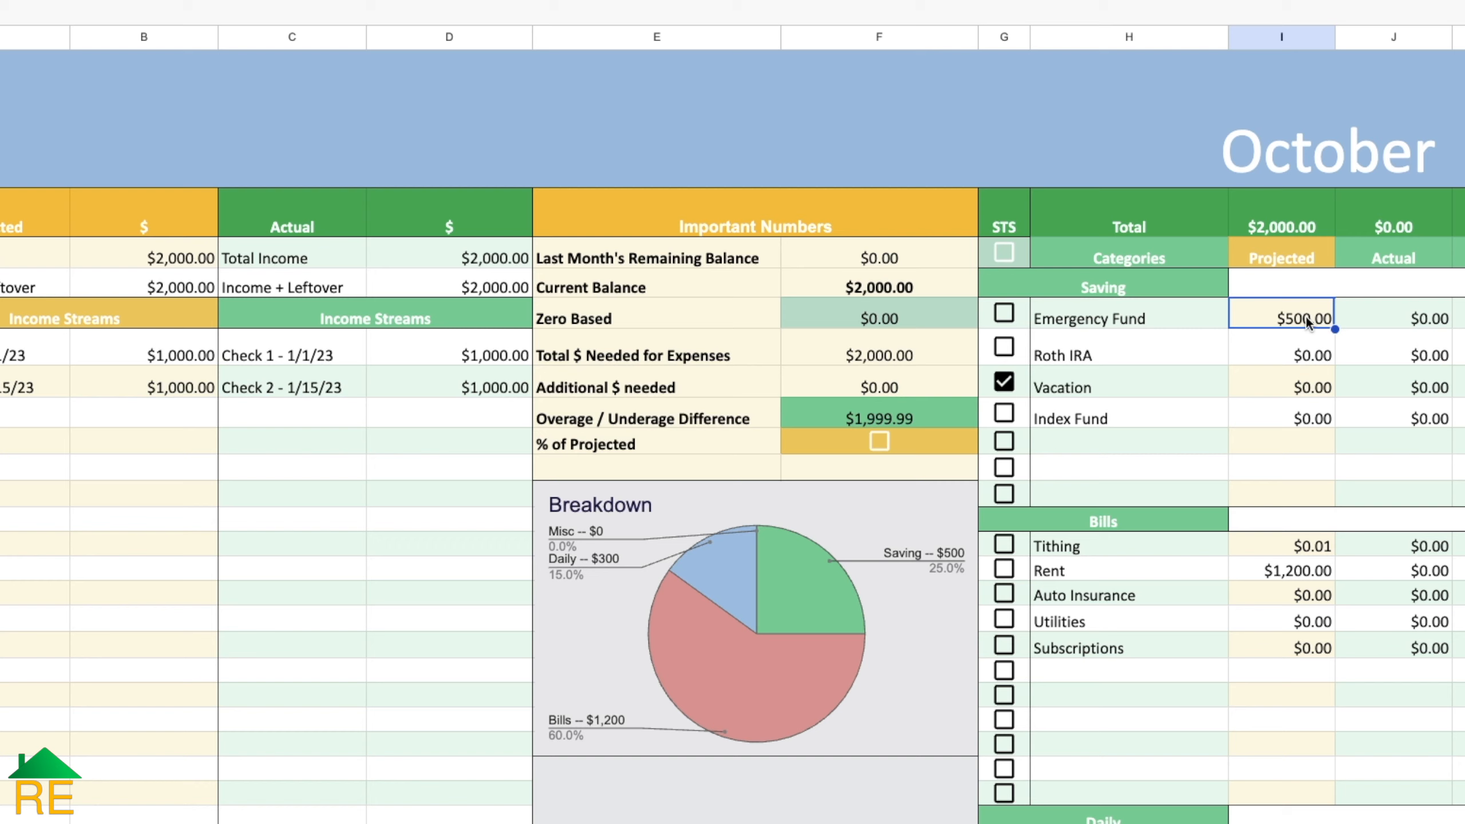
Step: Switch the percentage basis to Actual and back to Projected
click(878, 441)
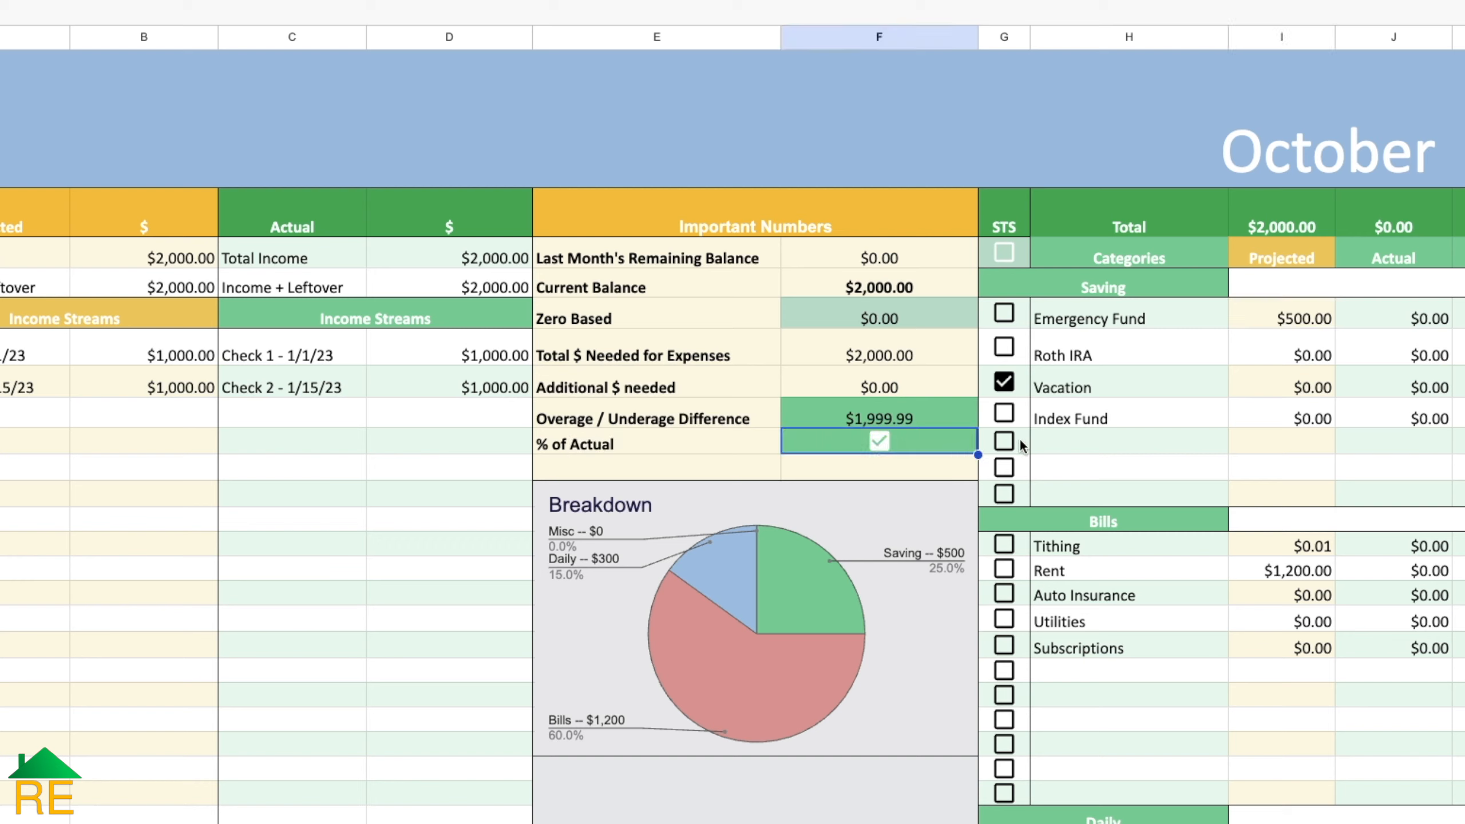
click(878, 442)
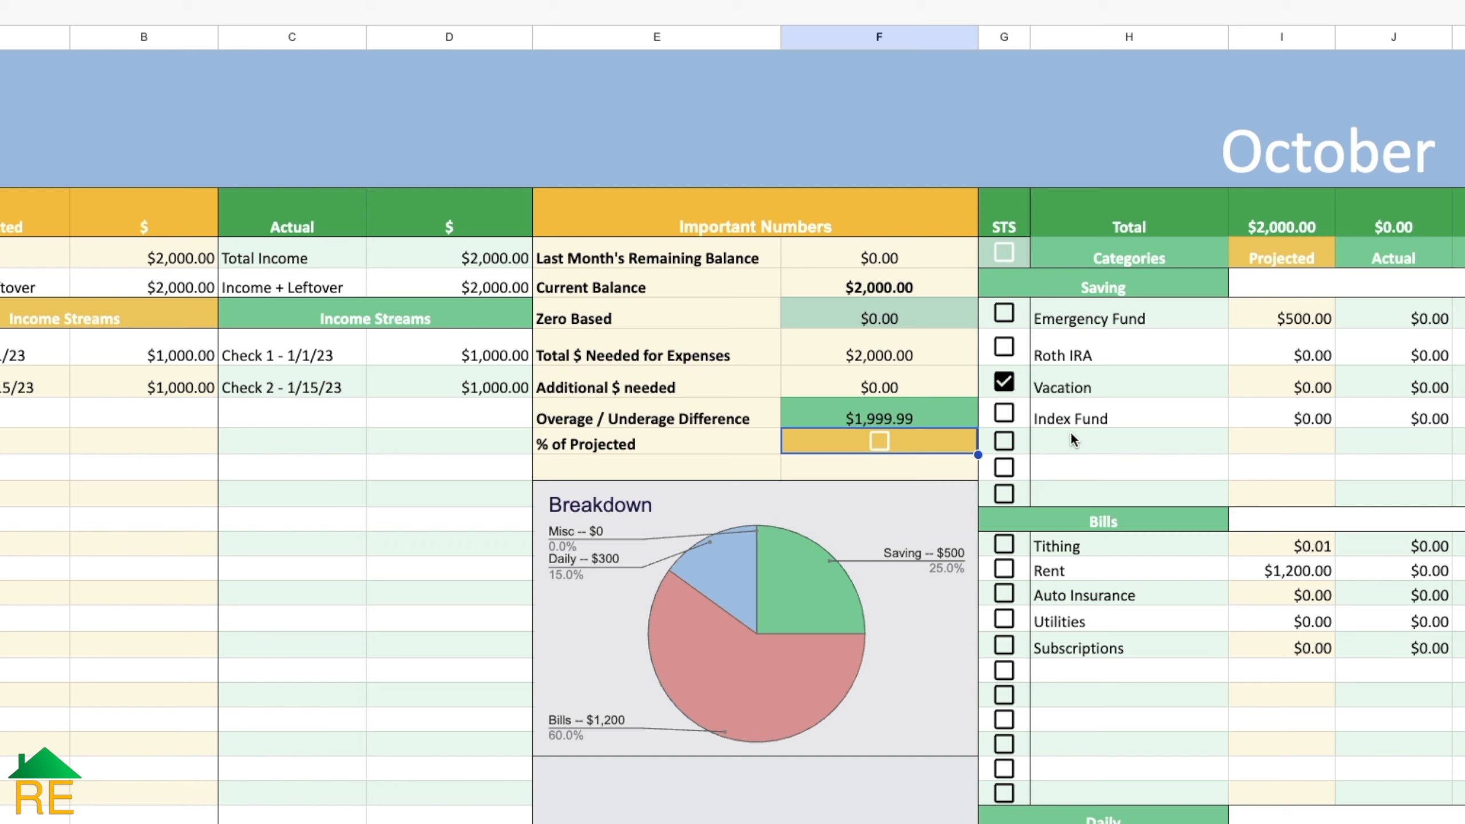
click(940, 600)
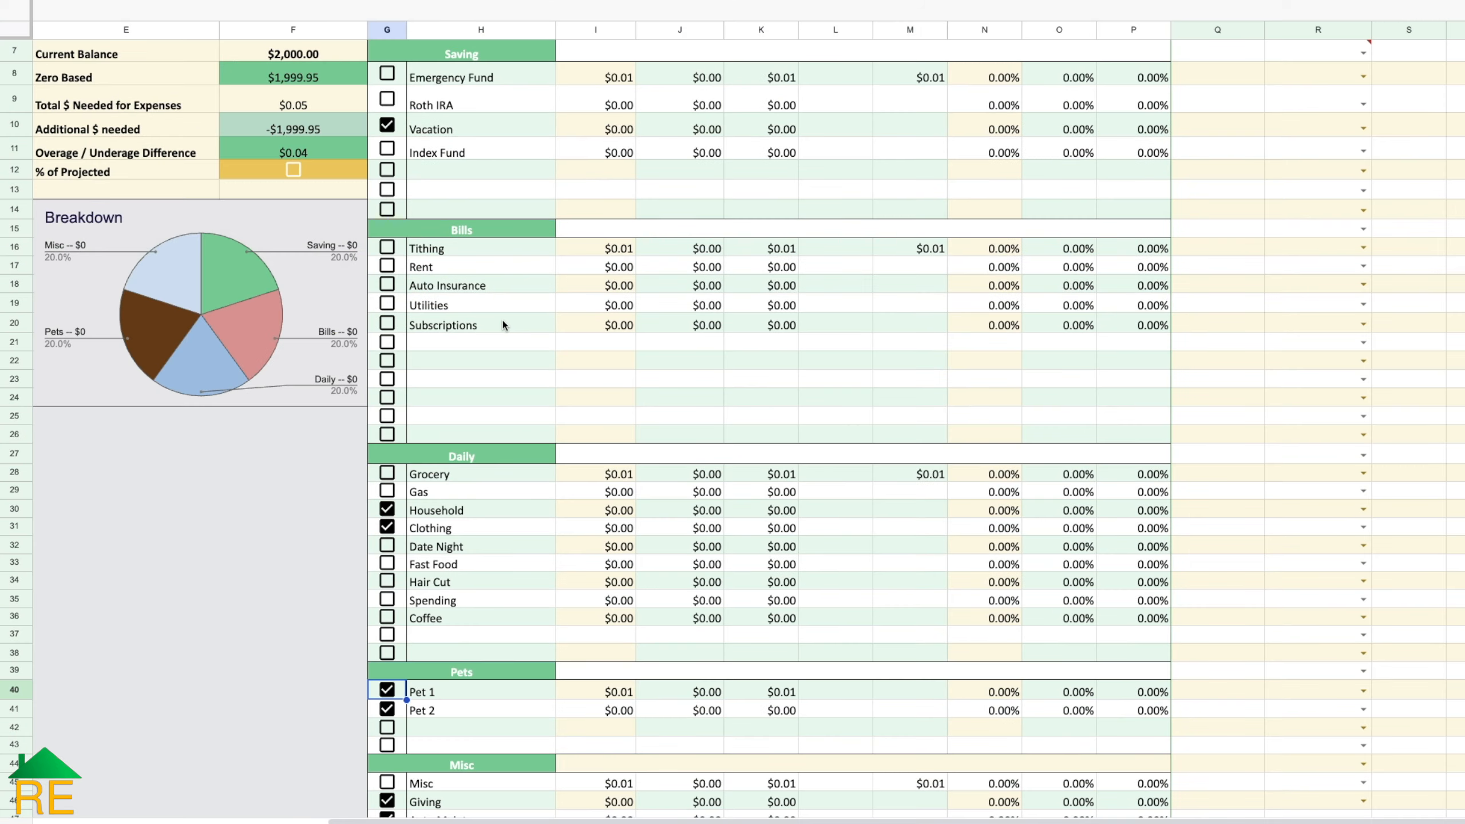
Step: Examine the Saving, Bills, Daily, Pets and Misc section headers and the sample categories beneath them
click(471, 53)
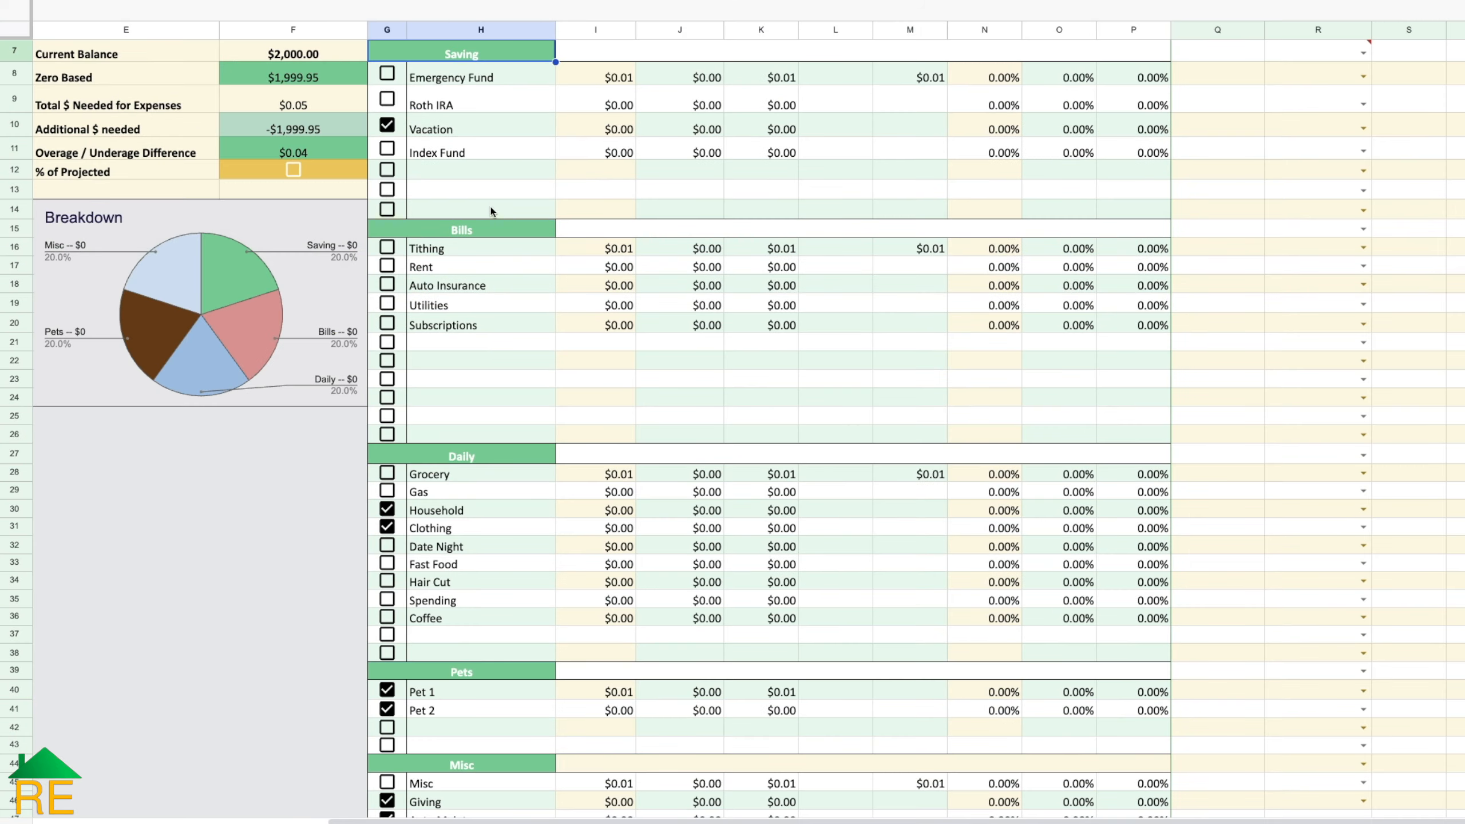
click(488, 228)
click(498, 454)
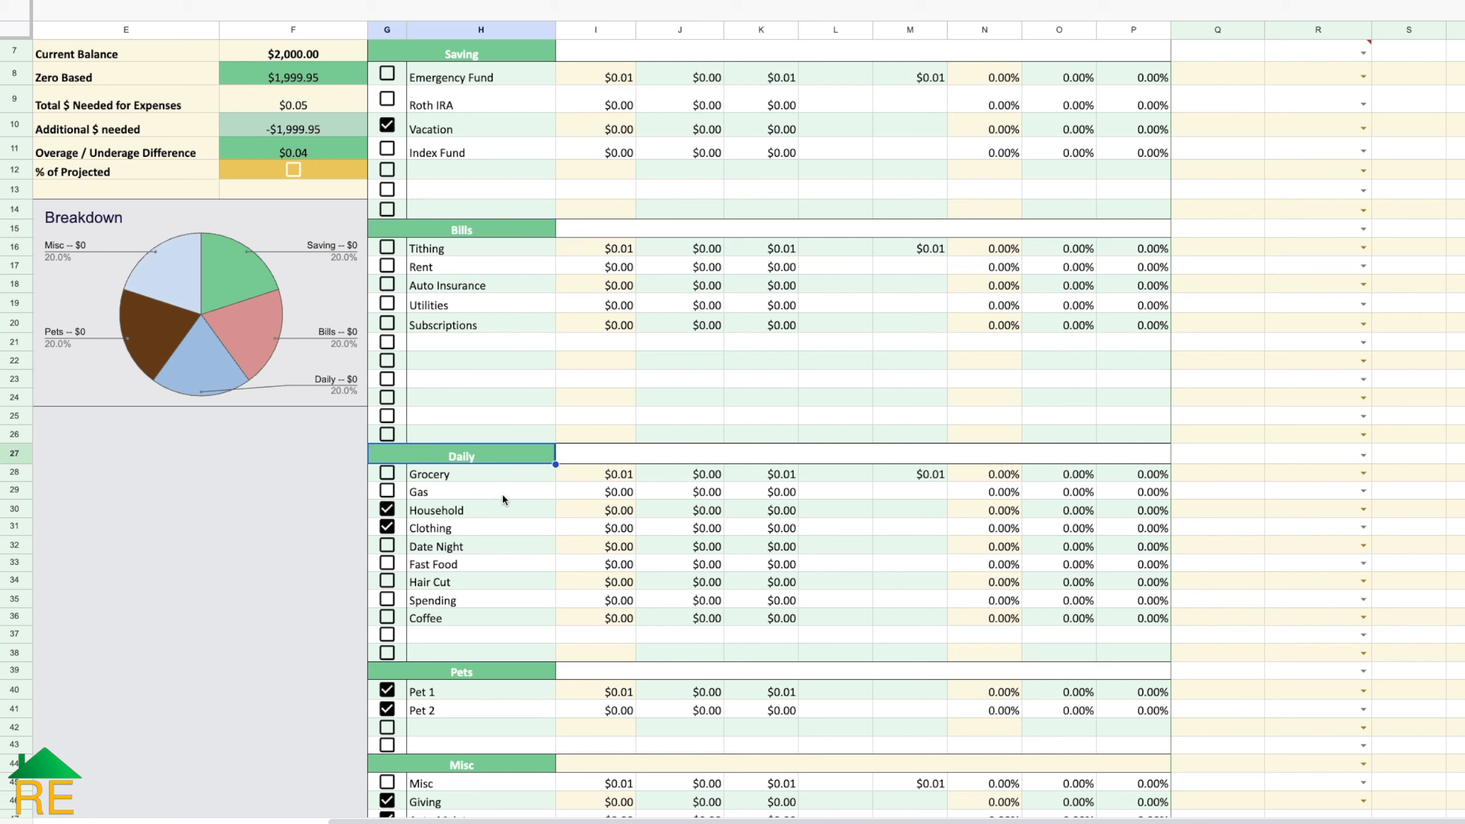
click(504, 673)
click(506, 765)
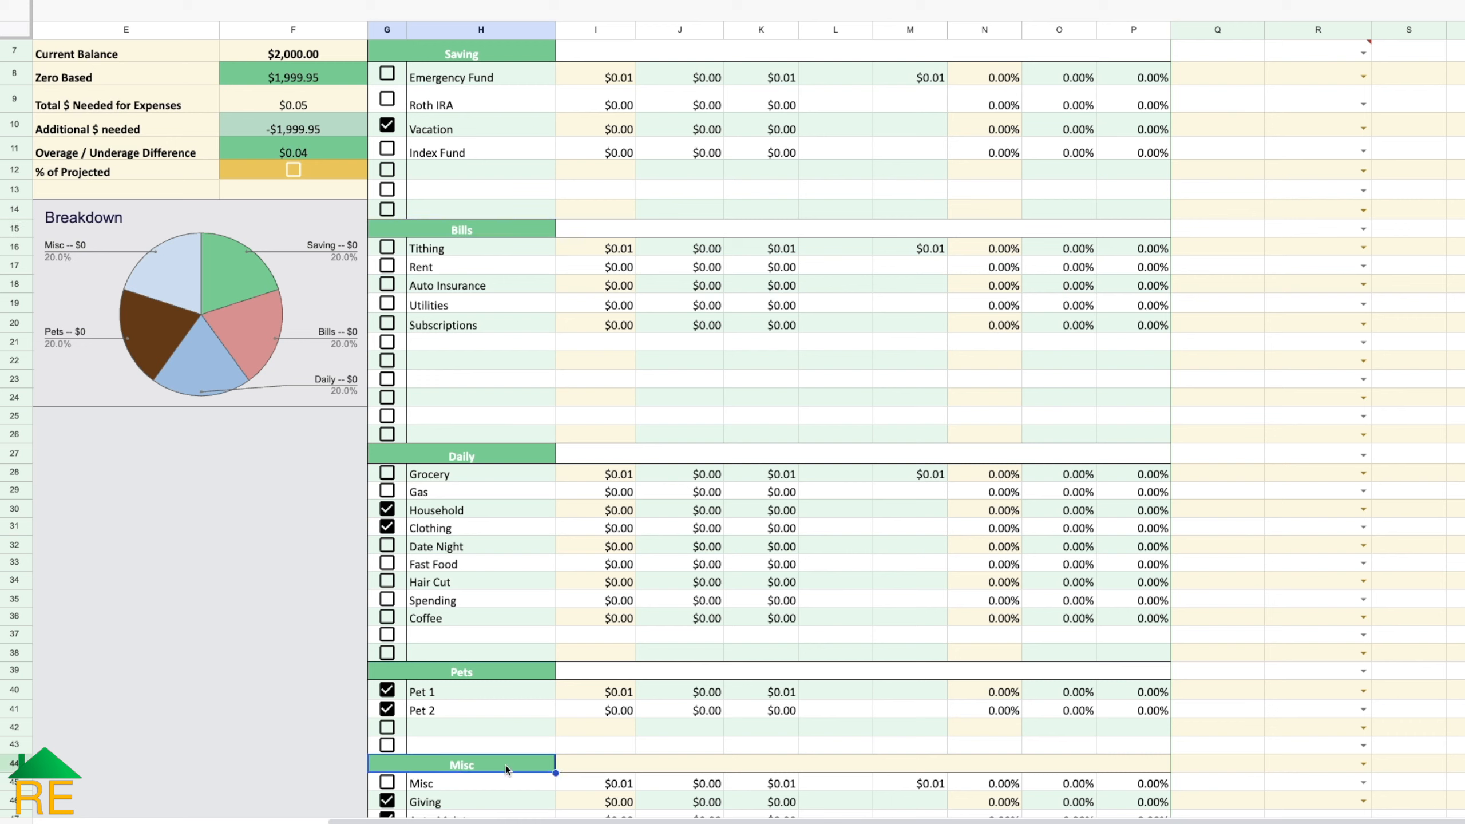
click(450, 245)
click(474, 497)
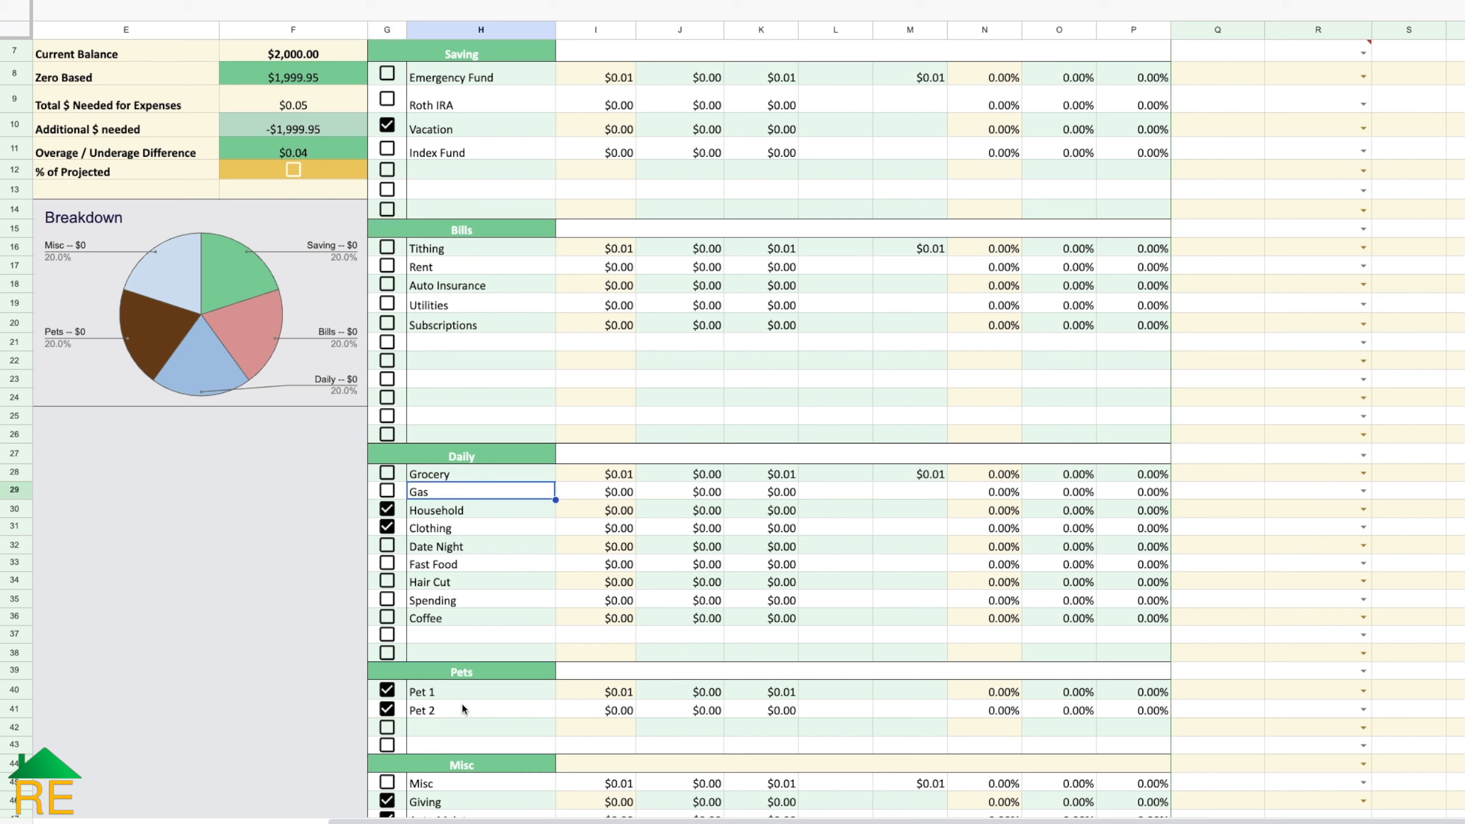
Step: Rename the Pets section header to Grandchildren
click(471, 675)
text(Gran)
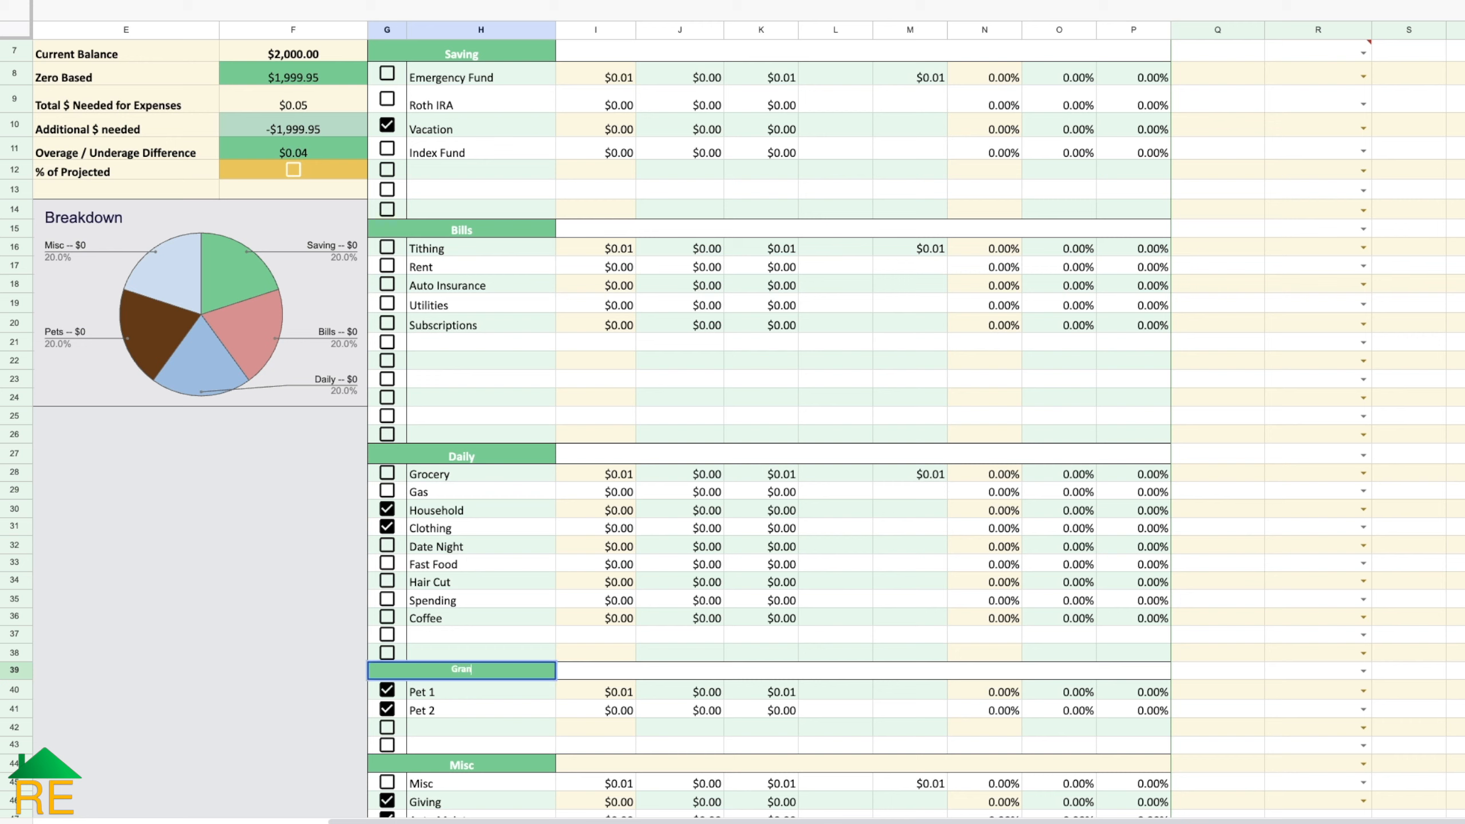
text(dchildren)
key(Return)
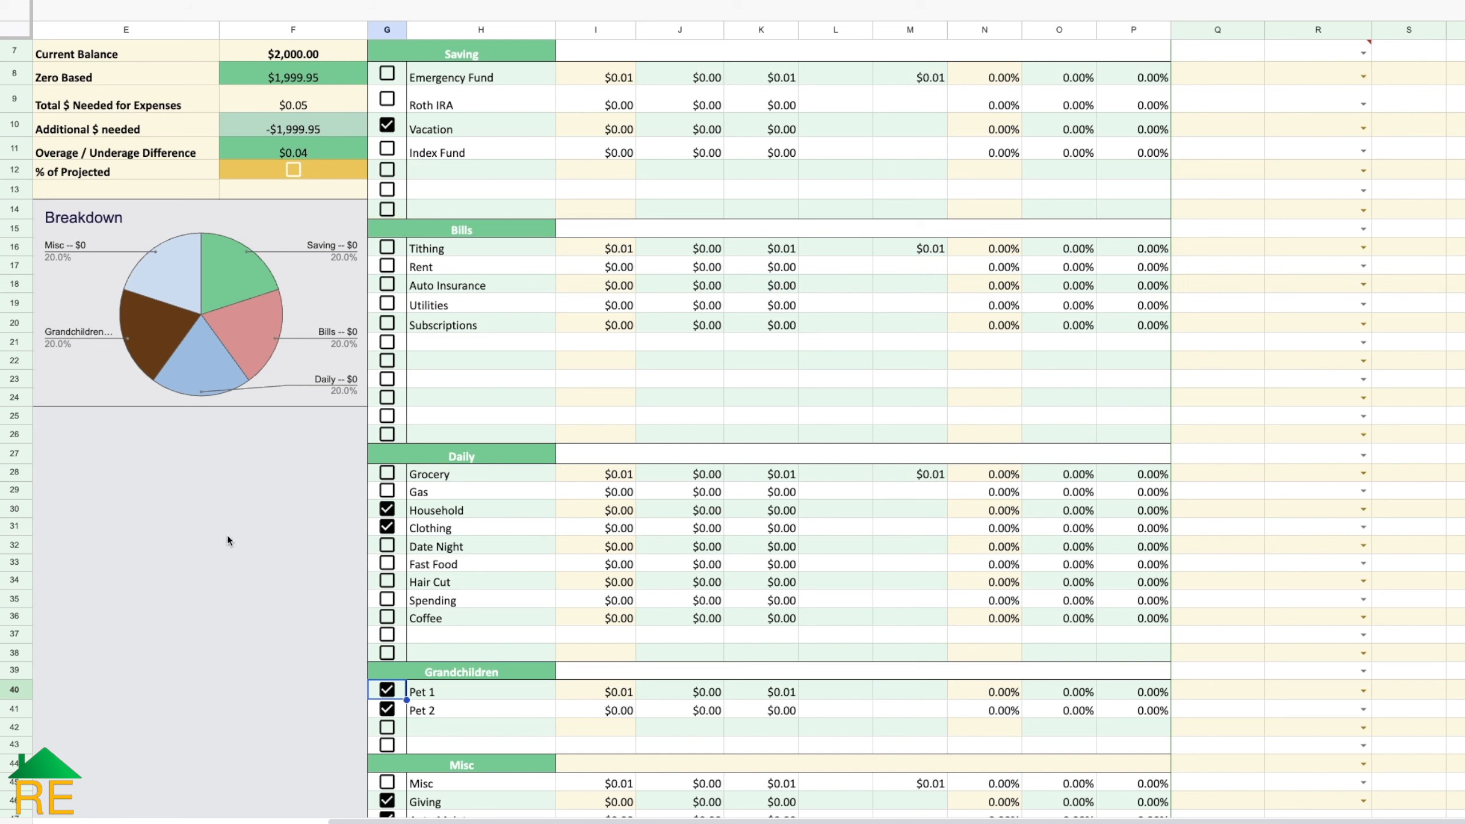
Step: Change the Grandchildren section header's name back to Pets
click(432, 665)
text(Pets)
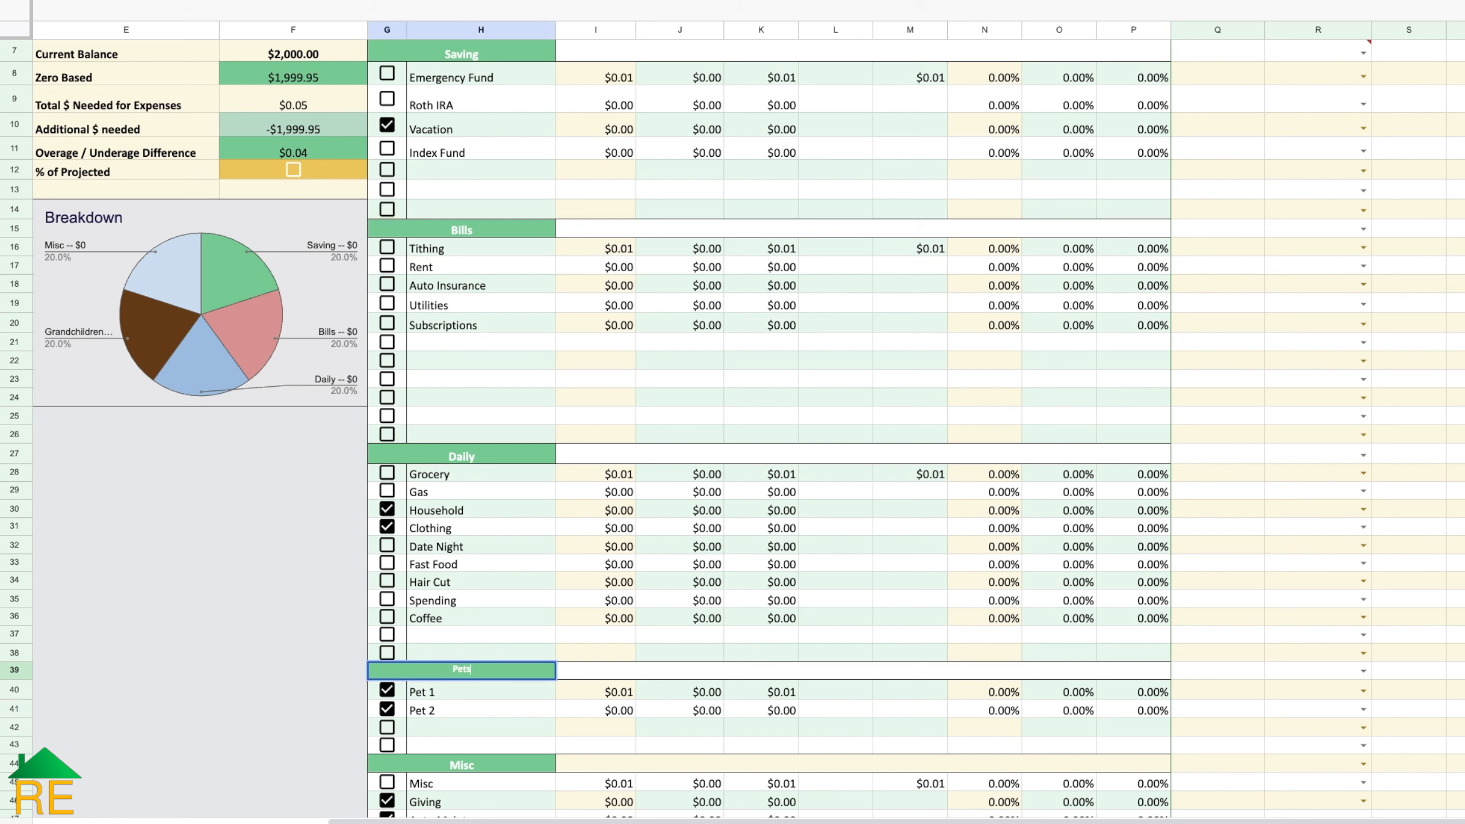
key(Return)
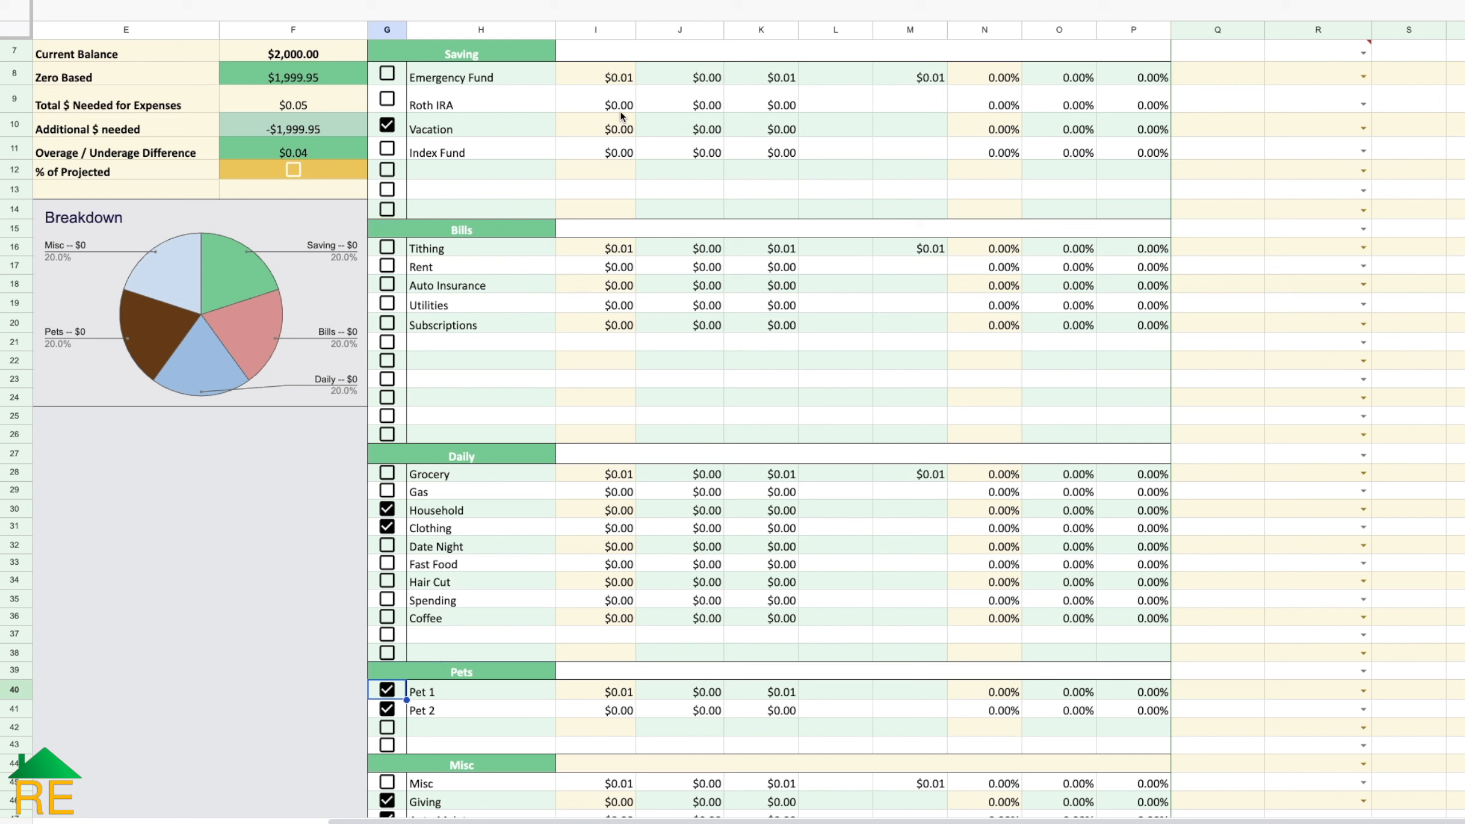
Step: Enter a projected amount of 1250 for Rent in the Bills section
click(625, 269)
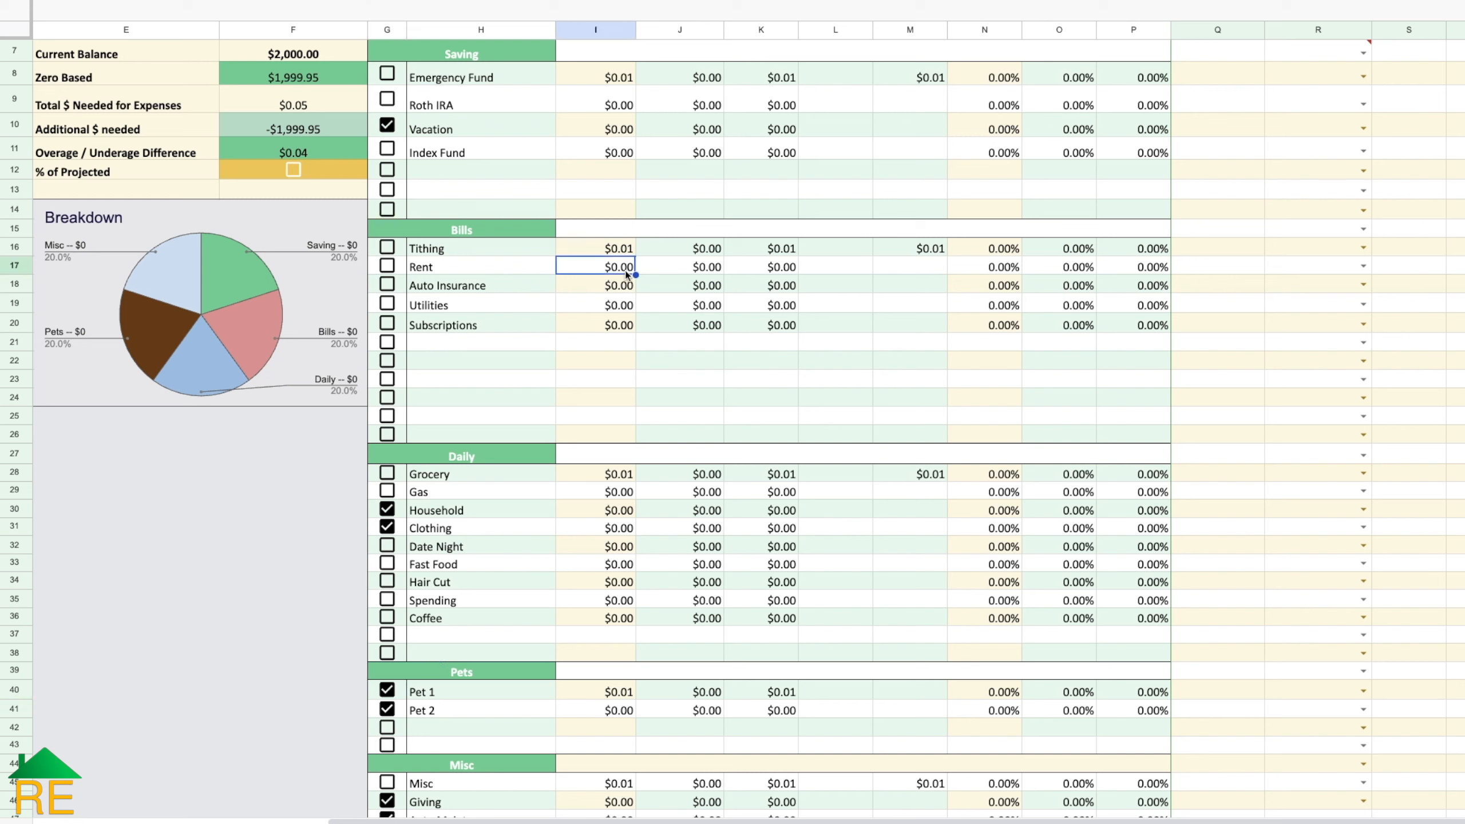
text(1250)
key(Return)
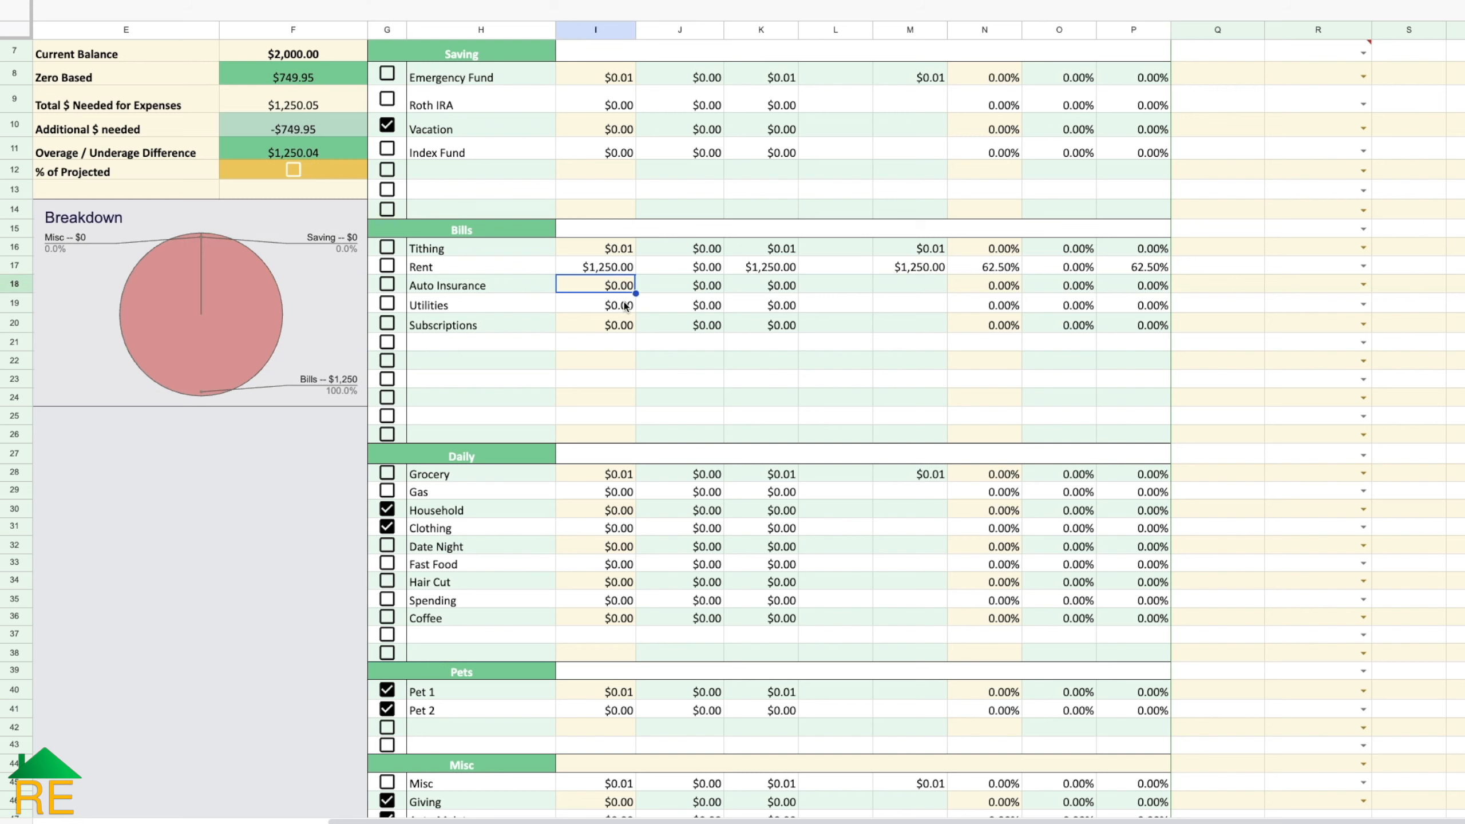
Step: Enter projected amounts of 400 for Grocery and 200 for Gas in the Daily section
click(618, 478)
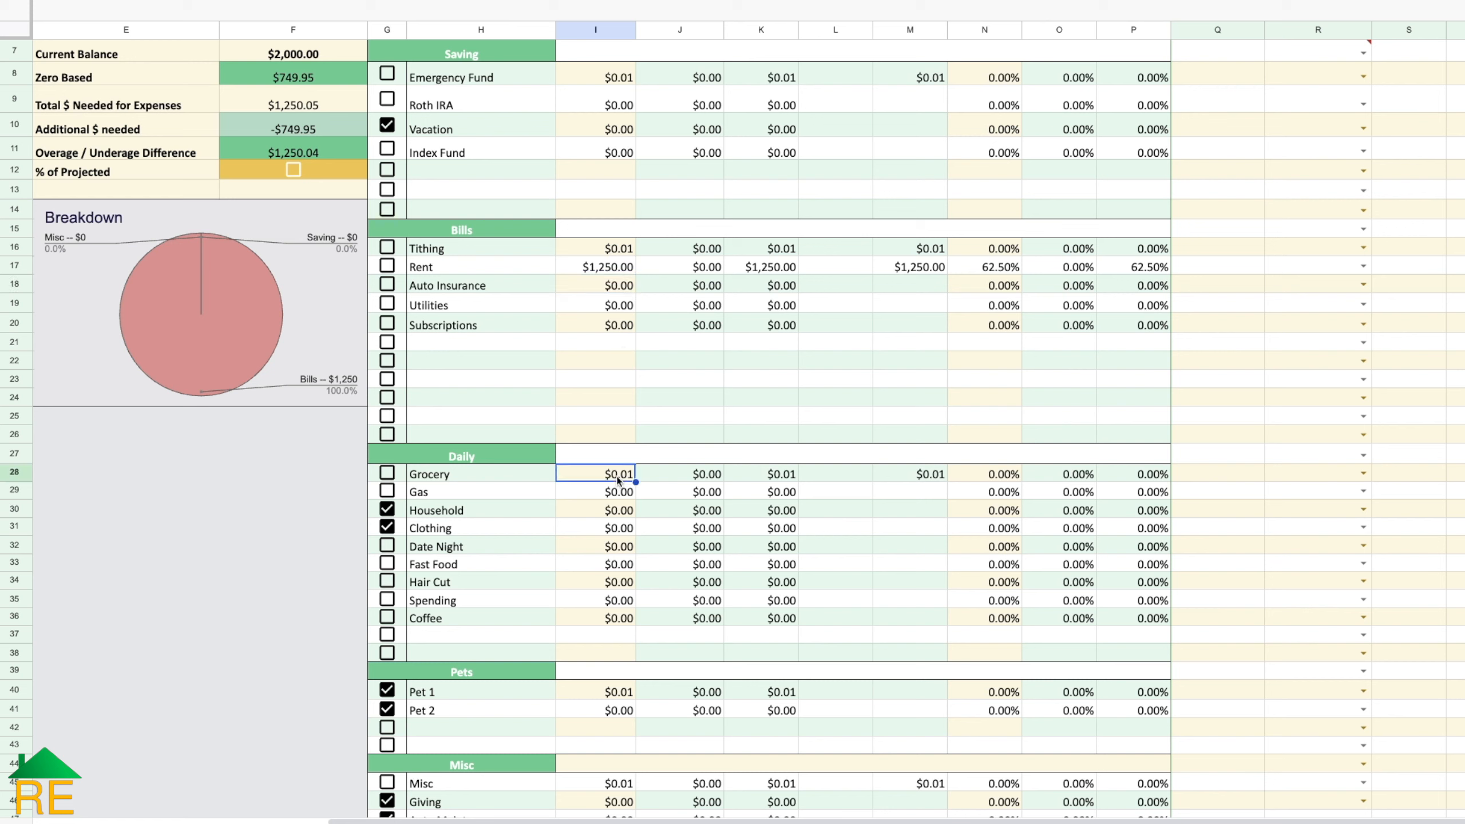
text(400)
key(Return)
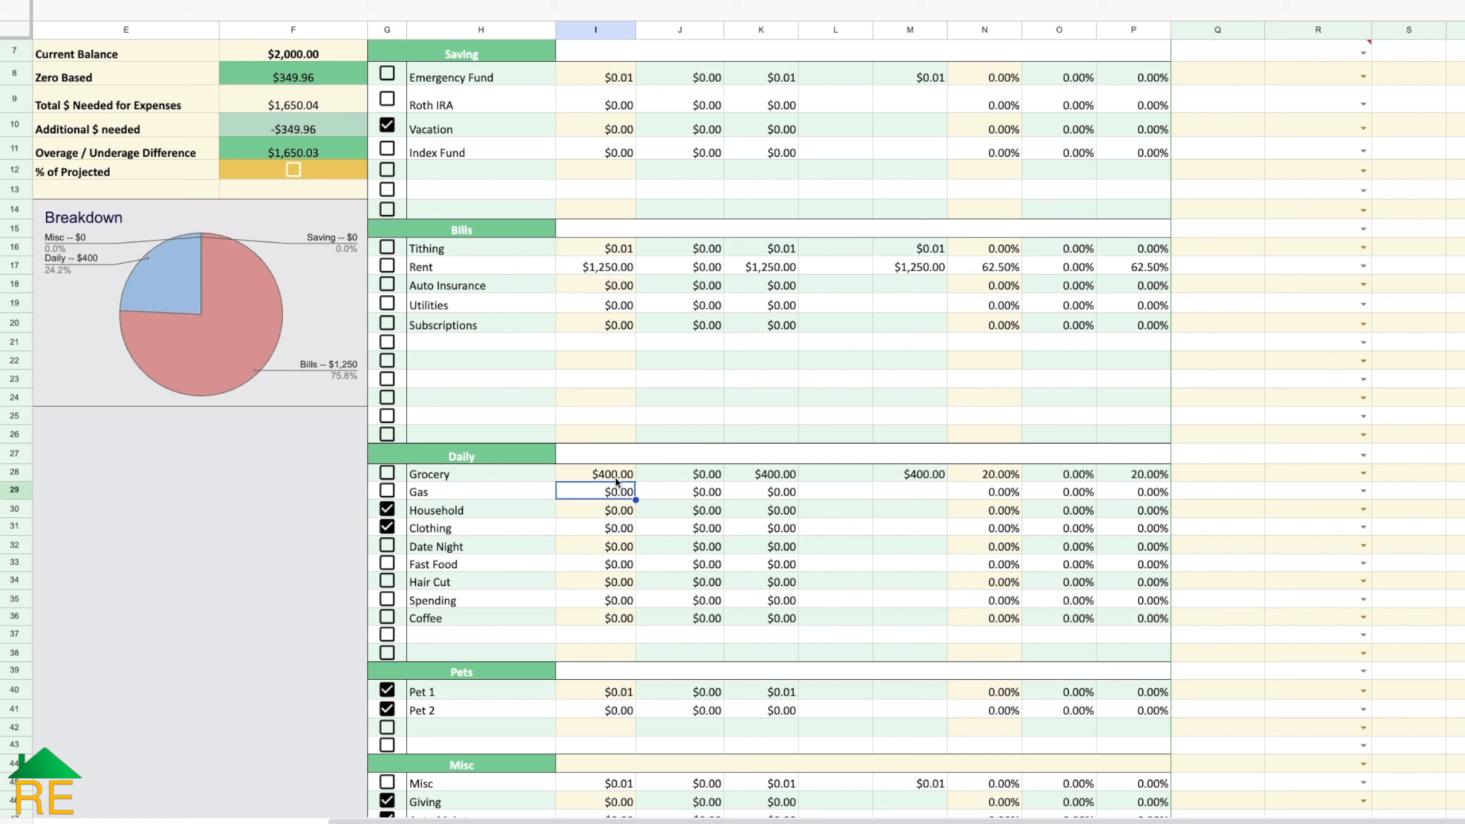
text(200)
key(Return)
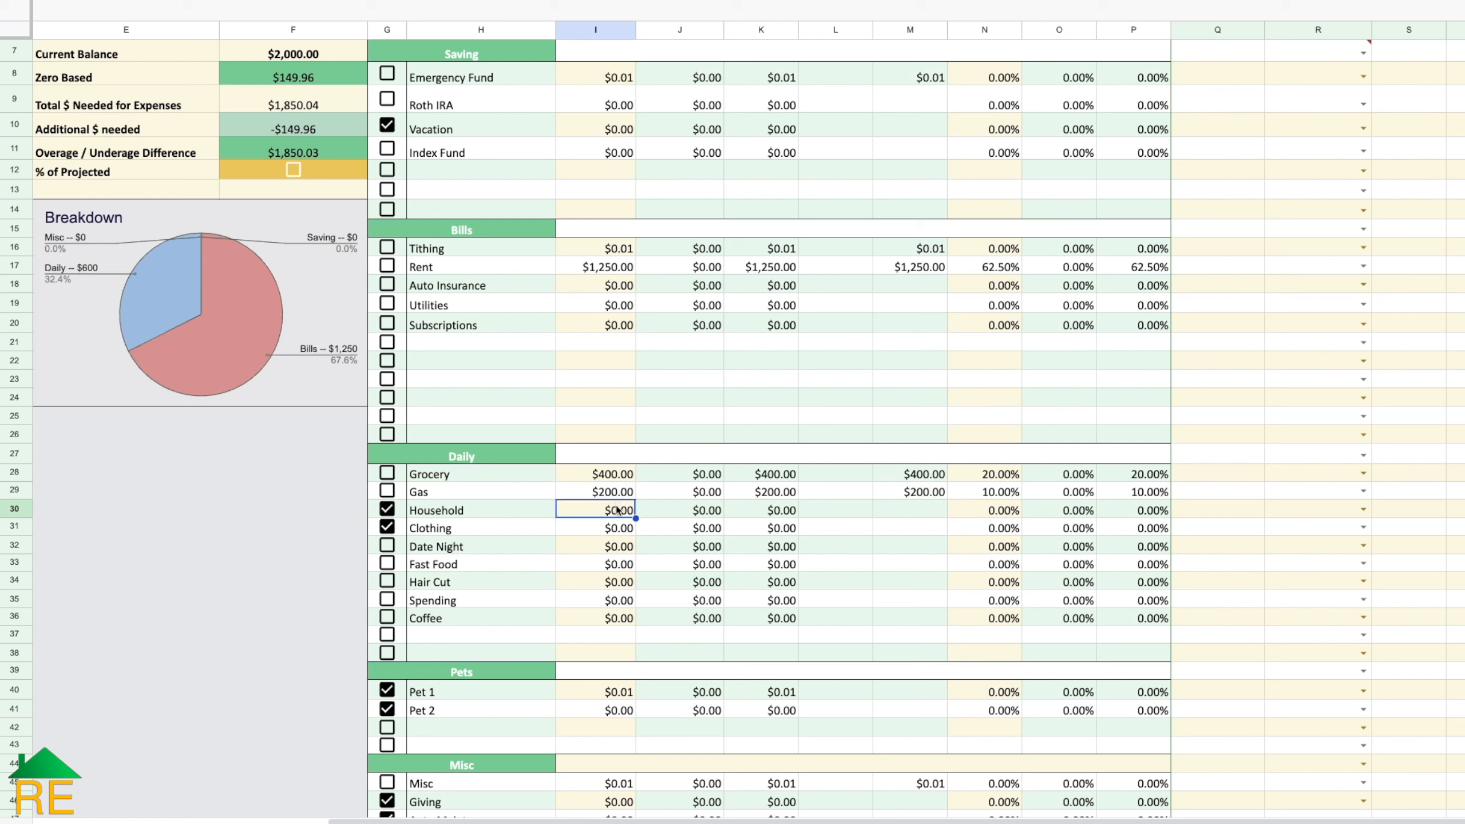
Step: Set the projected Emergency Fund amount in the Saving section to 200
click(607, 81)
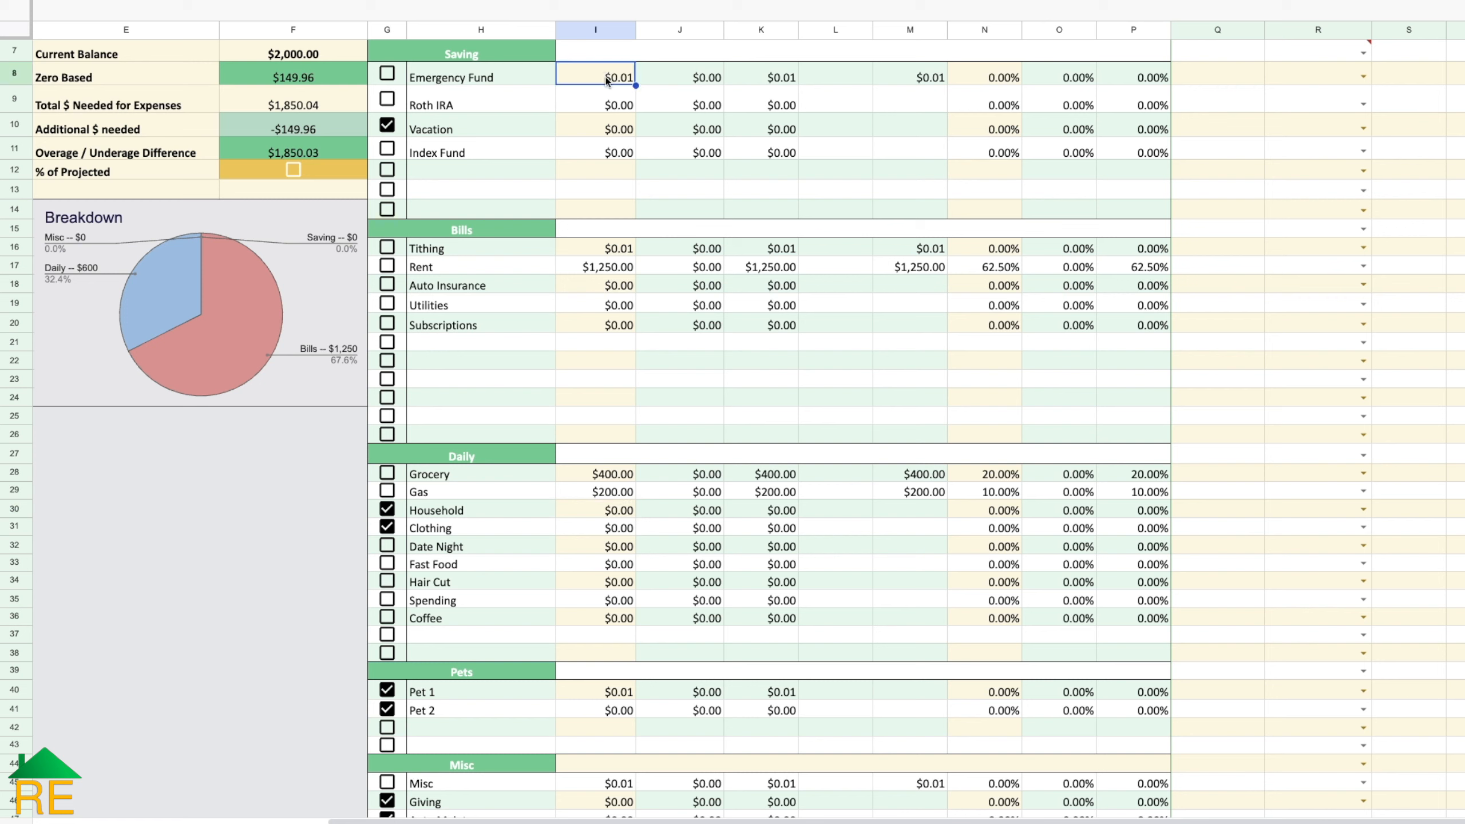
text(200)
key(Return)
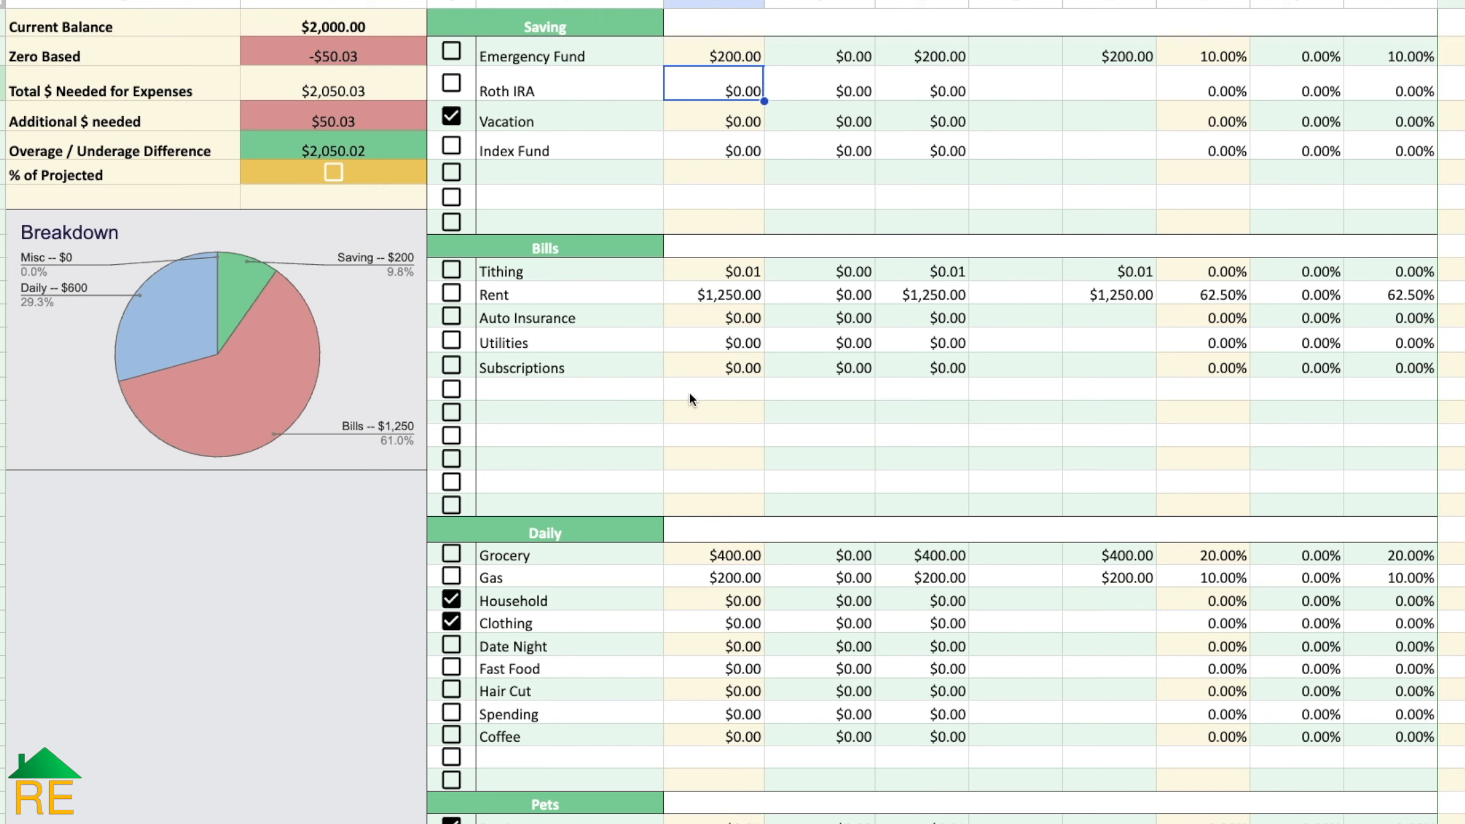
Step: Set the projected Auto Insurance amount to 150 and check its underage and the Zero Based figure
click(725, 317)
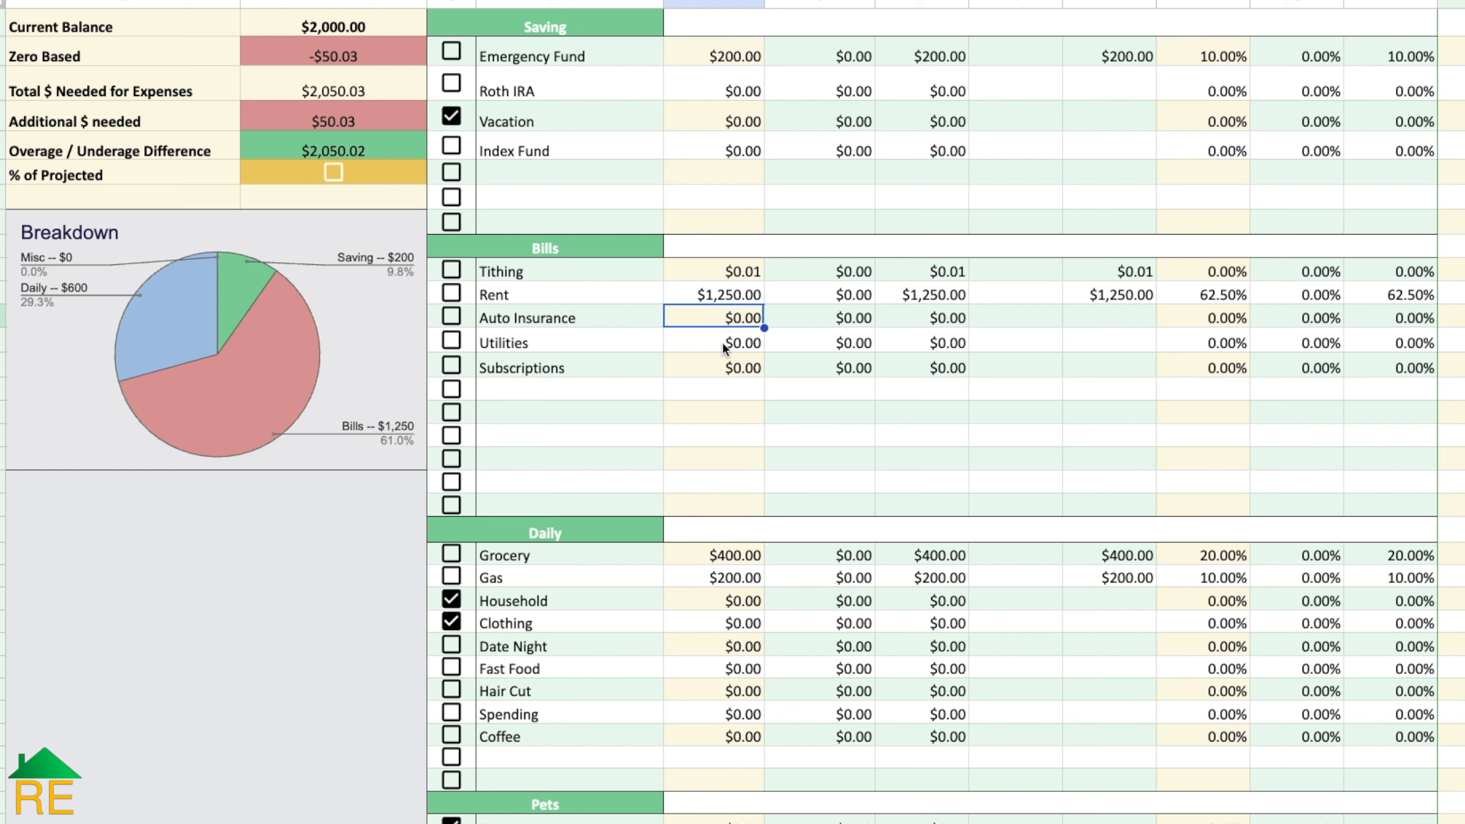
text(150)
key(Return)
click(1135, 319)
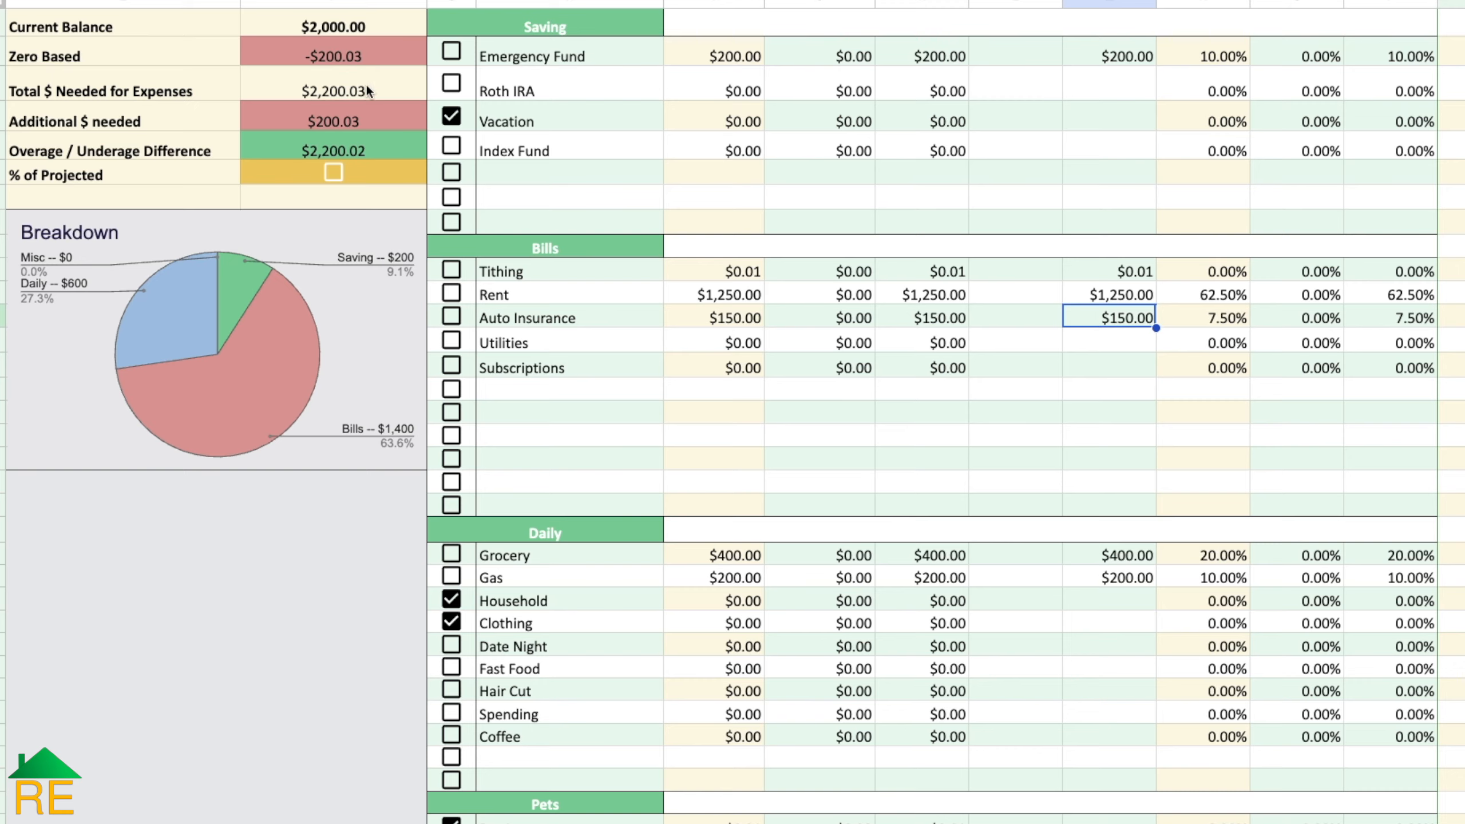
click(383, 53)
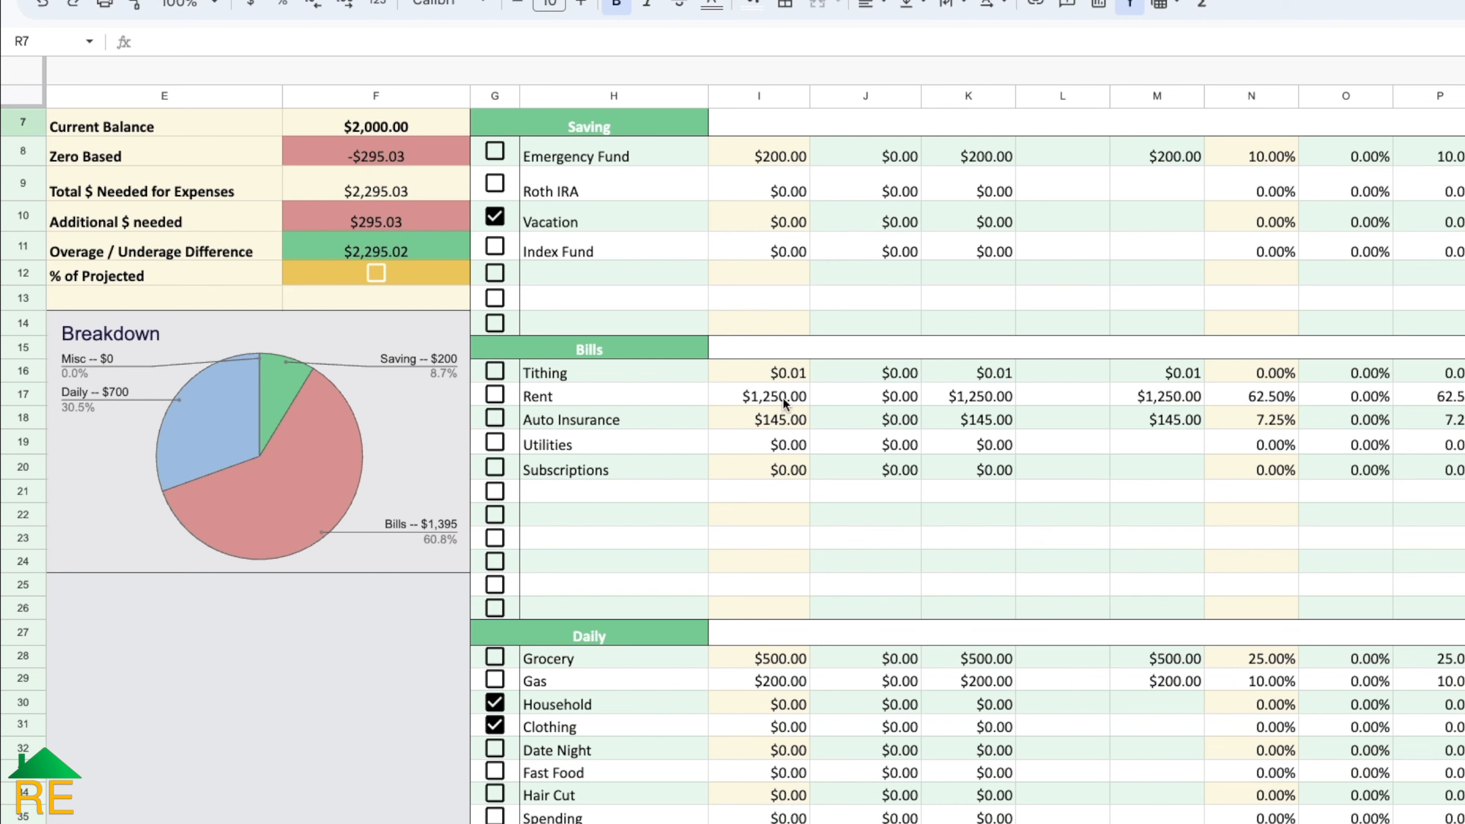
Step: Try a projected Rent of 900 to compare the important numbers, and set Rent back to 1250
click(782, 399)
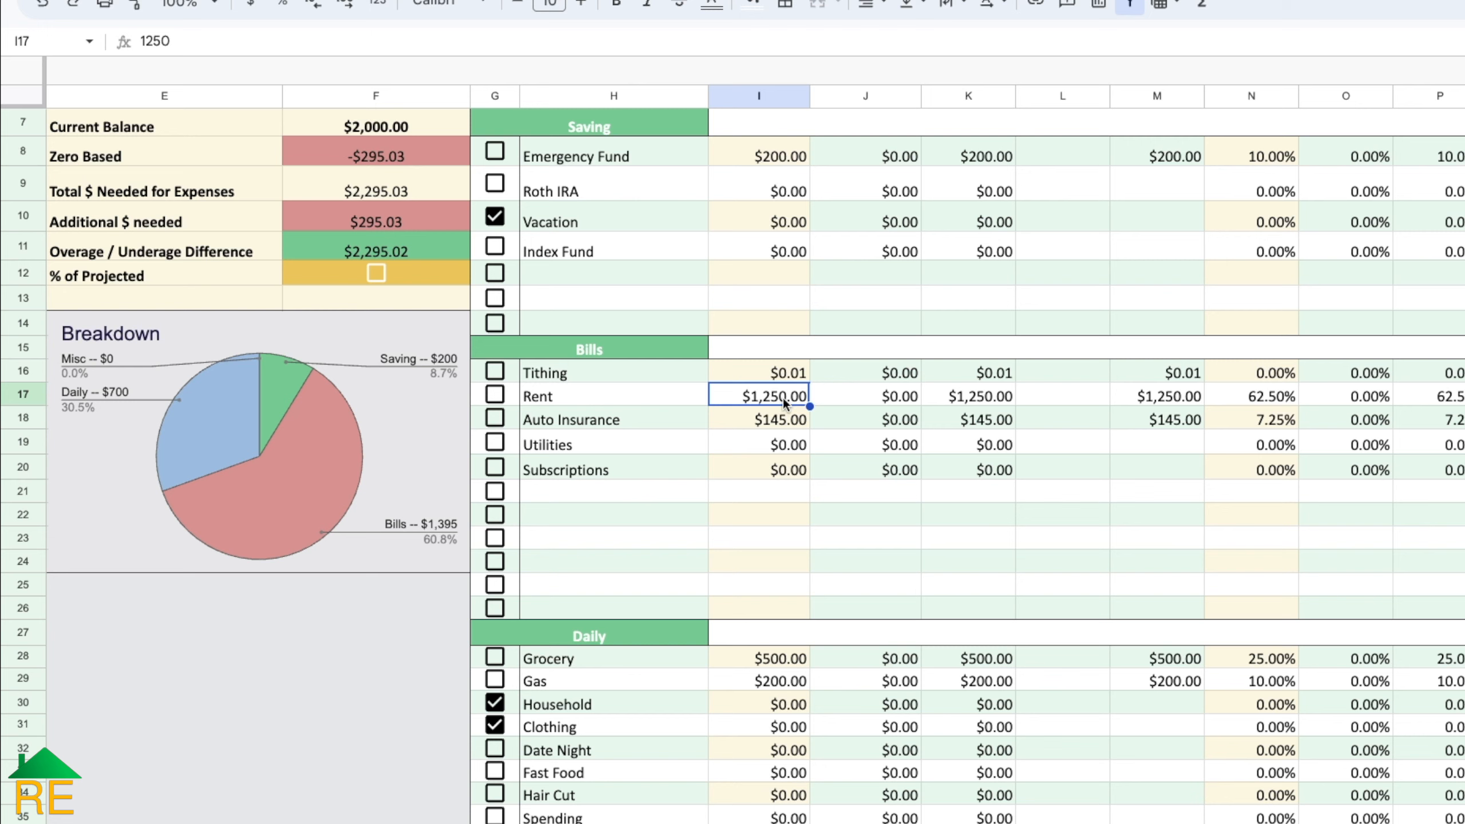
text(900)
key(Return)
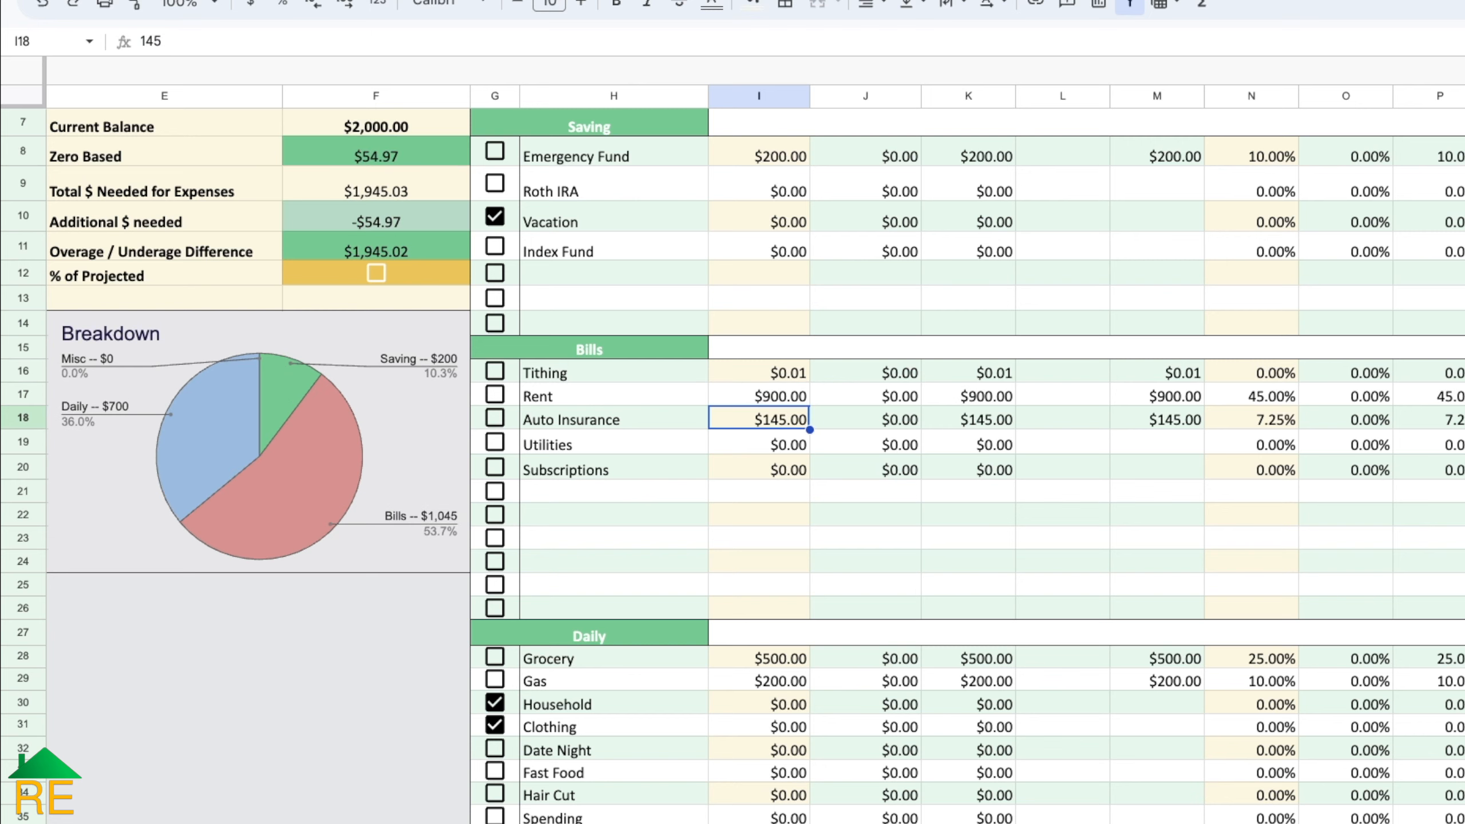
click(779, 397)
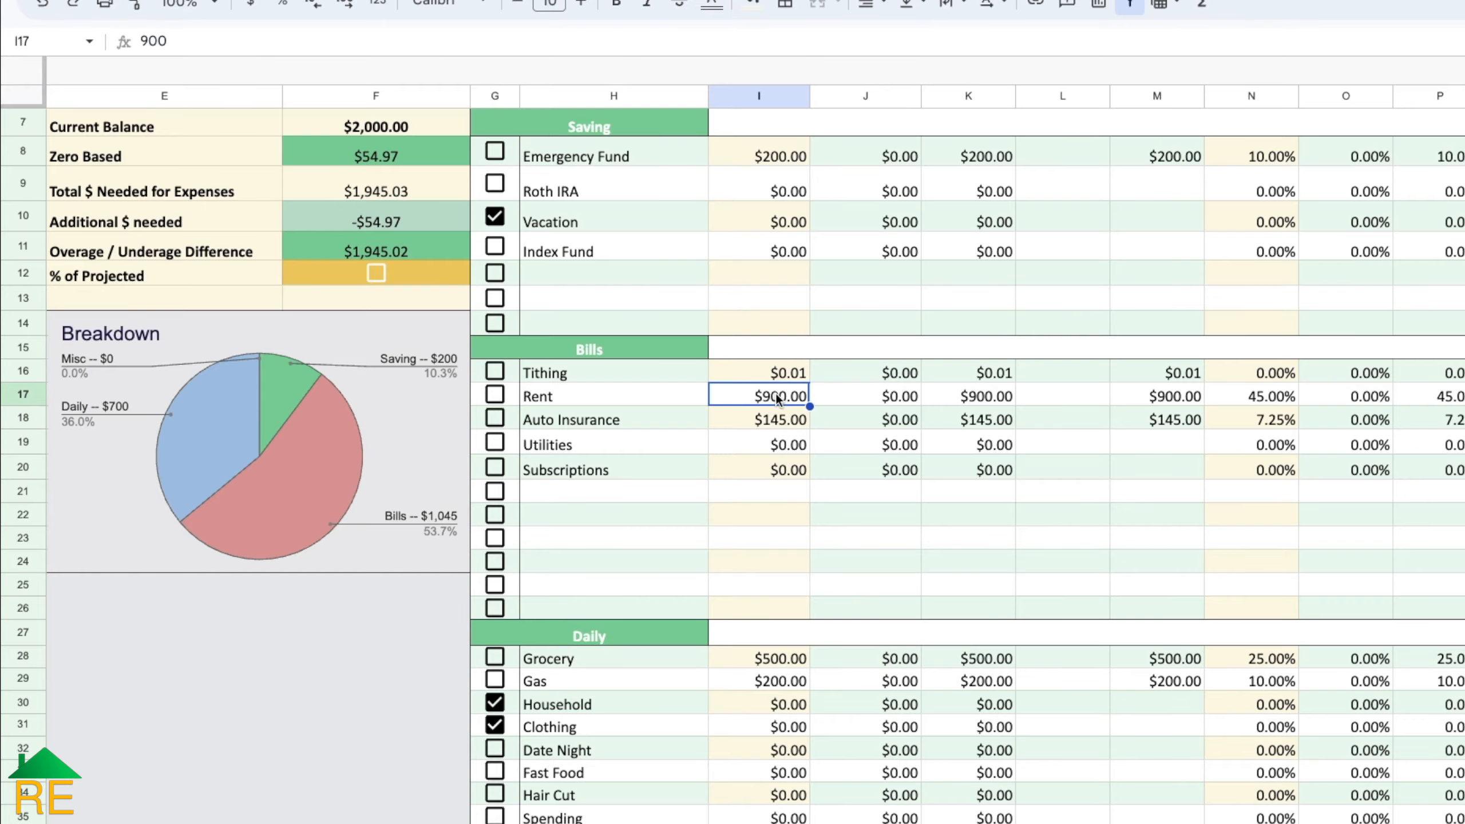
text(1250)
key(Return)
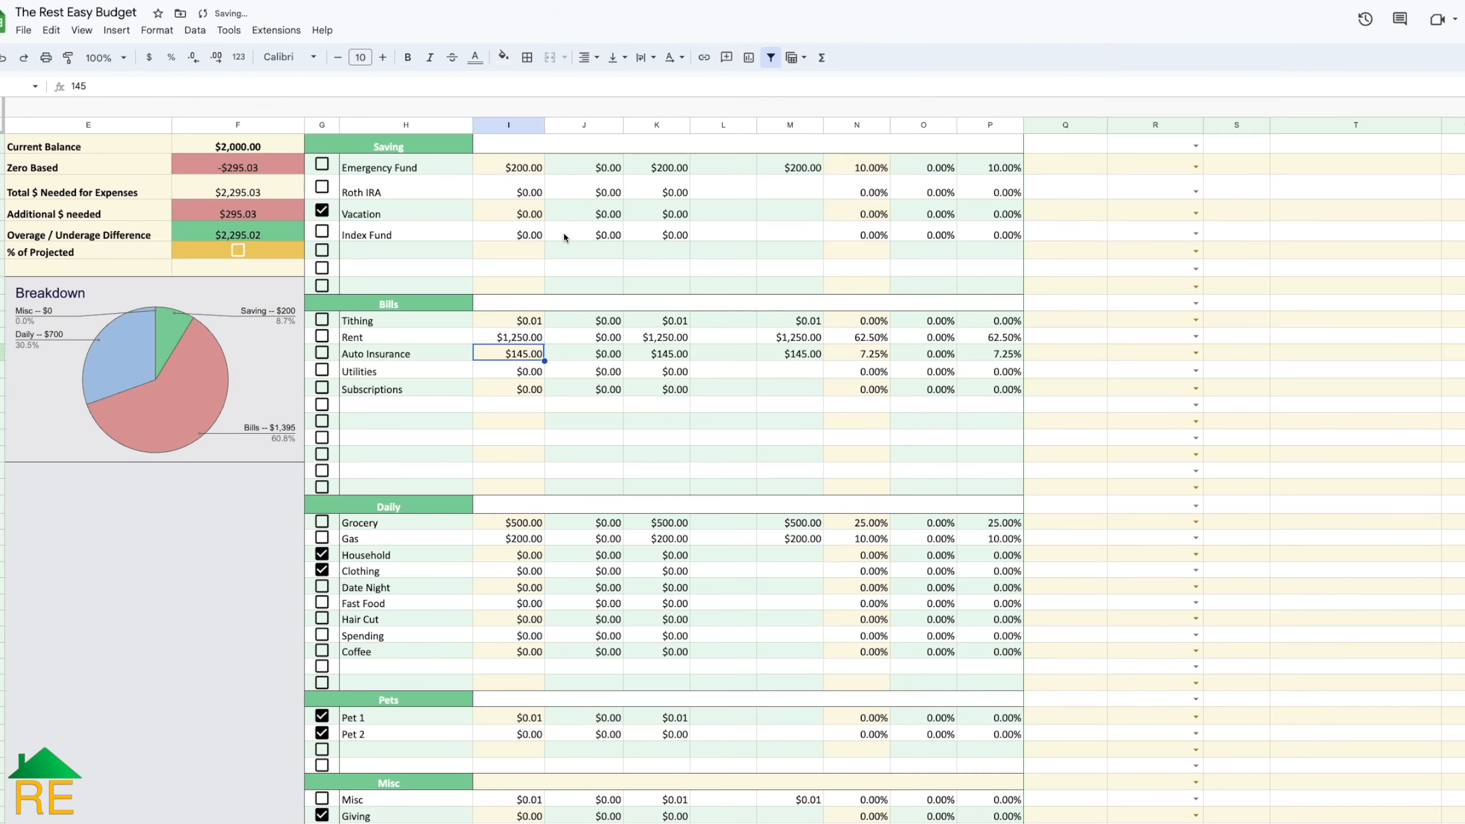
Step: Log a transaction in the first transaction row with the category Emergency Fund and an amount of 50
click(1133, 145)
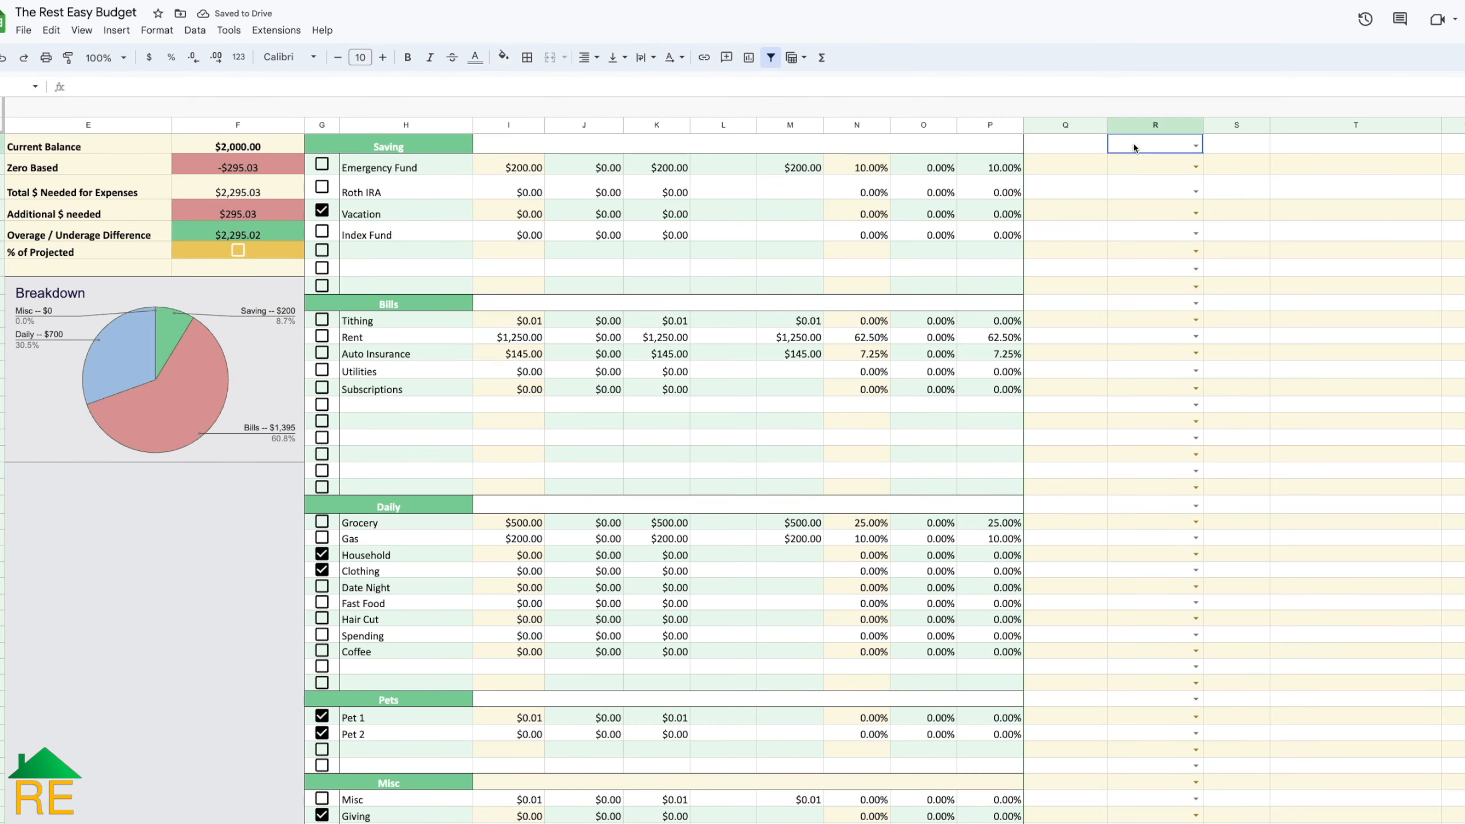
click(1194, 145)
click(1199, 159)
click(1223, 147)
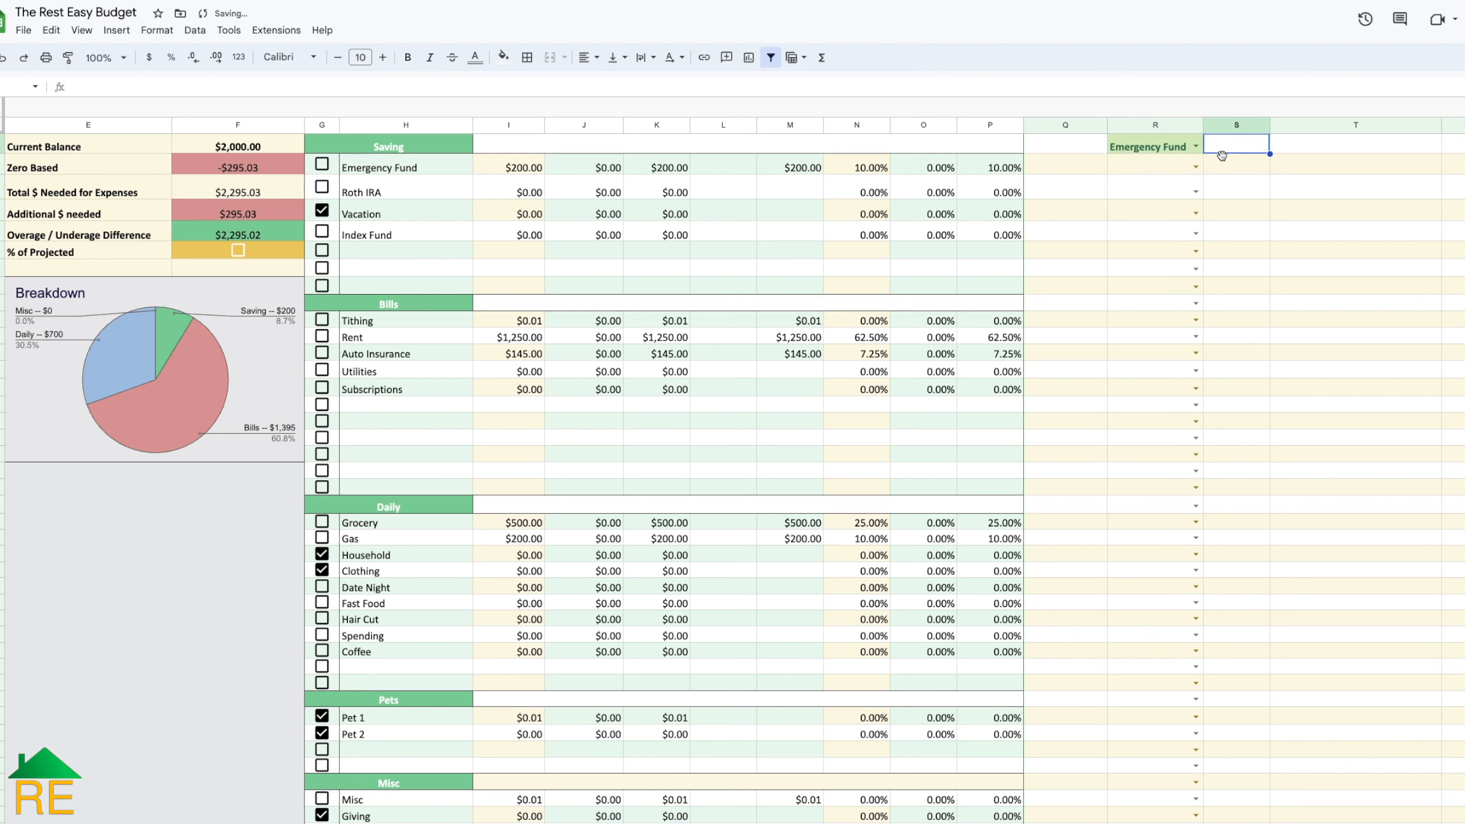
text(50)
key(Return)
Step: Raise the Emergency Fund transaction amount in stages to 75, 100, 150, 175 and 200 to demonstrate the Saving progress bar
click(1240, 149)
text(75)
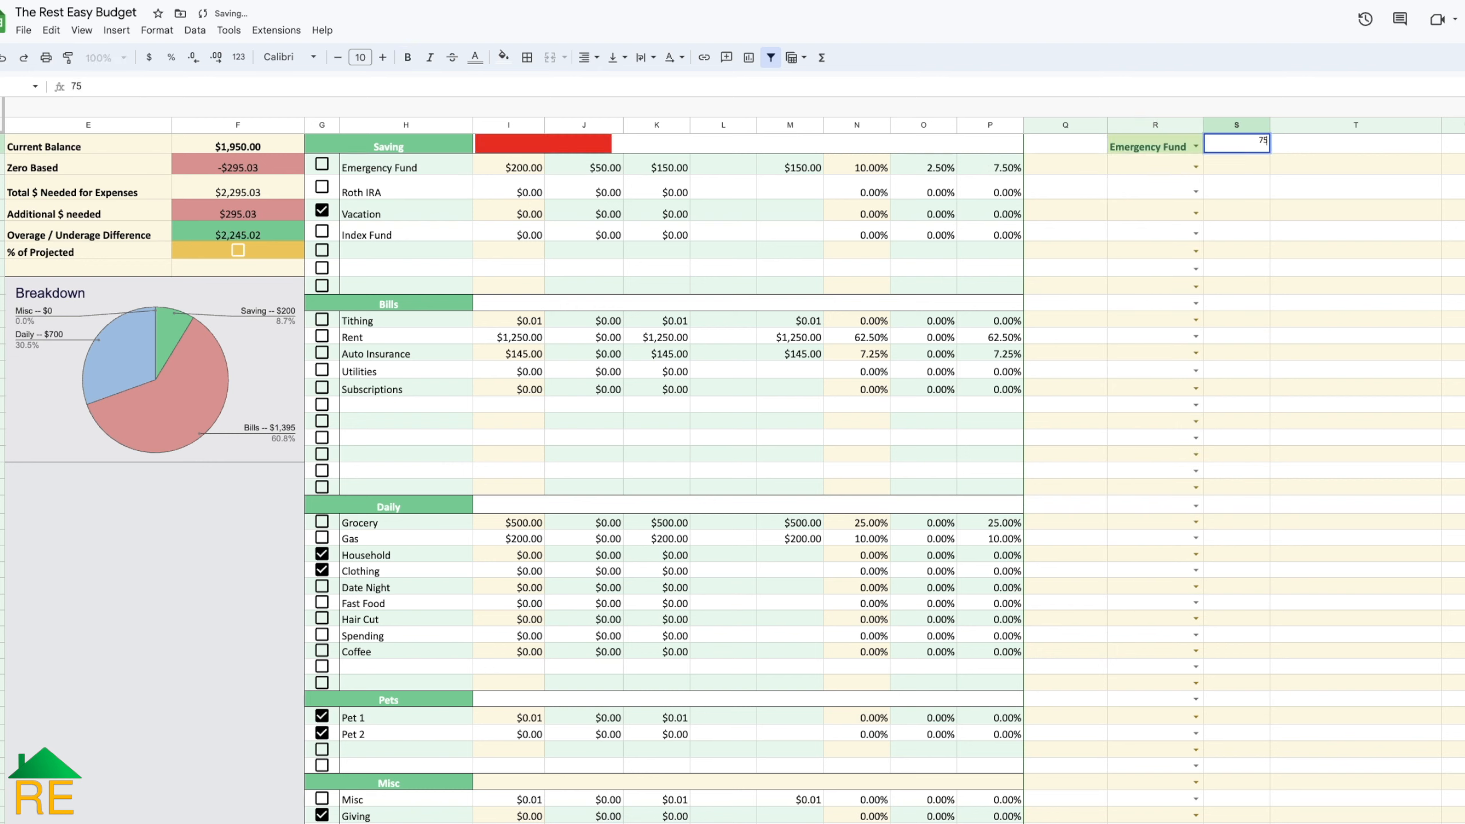
key(Return)
click(1241, 149)
text(100)
key(Return)
click(1240, 149)
text(150)
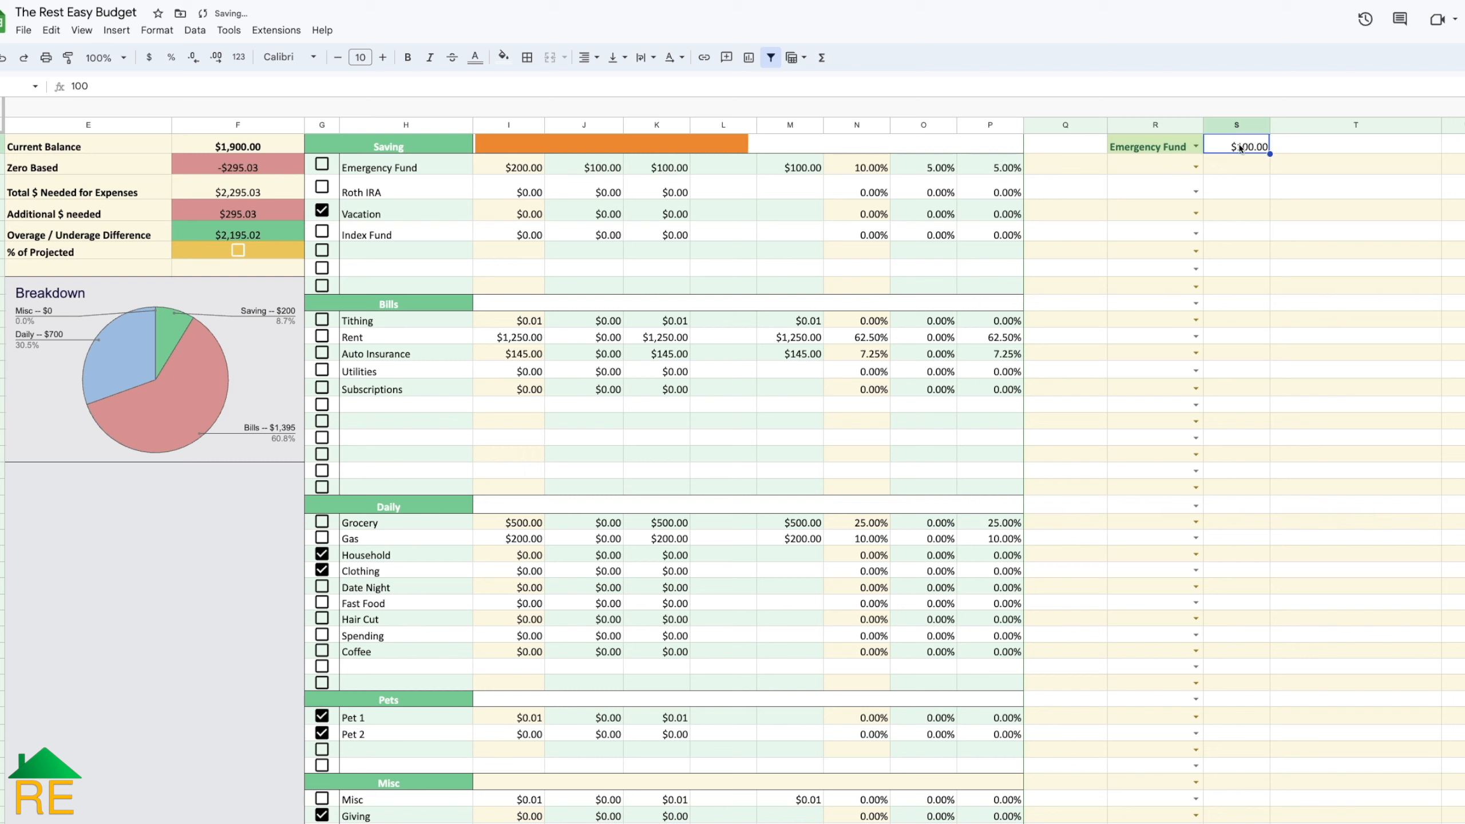
key(Return)
click(1240, 149)
text(175)
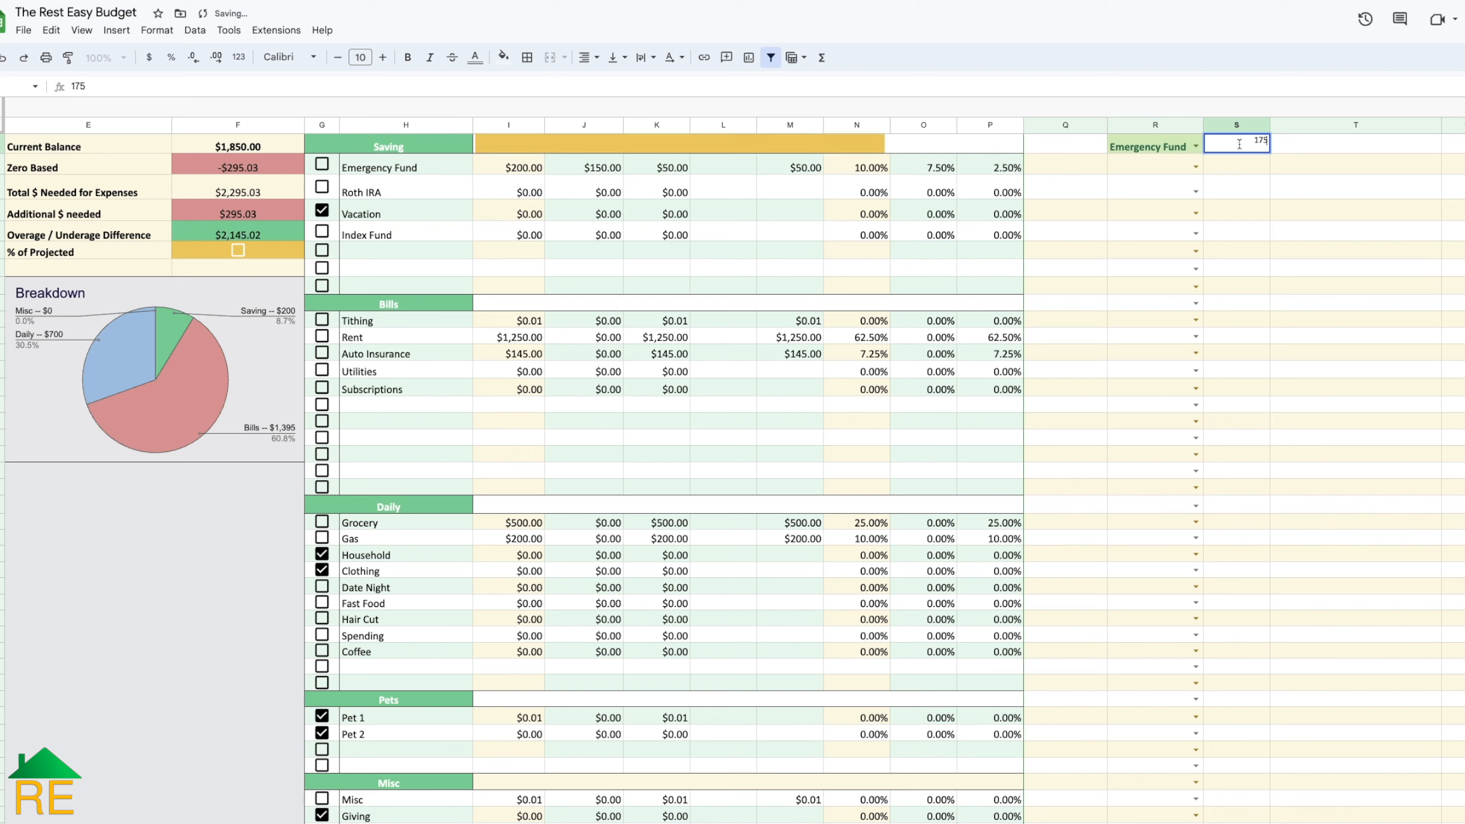
key(Return)
click(1240, 149)
text(200)
key(Return)
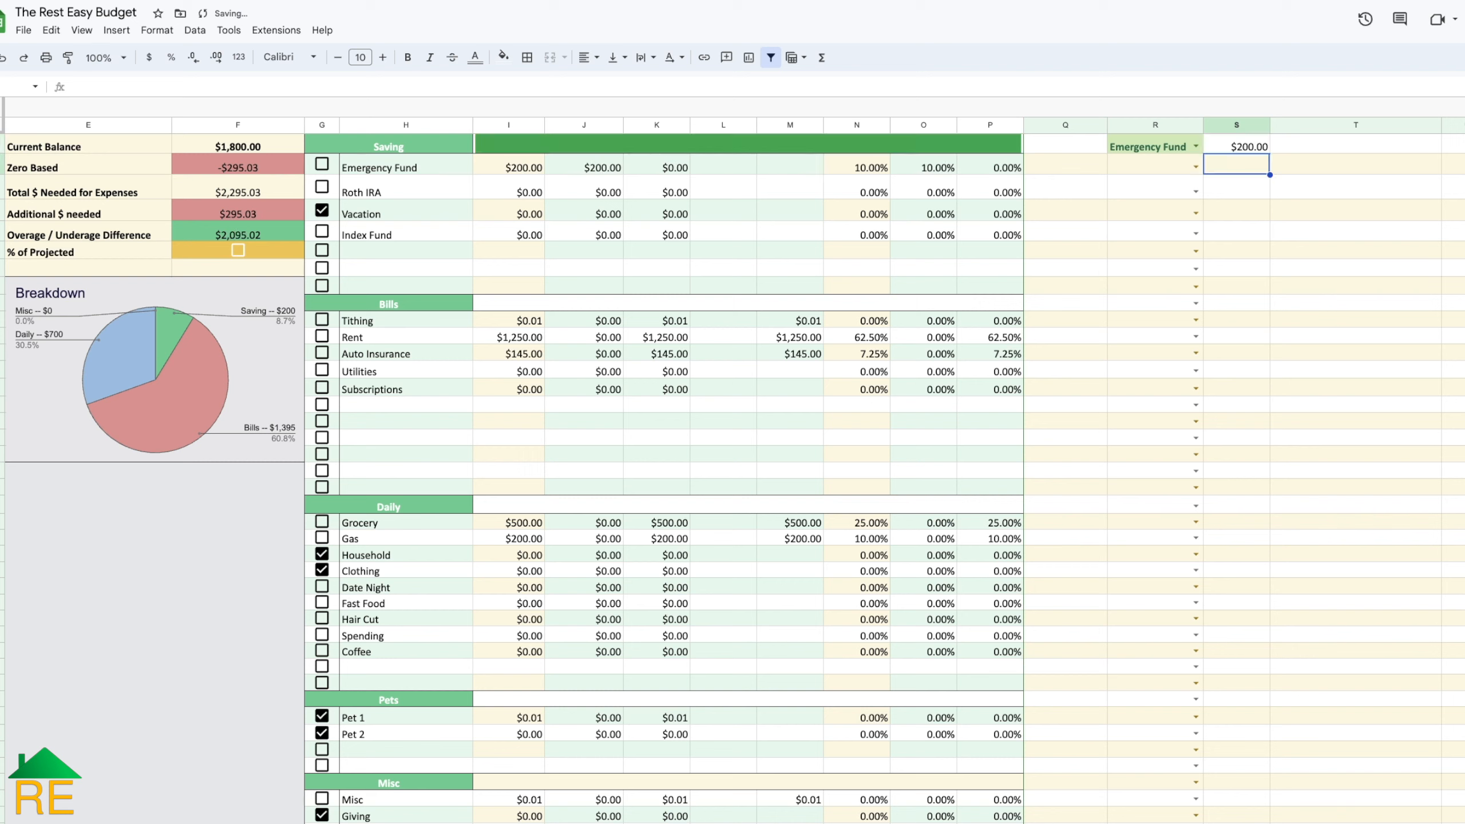
Step: Clear the amount and category of the Emergency Fund transaction
click(1230, 147)
key(Delete)
click(1177, 149)
key(Delete)
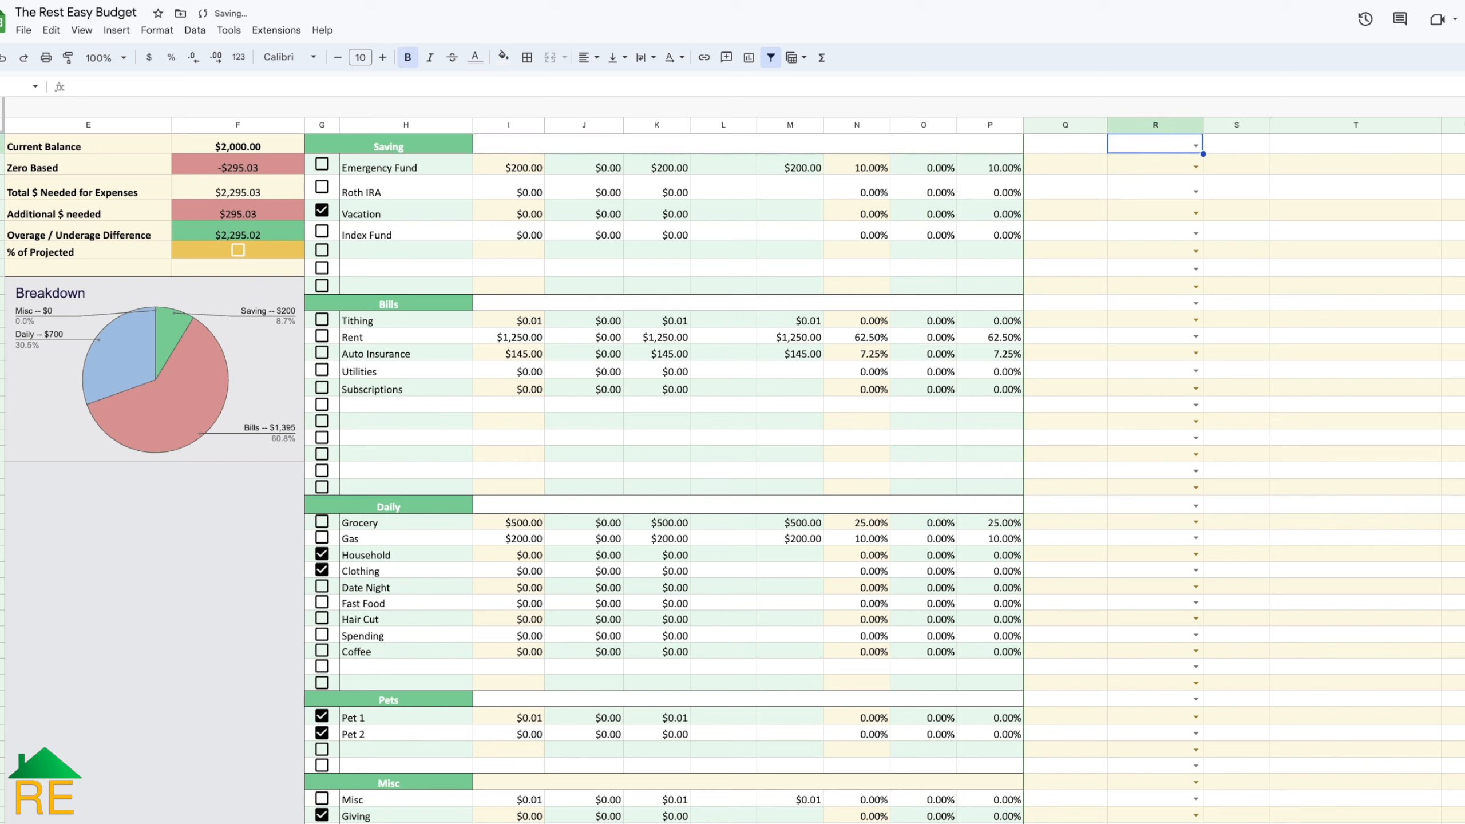
Step: Set the projected Clothing amount in the Daily section to 300
click(516, 587)
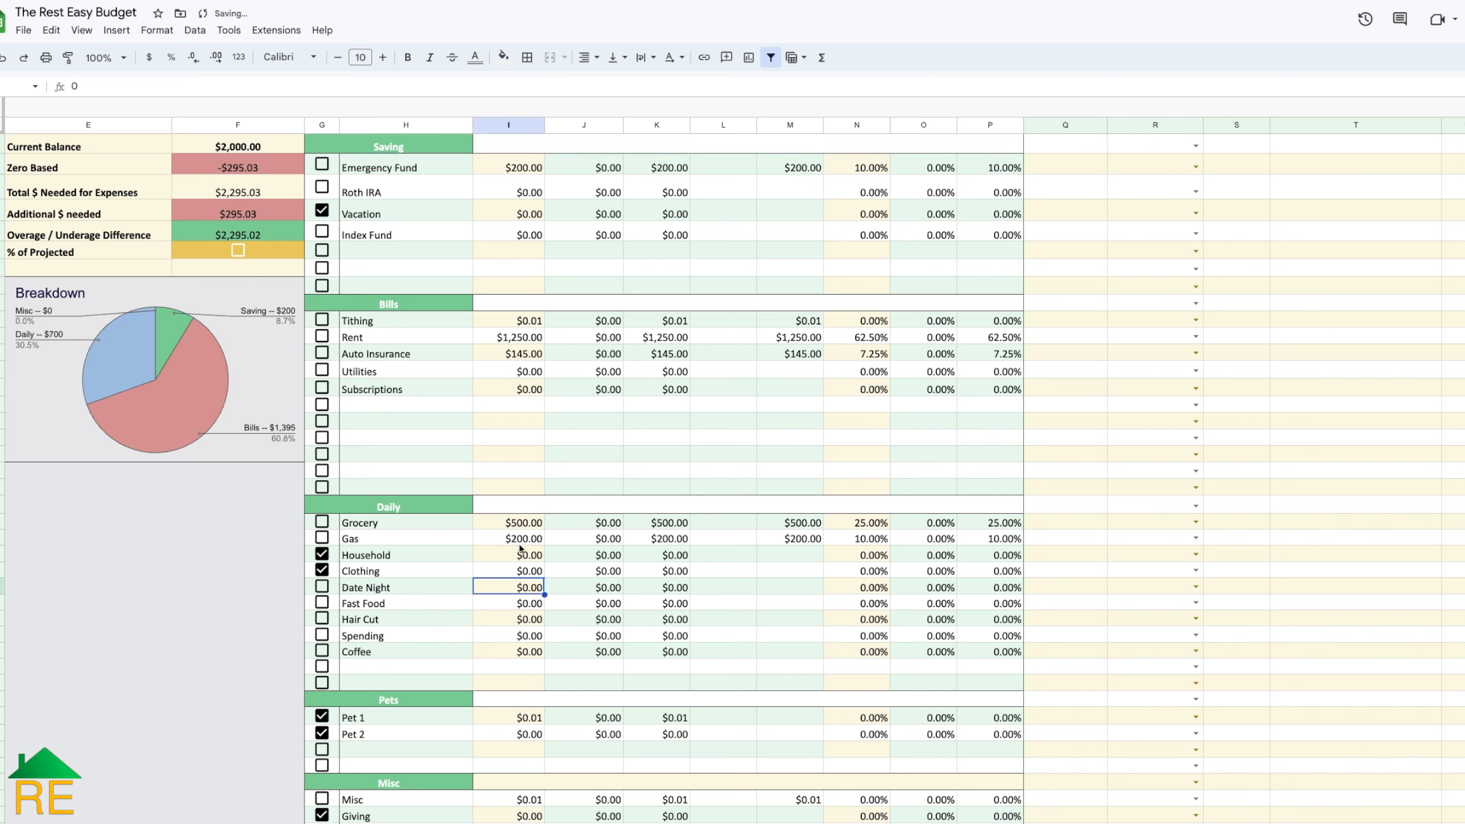
click(487, 571)
text(300)
key(Return)
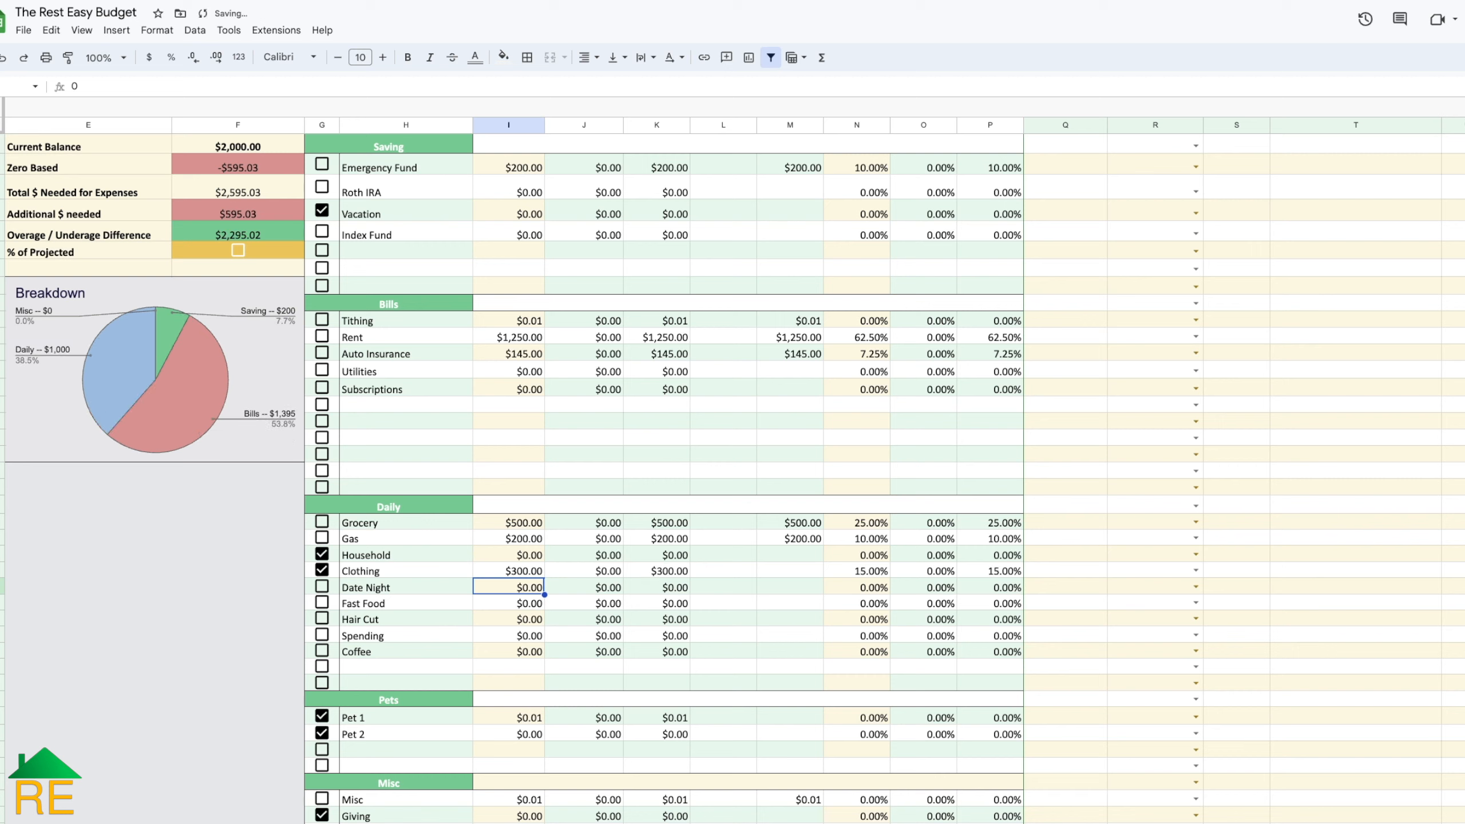
Step: Log a Grocery transaction of 1000 in the first transaction row to demonstrate overspending
click(1195, 145)
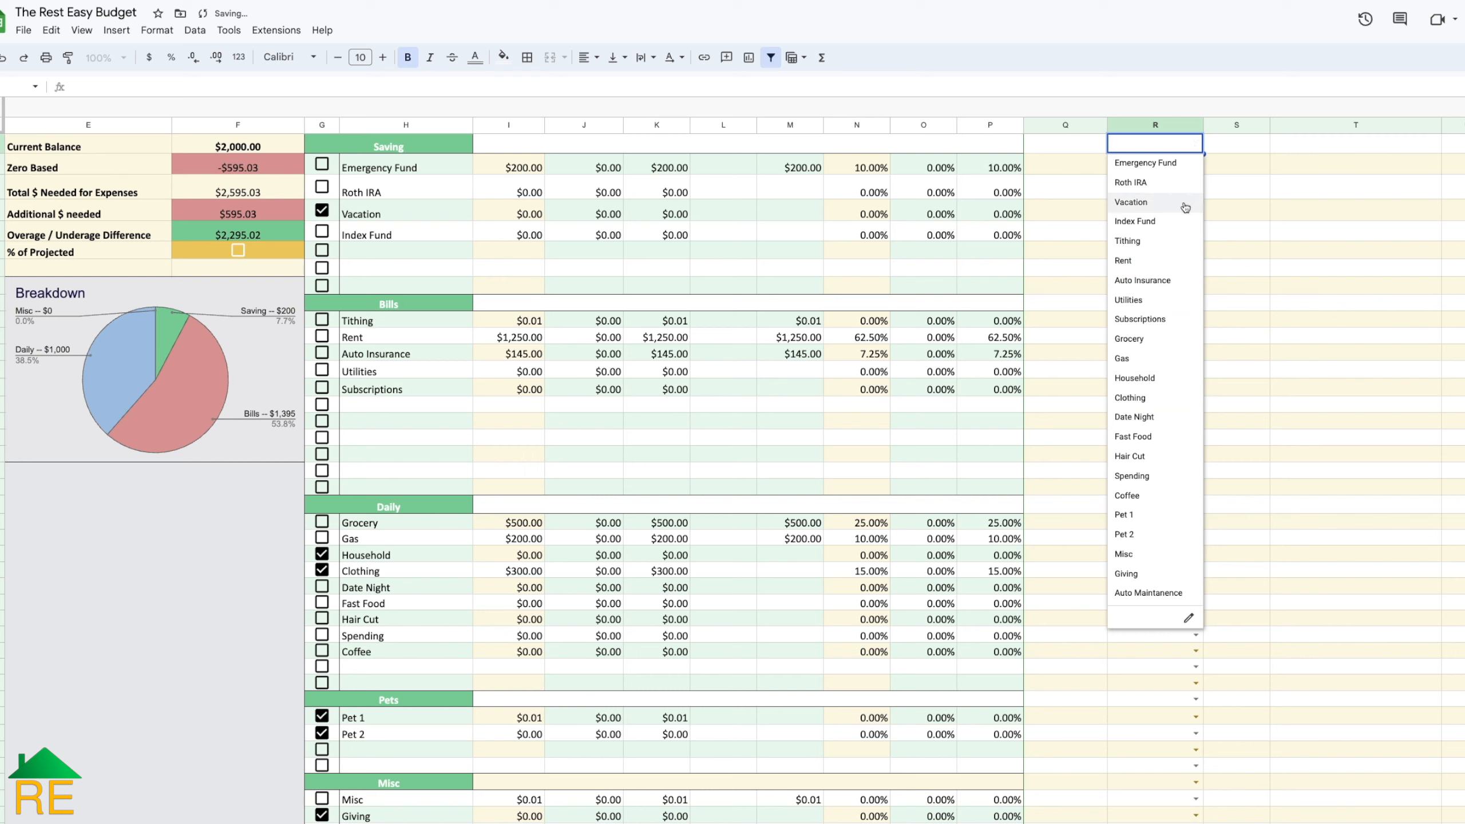
click(1156, 338)
click(1220, 147)
text(1000)
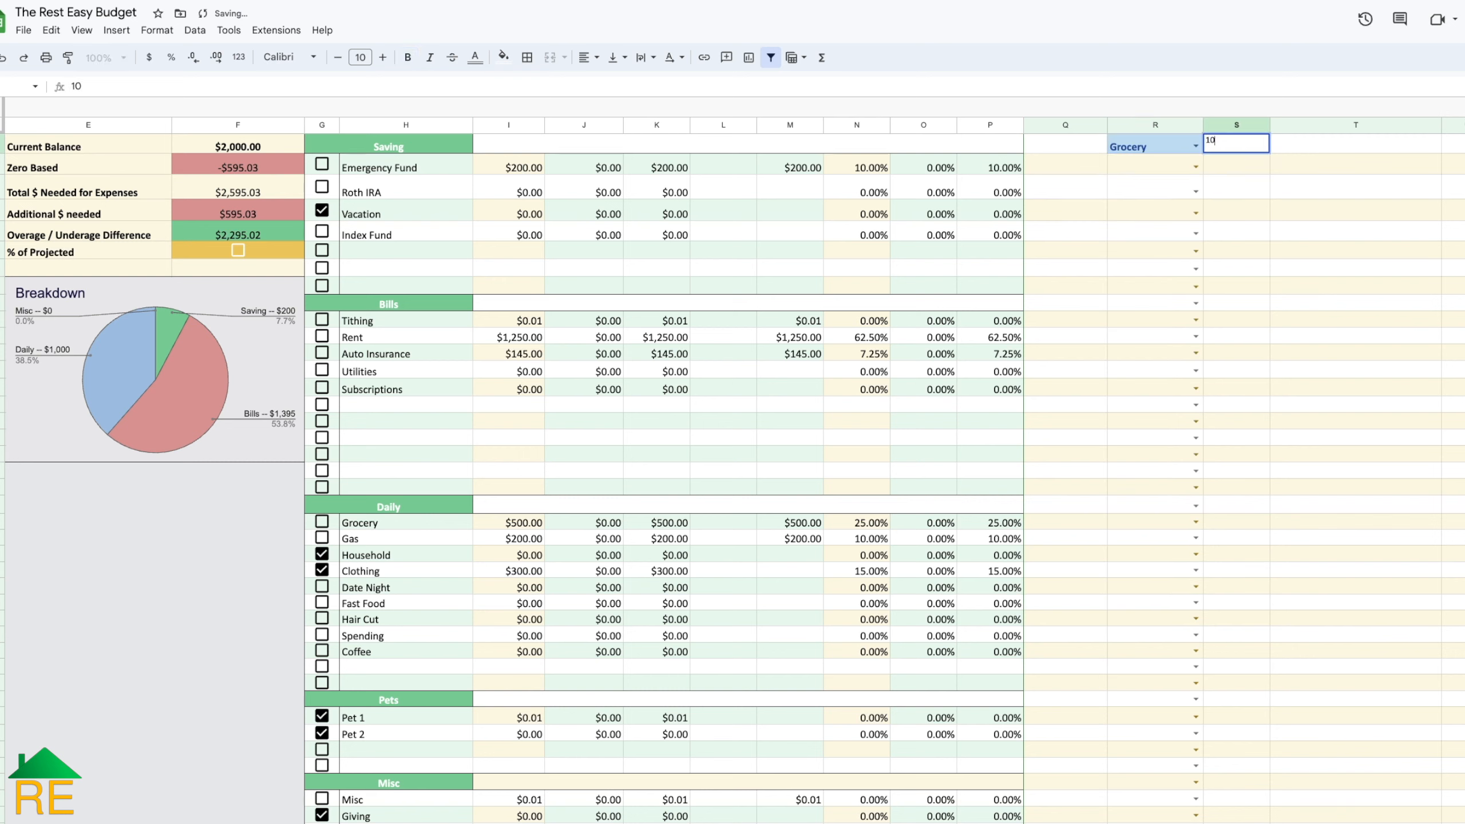
key(Return)
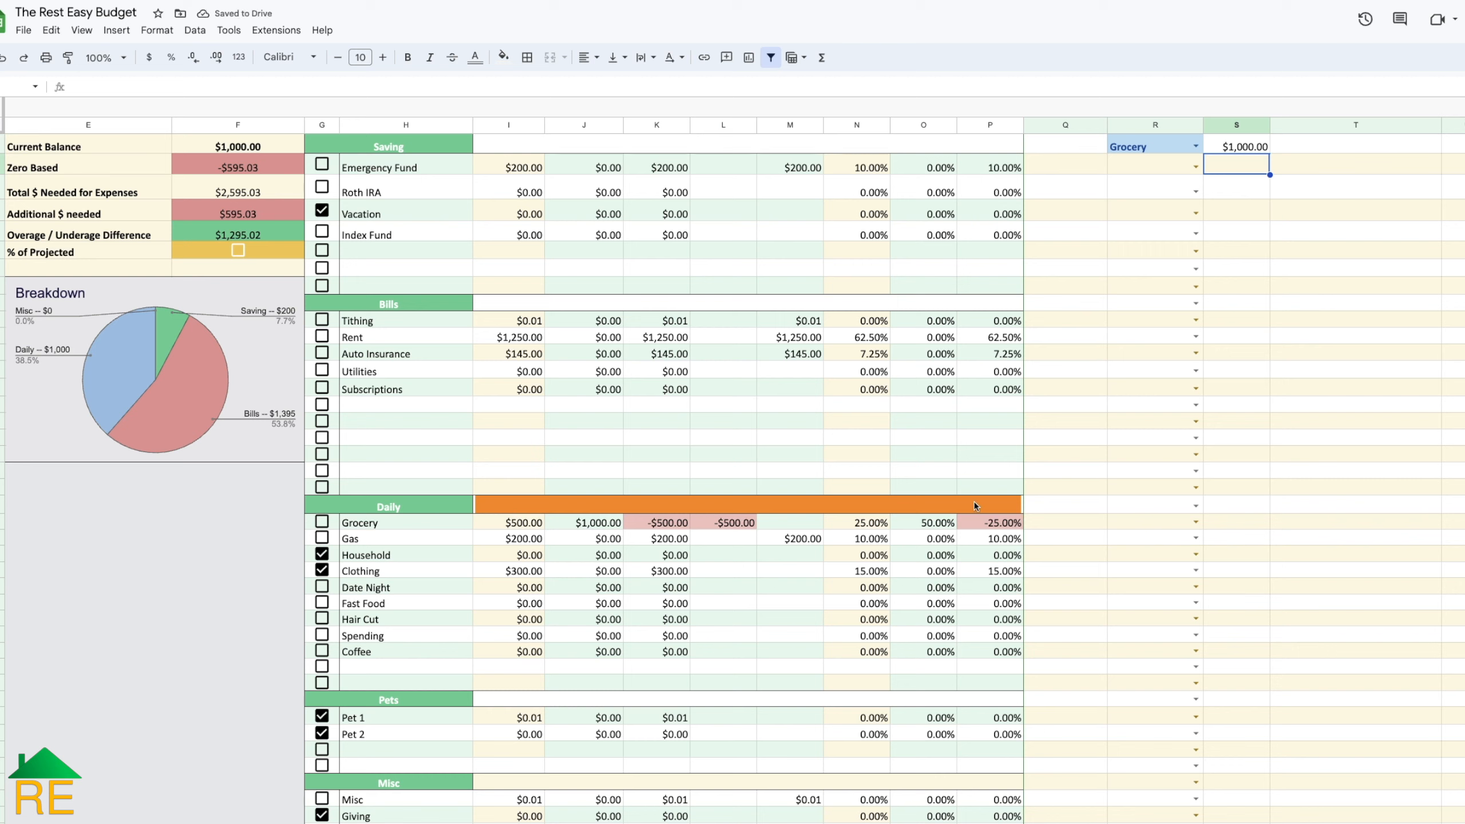
click(1241, 148)
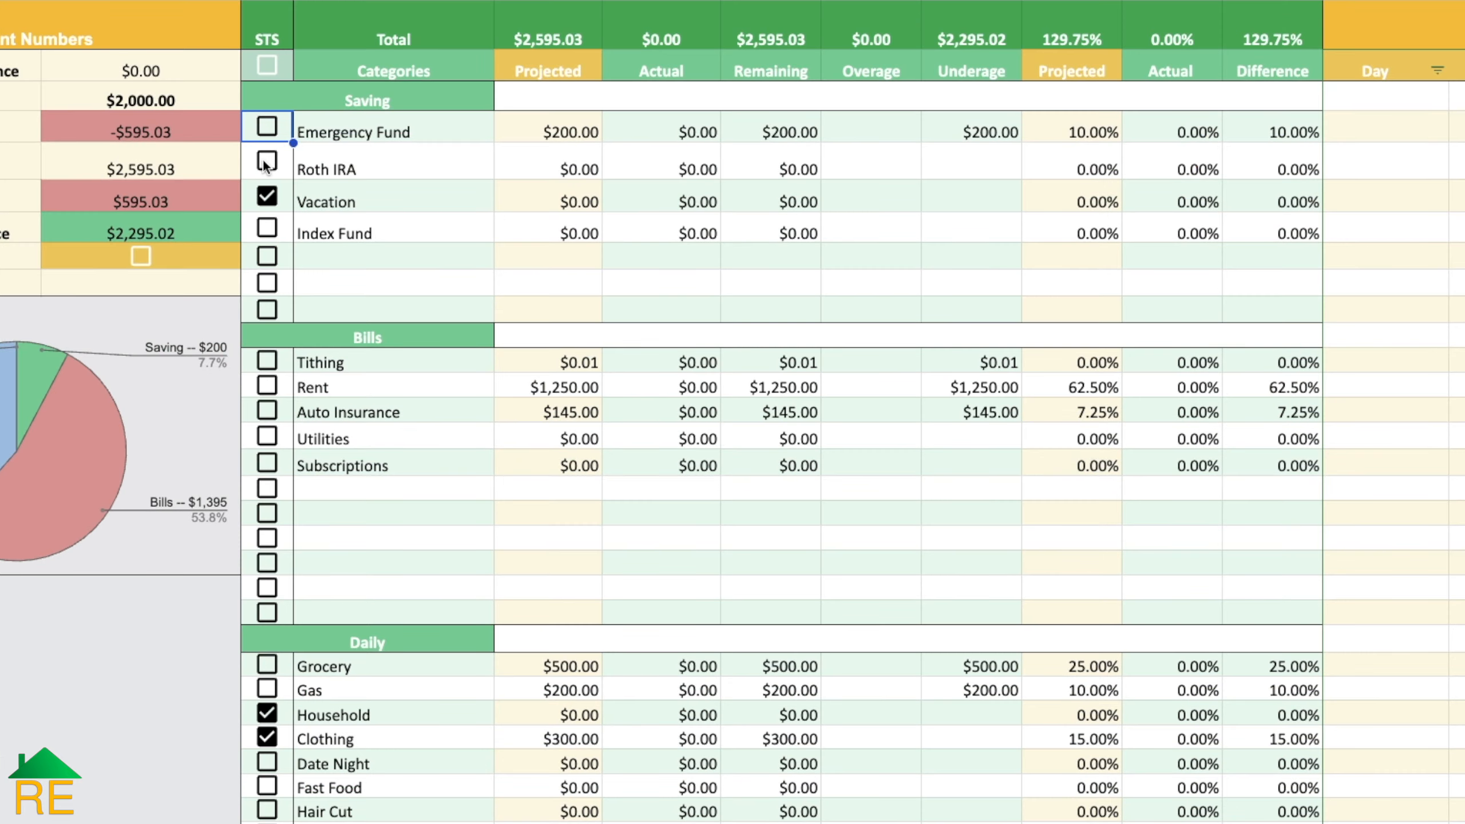
Step: Mark Emergency Fund and Roth IRA as STS categories, and unmark both again
click(265, 131)
click(267, 162)
click(268, 233)
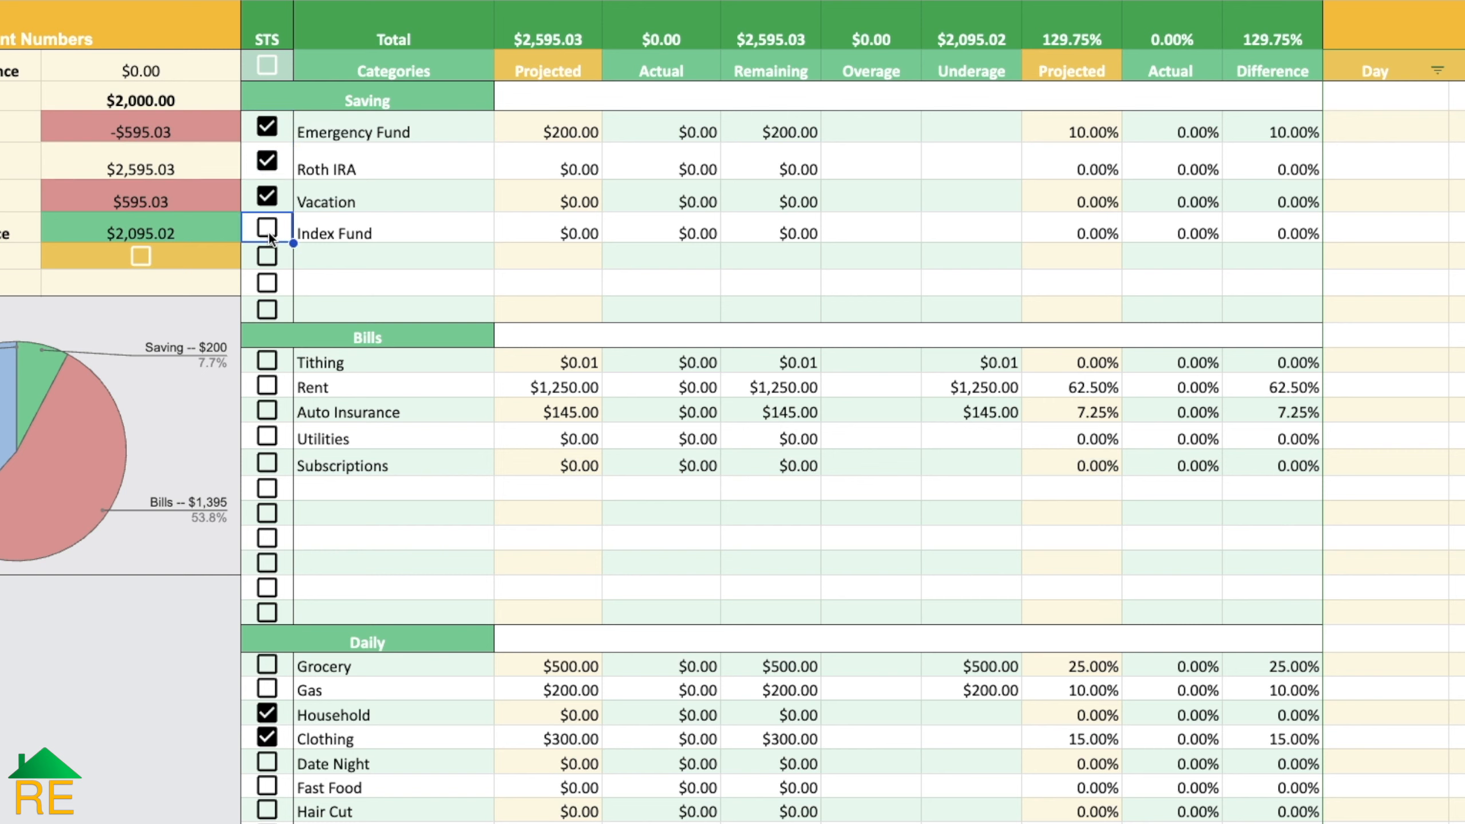
click(269, 162)
click(271, 137)
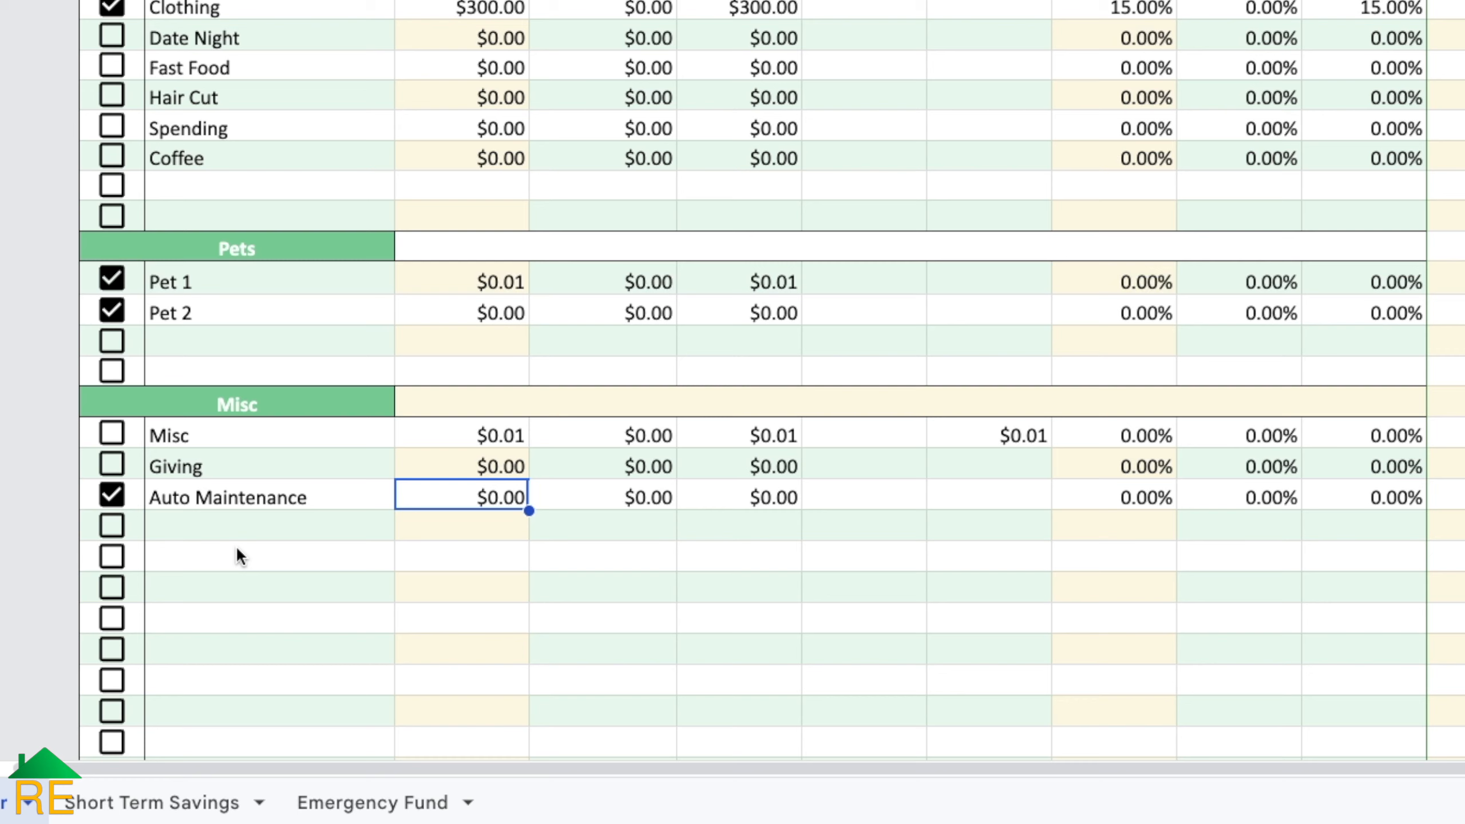
Step: Set the projected Giving amount in the Misc section to 100
click(438, 465)
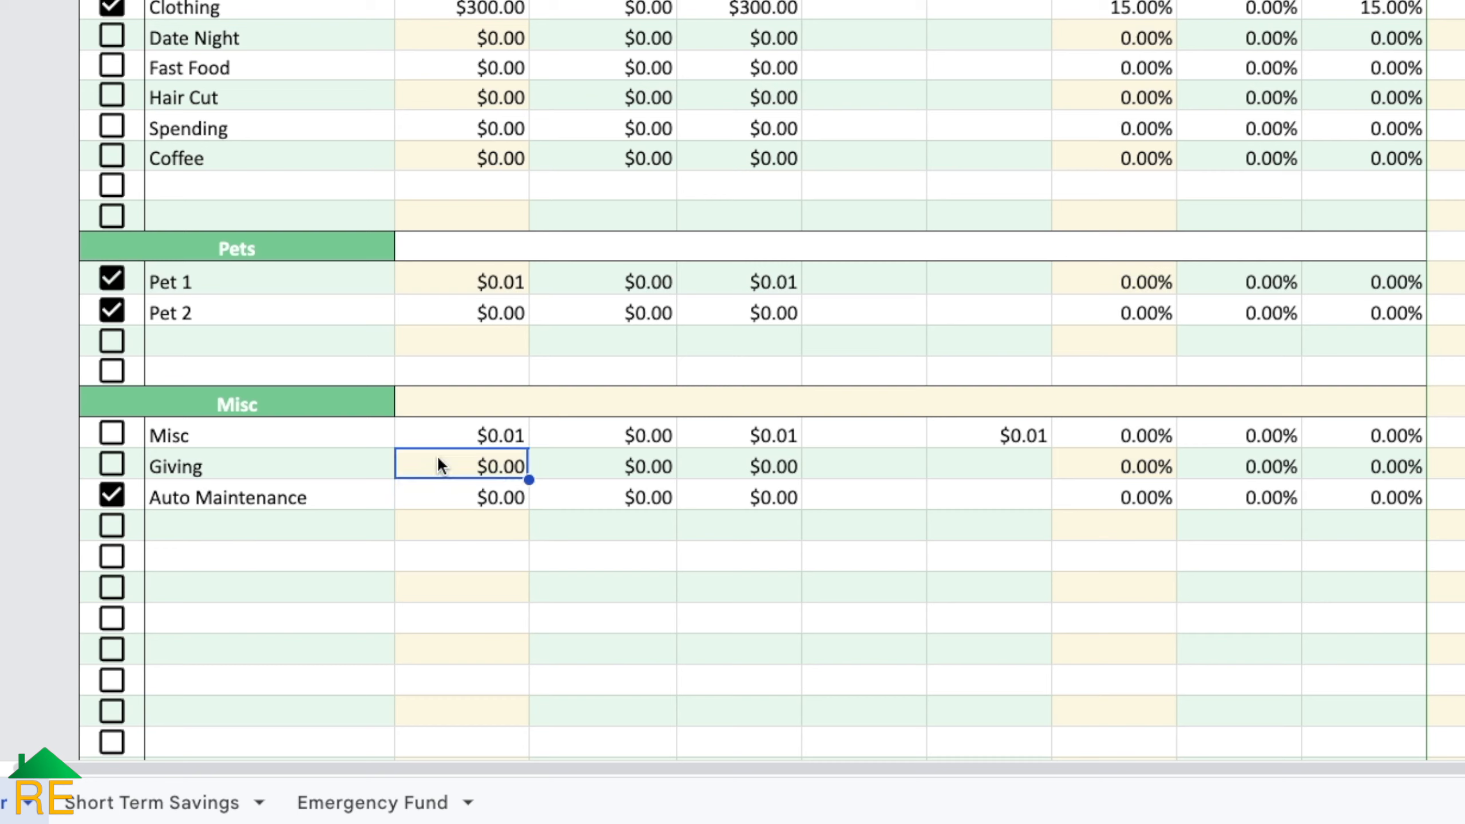
text(100)
key(Return)
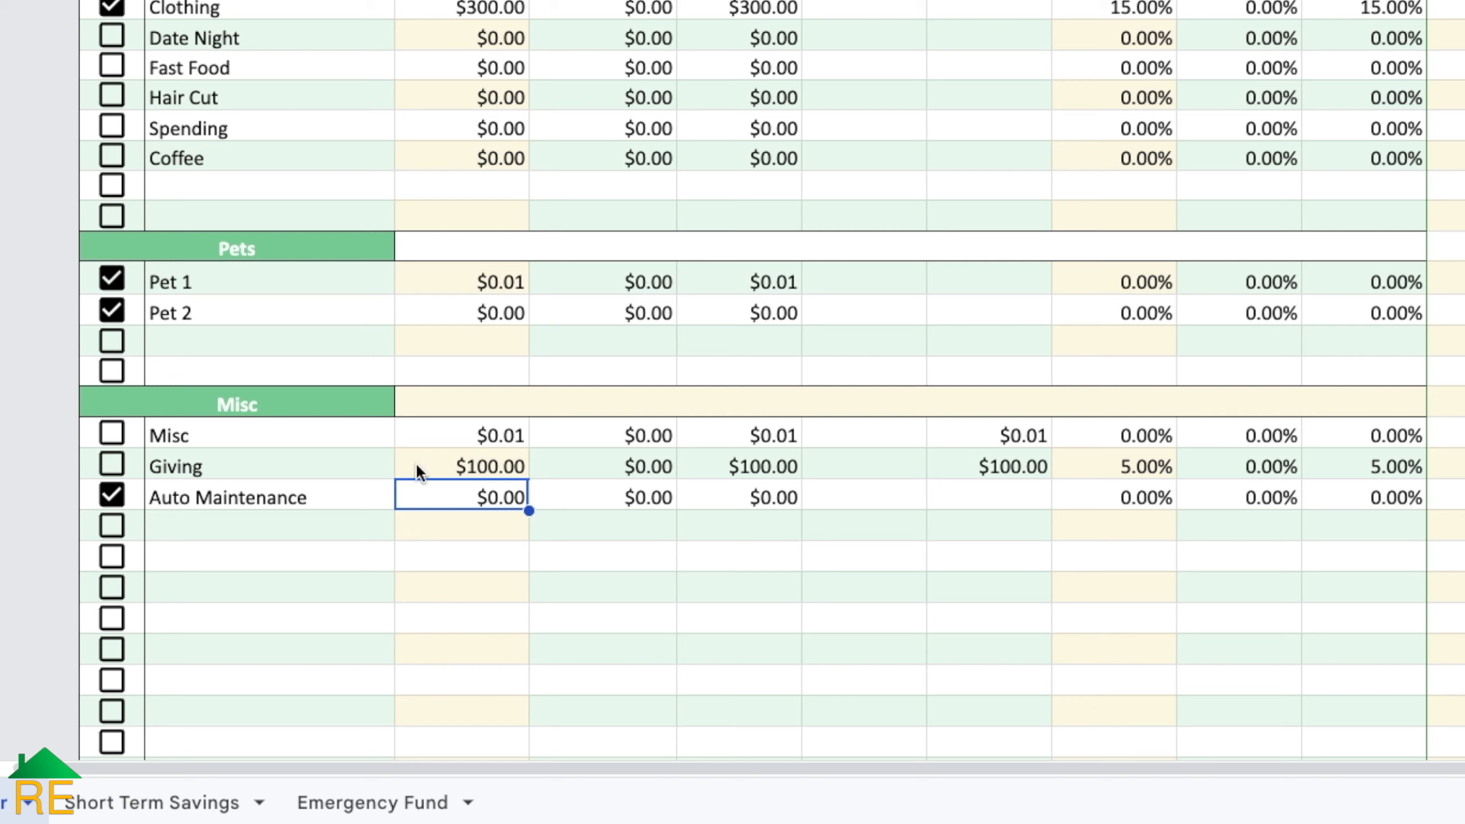
Step: Mark Giving in the Misc section as an STS category, toggling the mark off and on to compare its underage
click(112, 465)
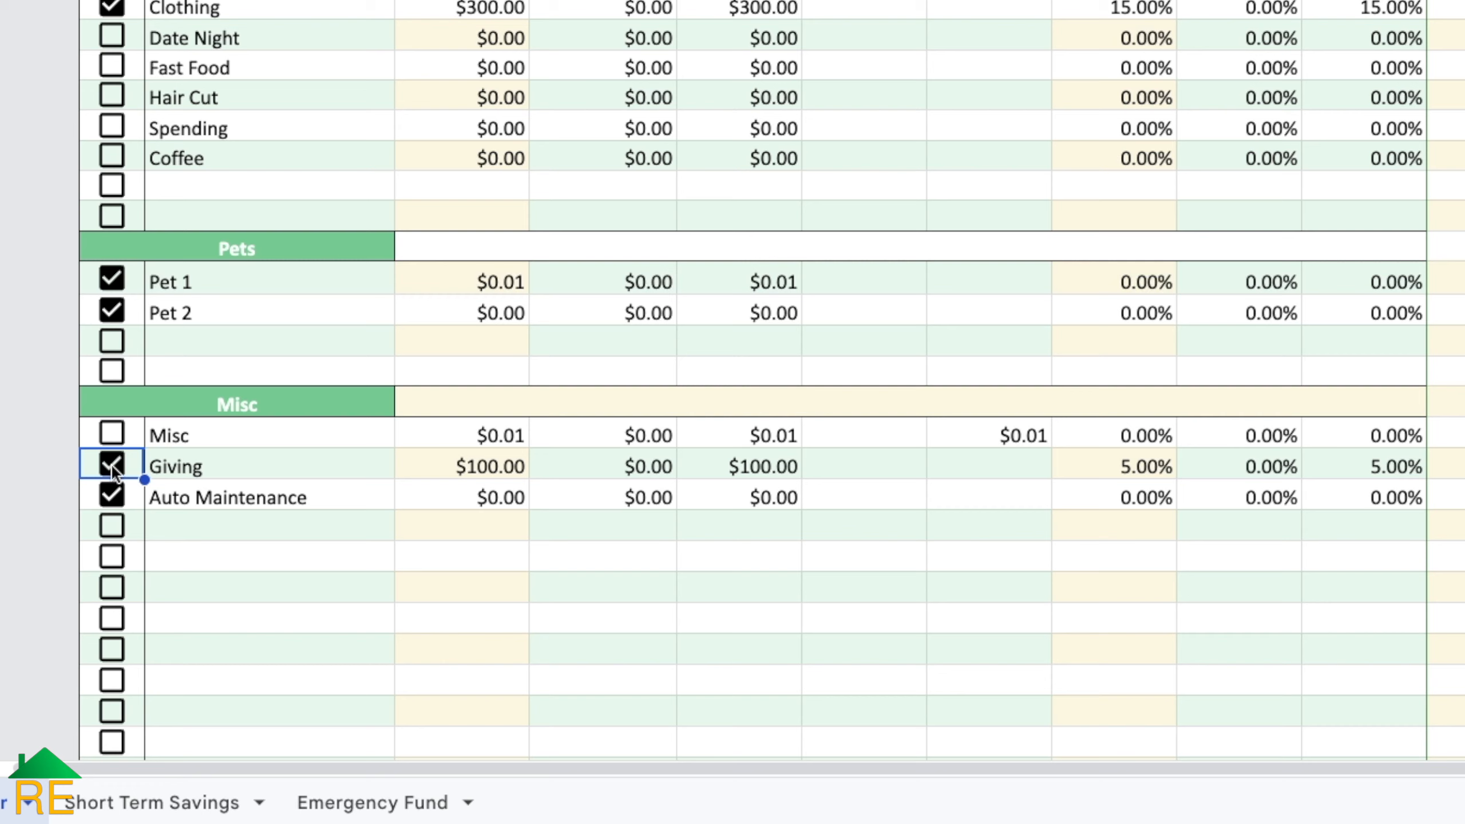
click(112, 469)
click(113, 468)
click(113, 469)
click(112, 467)
click(112, 468)
Step: Log 150 of Giving spending to demonstrate an overage, replace it with 100, and clear the amount
key(Return)
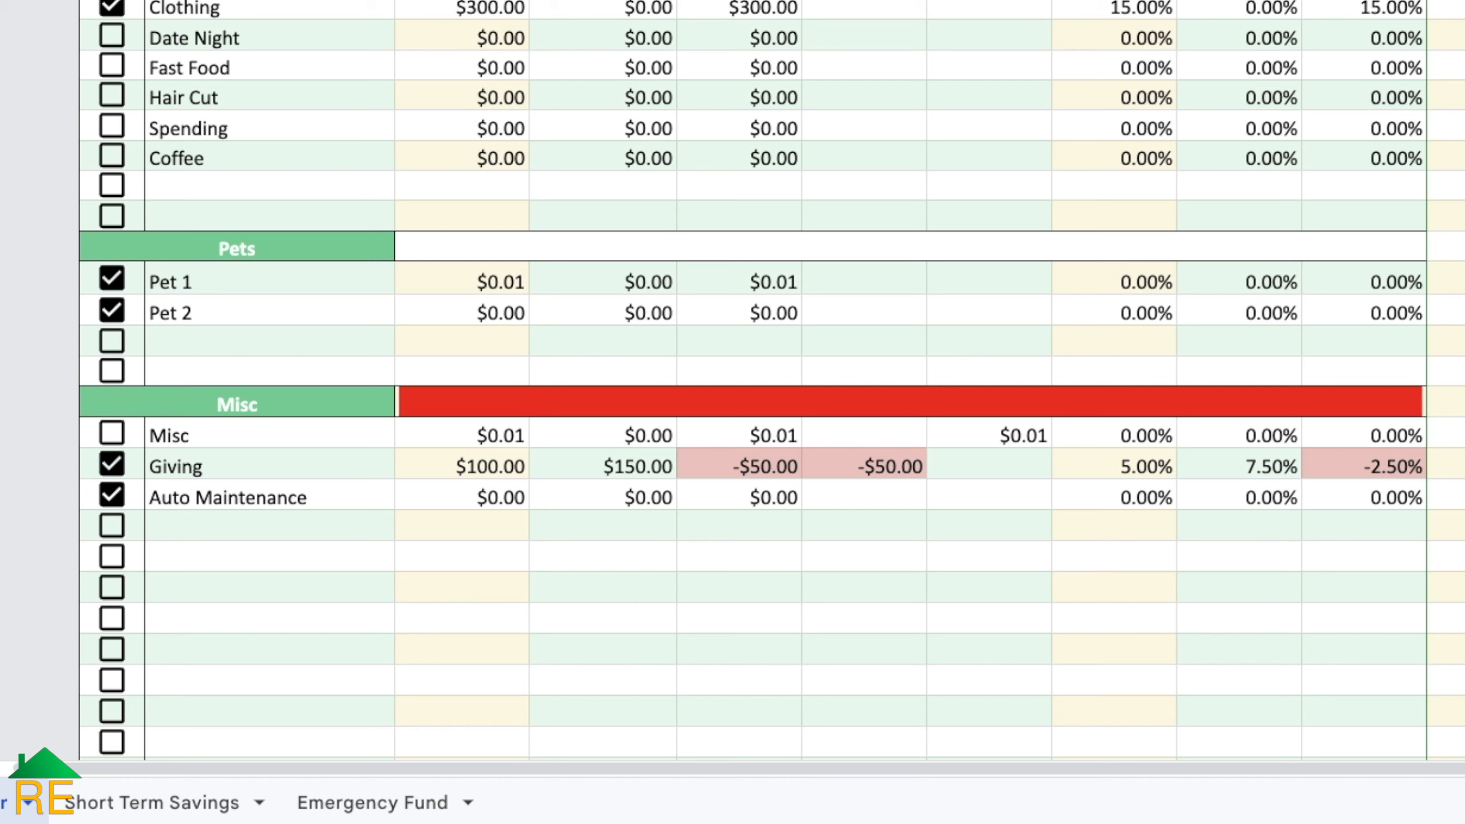
key(Return)
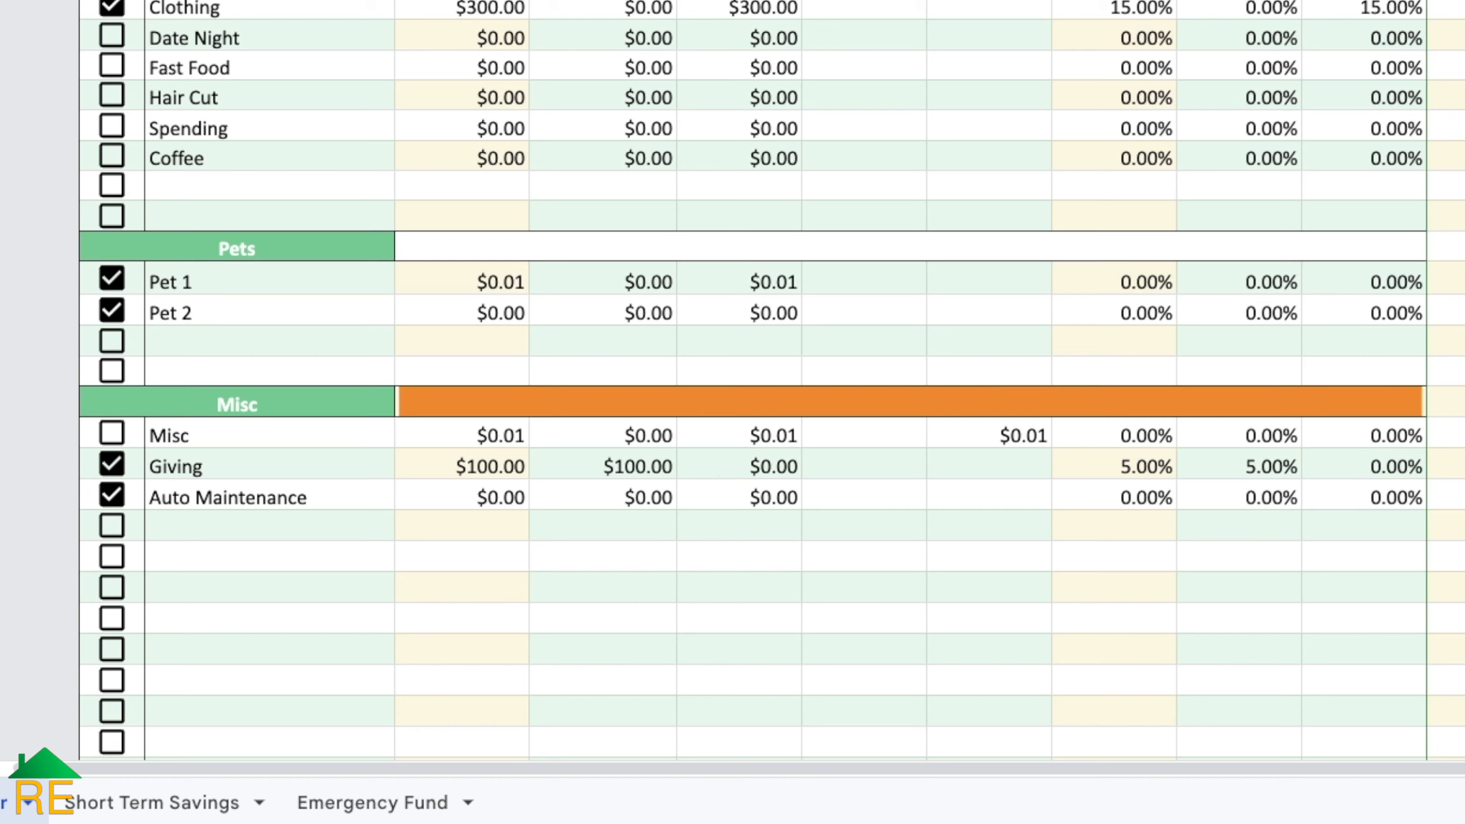
key(Return)
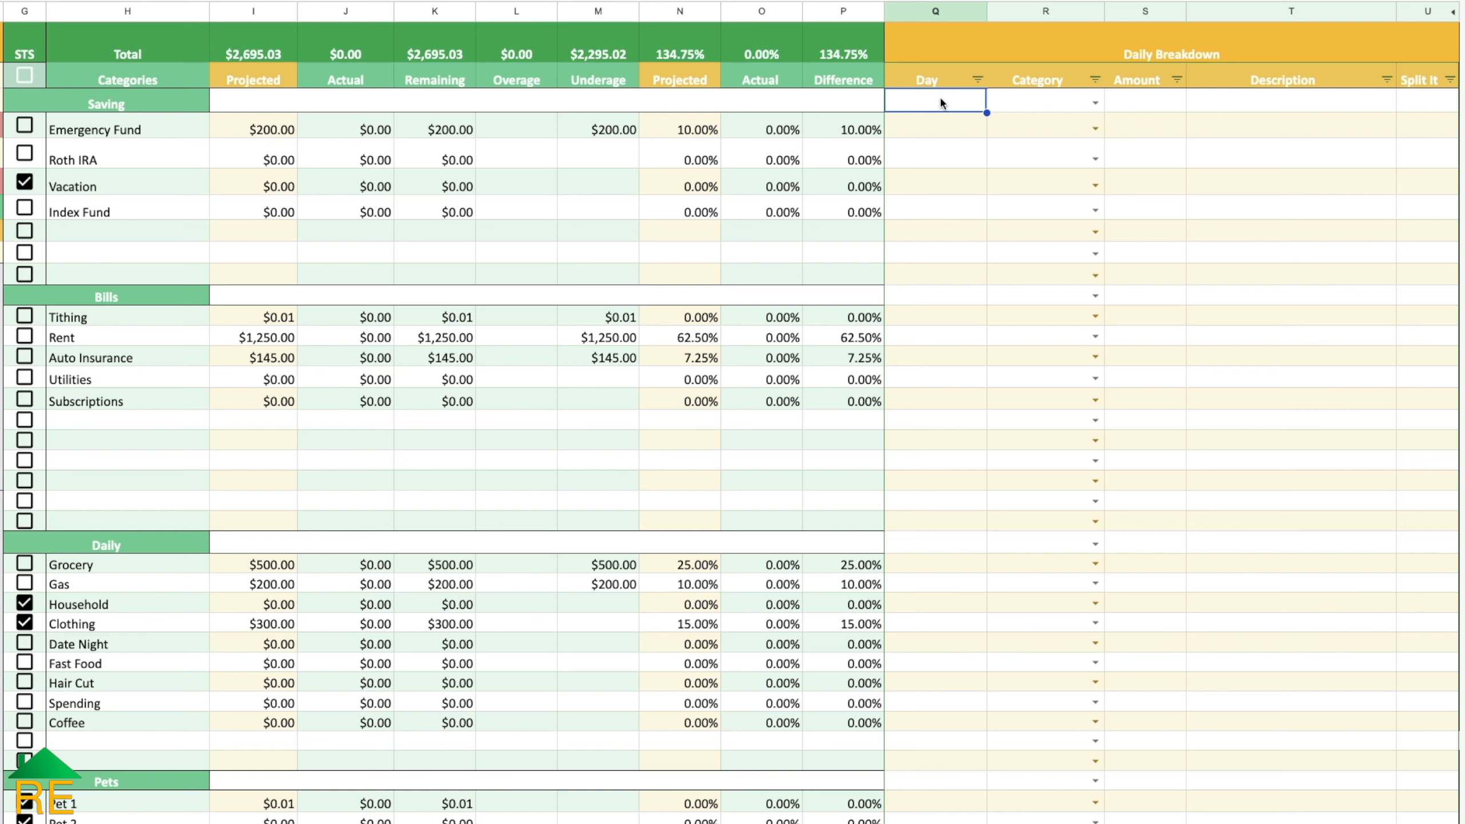
Step: Try choosing Grocery as the first transaction's category from the full list and by its initial letter, and clear it again
click(1029, 102)
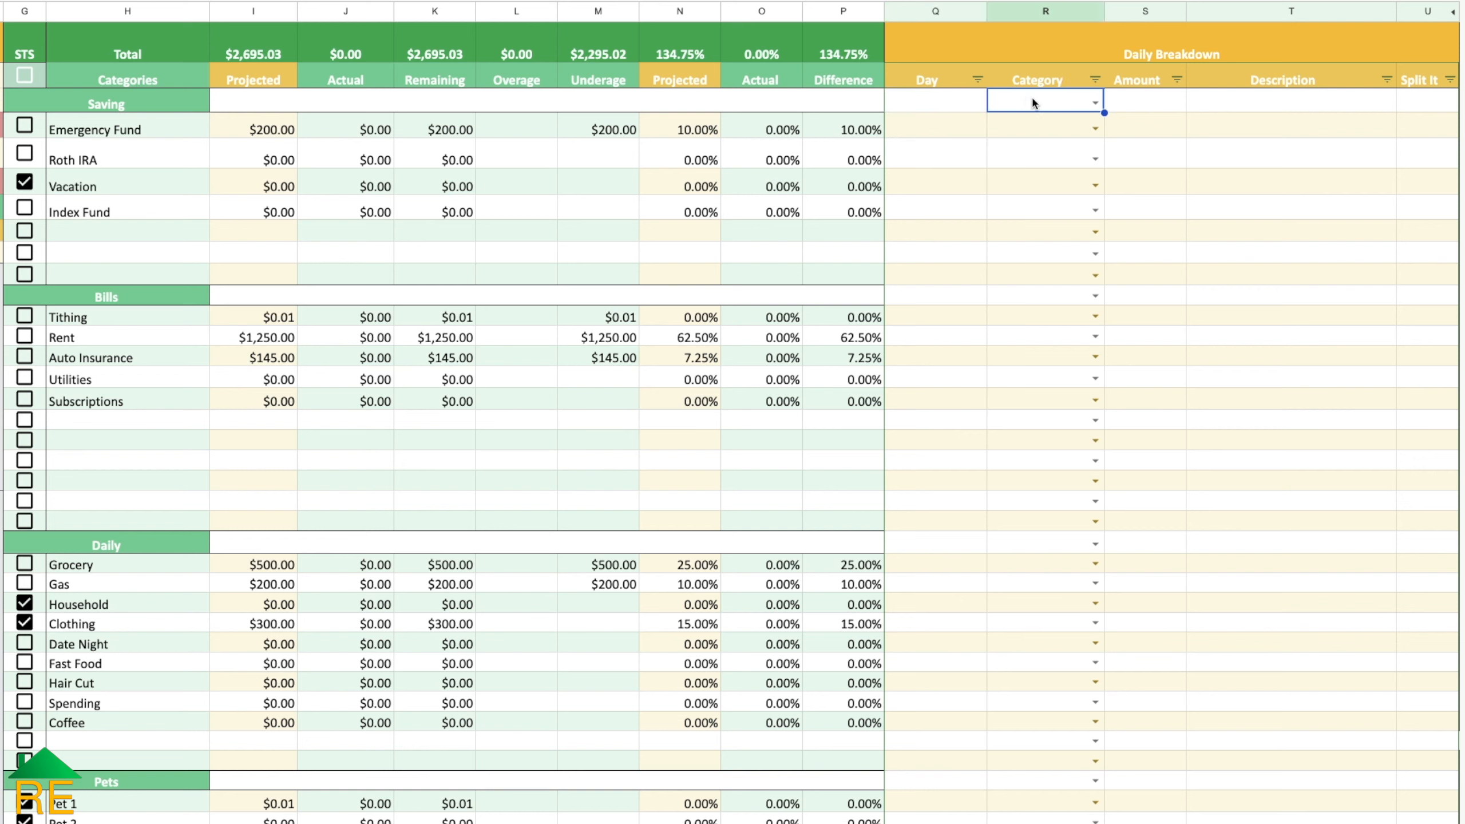
click(1094, 104)
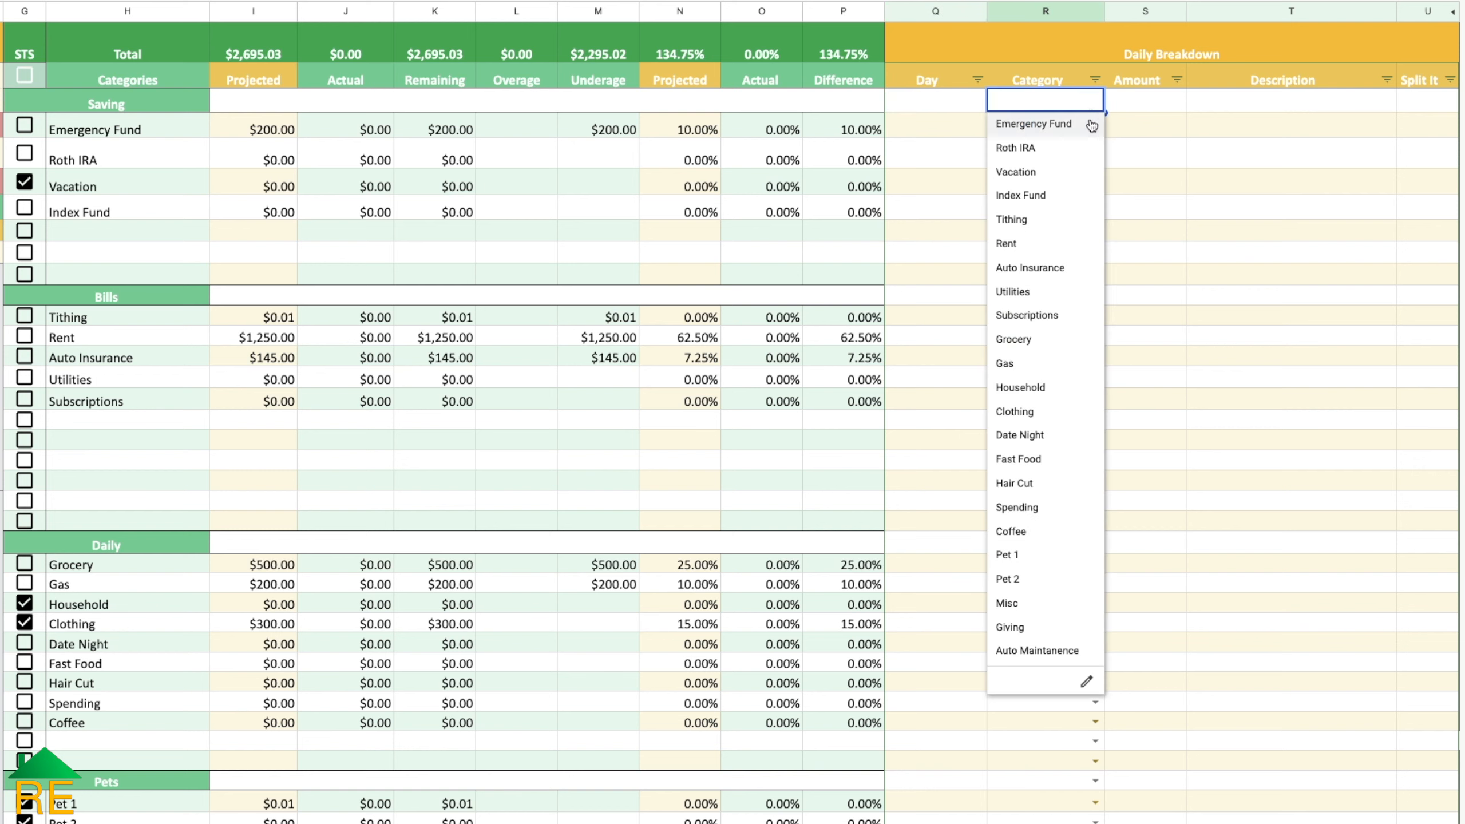
click(1074, 339)
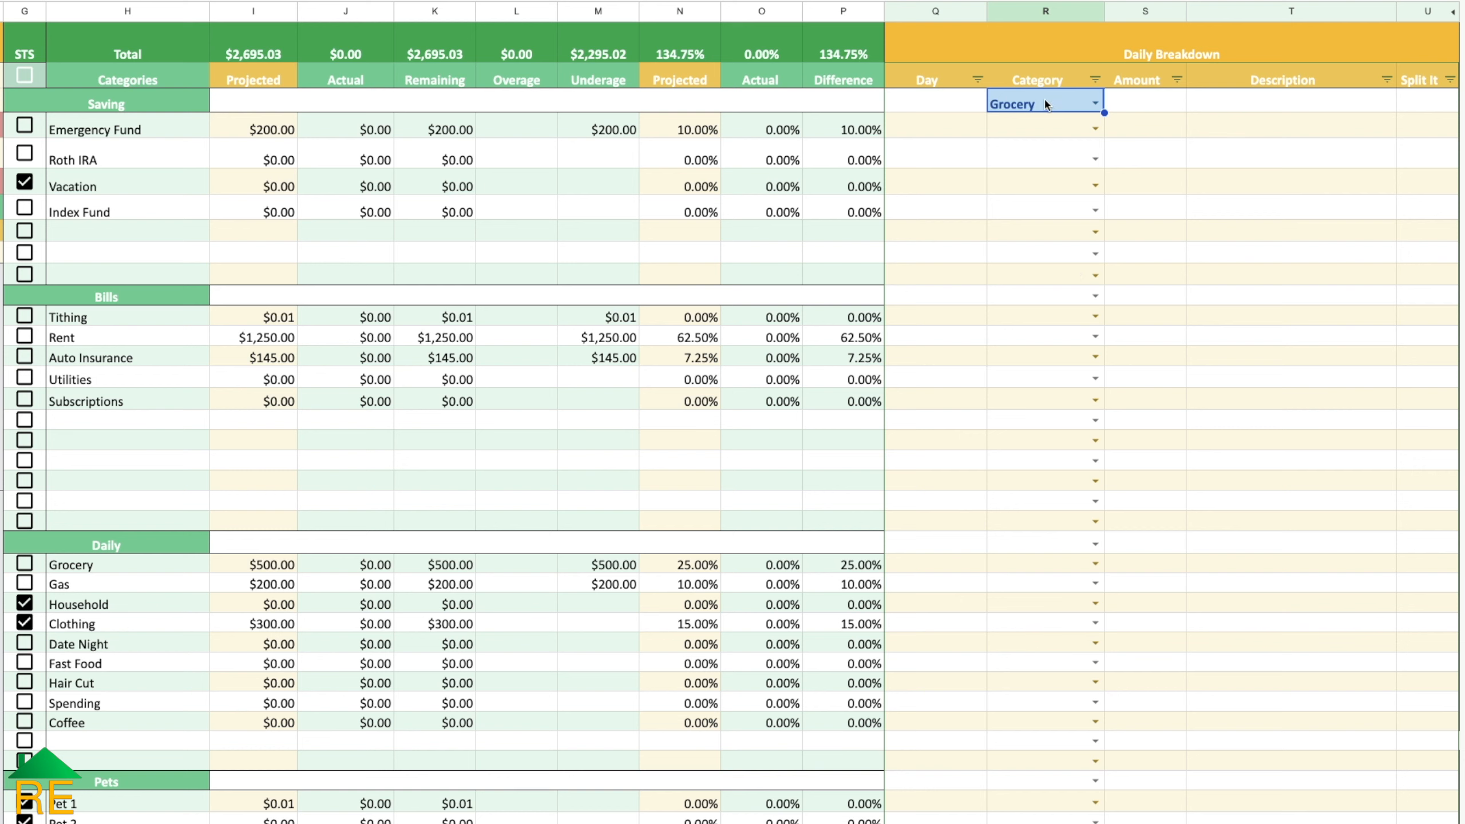
text(g)
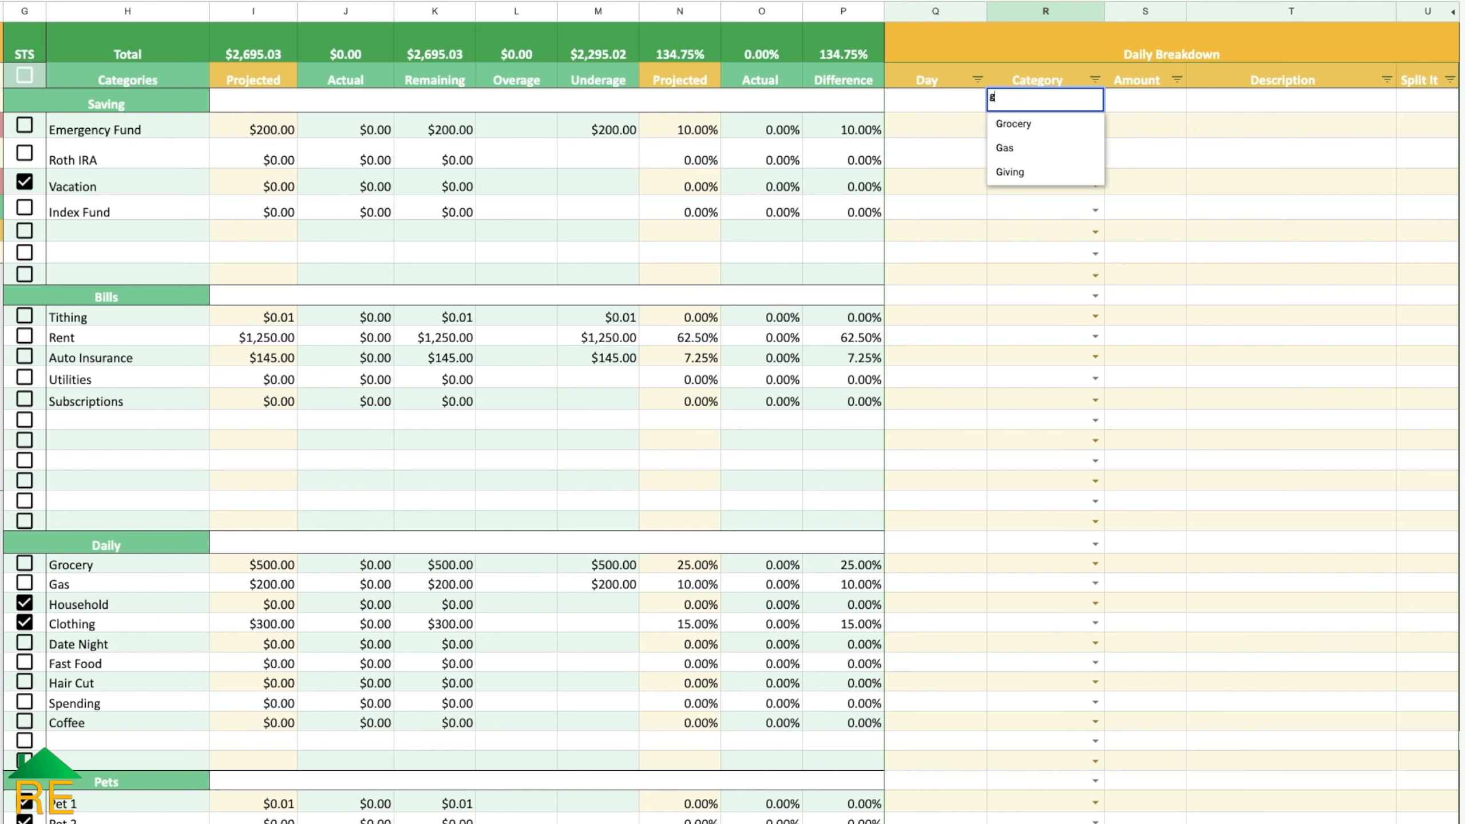
key(Down)
key(Return)
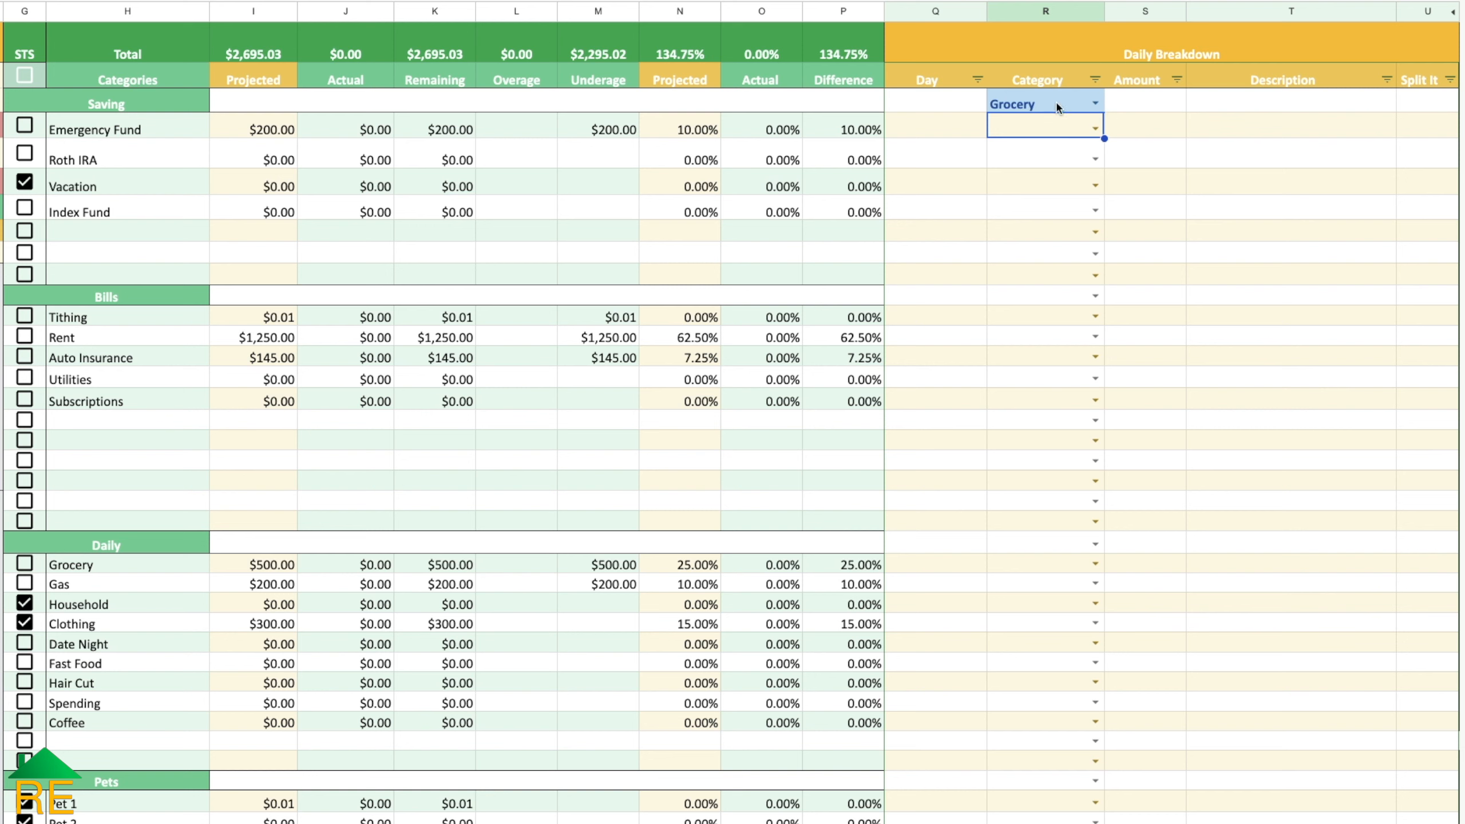
key(Delete)
click(1129, 103)
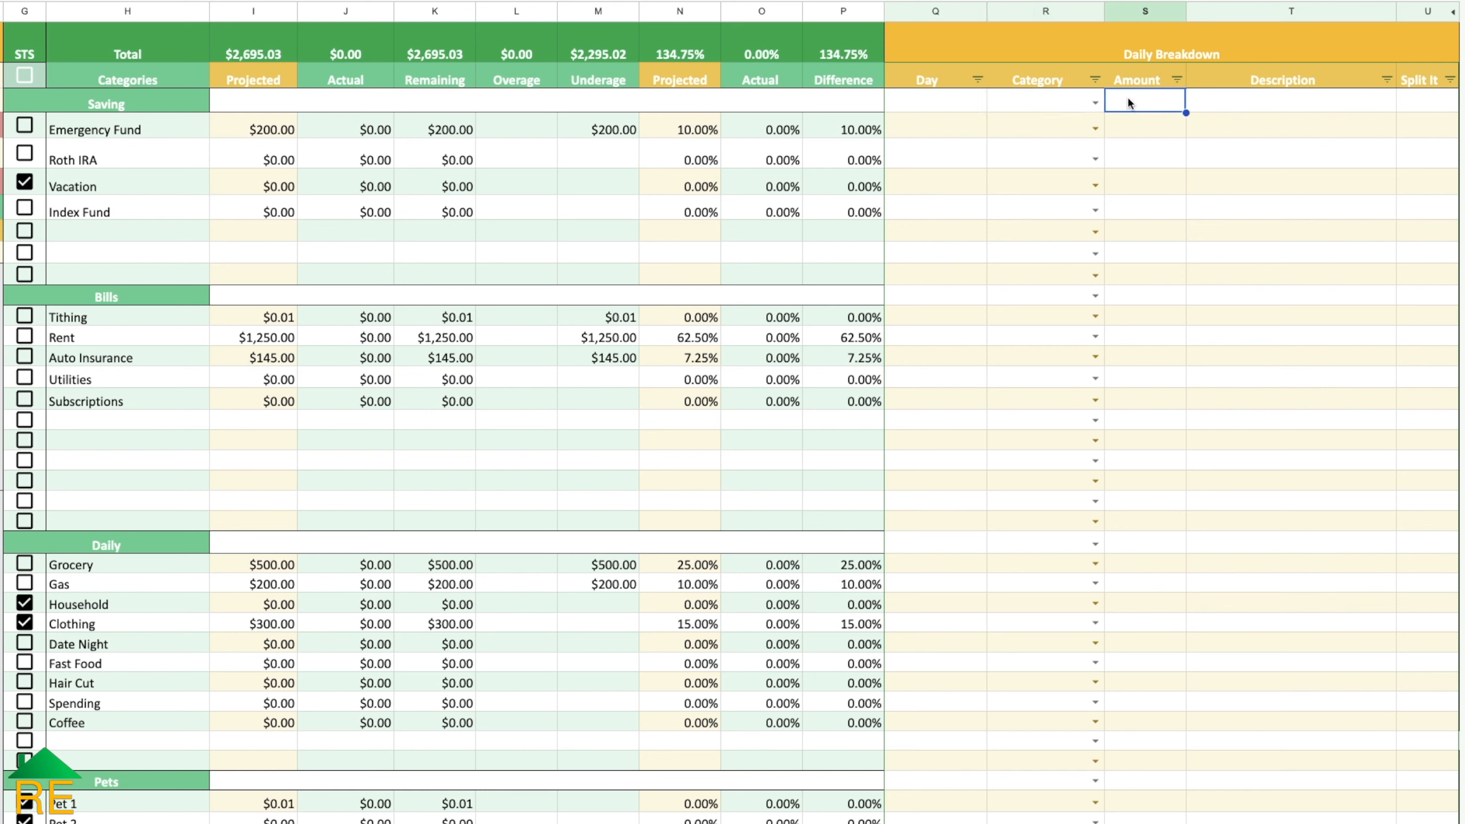
click(1228, 100)
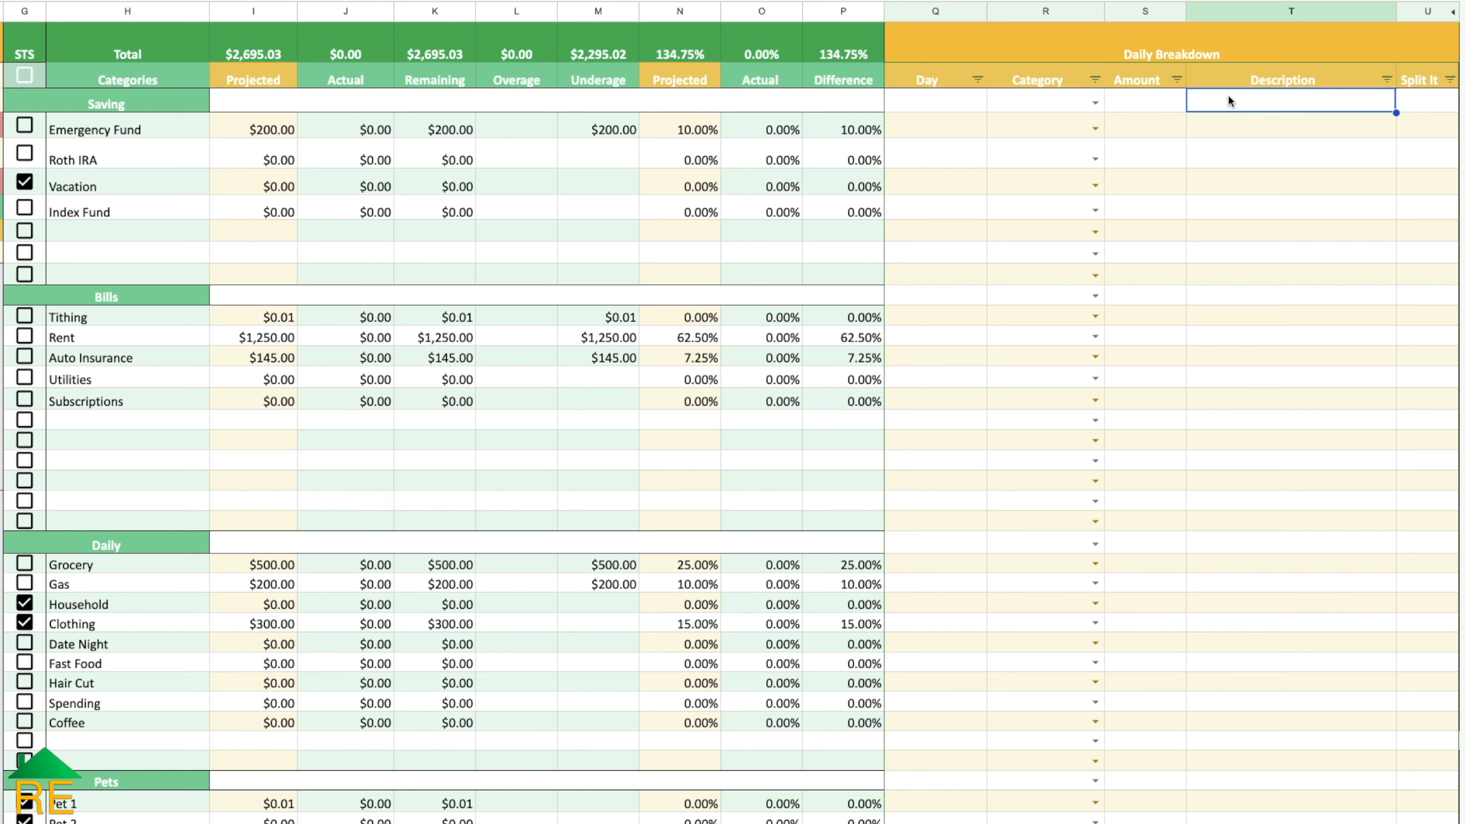
Step: Date the first Daily Breakdown transaction 1/1/2023 and categorize it as Grocery
click(958, 102)
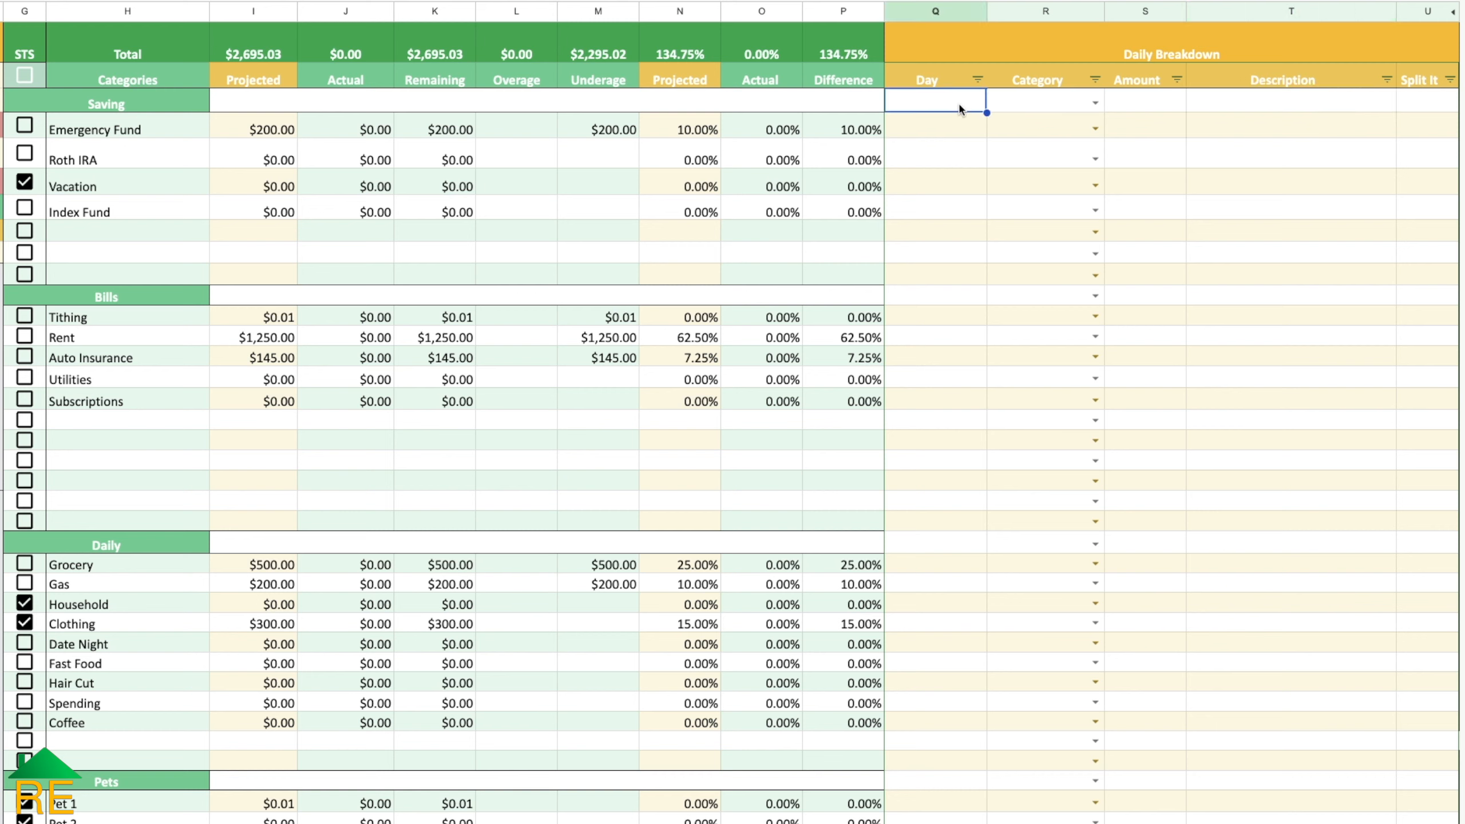
text(1/1/2023)
key(Return)
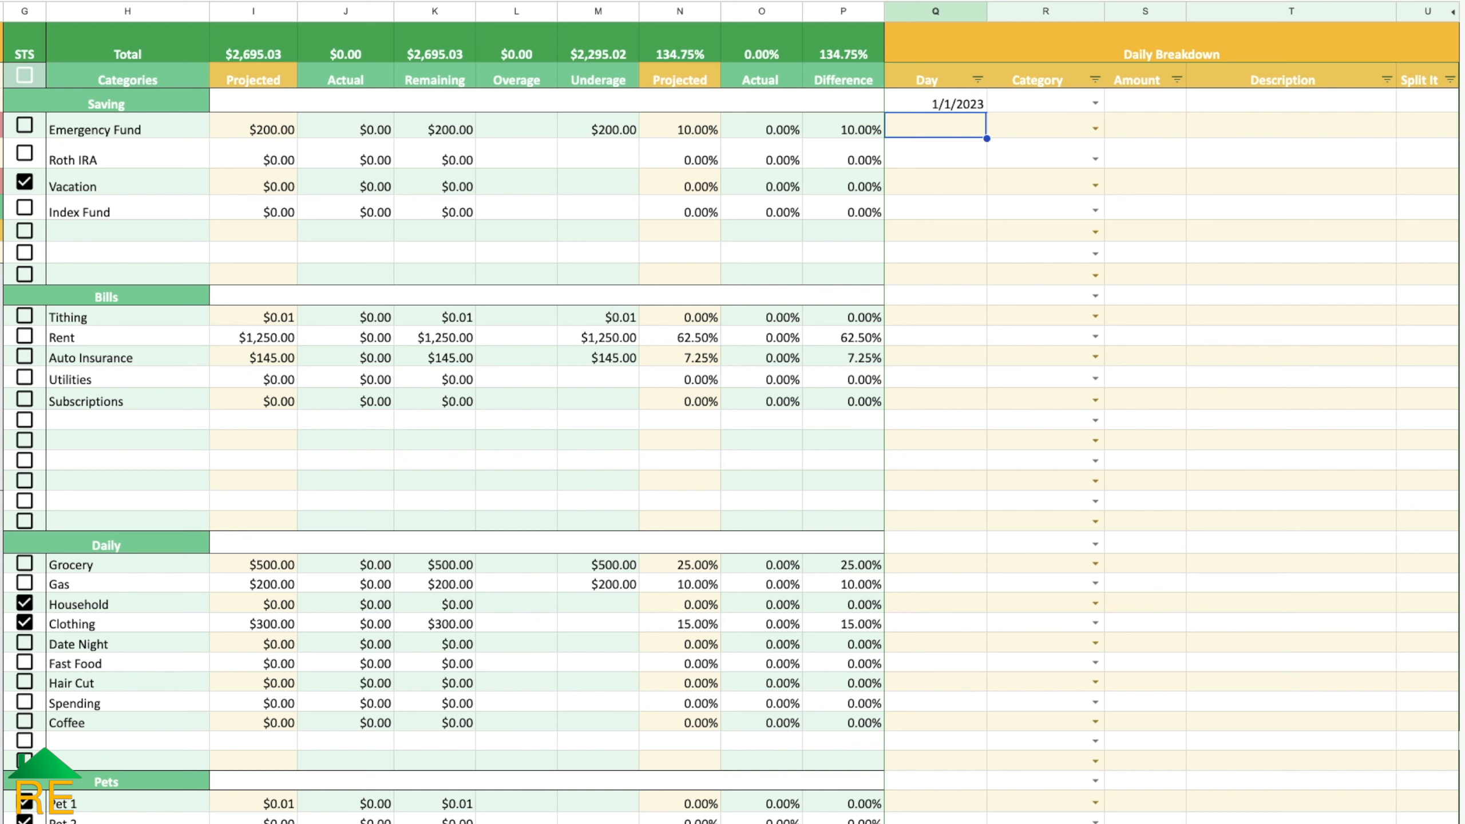
click(1014, 109)
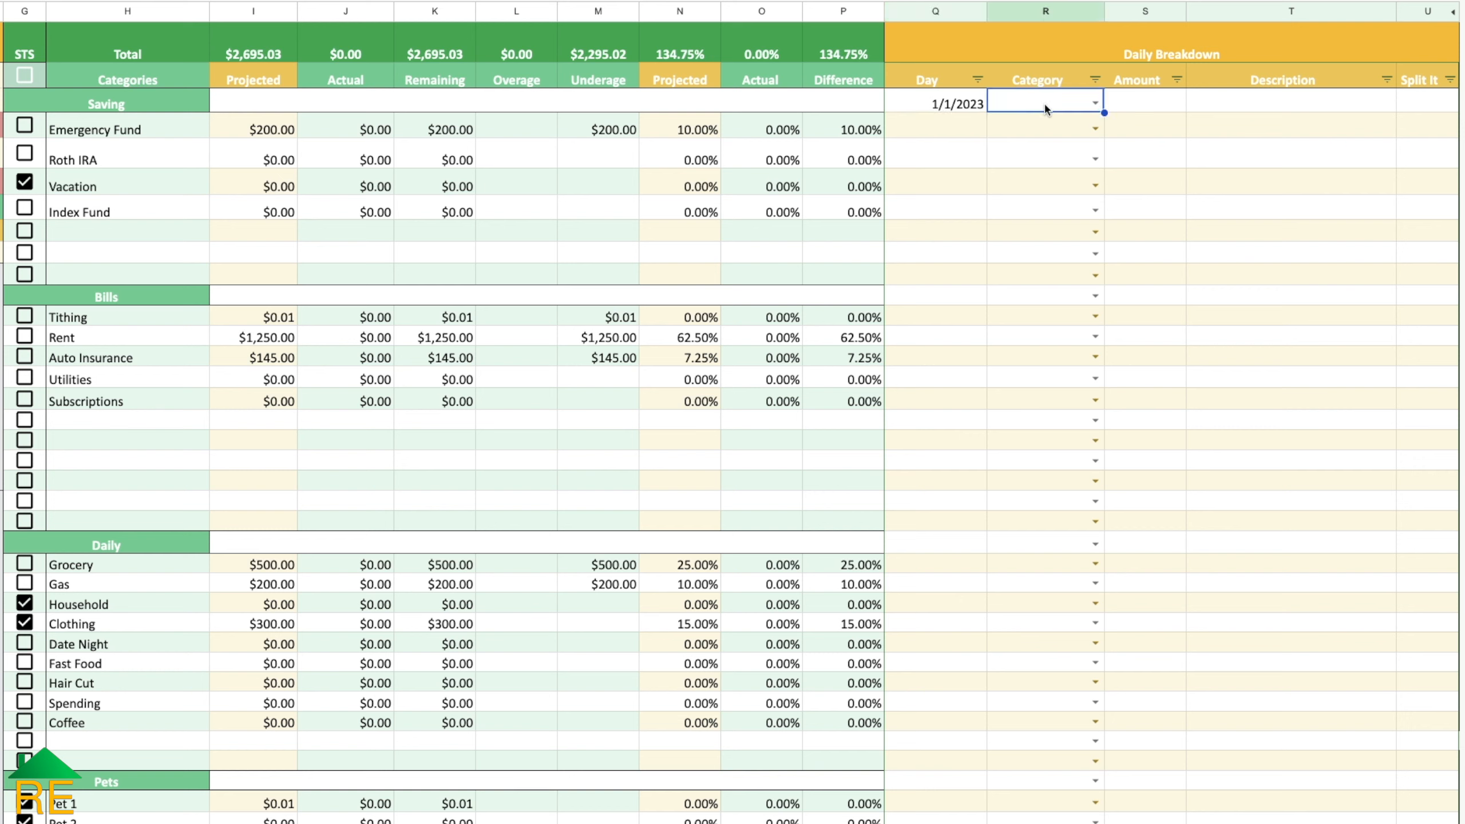
text(gr)
key(Return)
key(Tab)
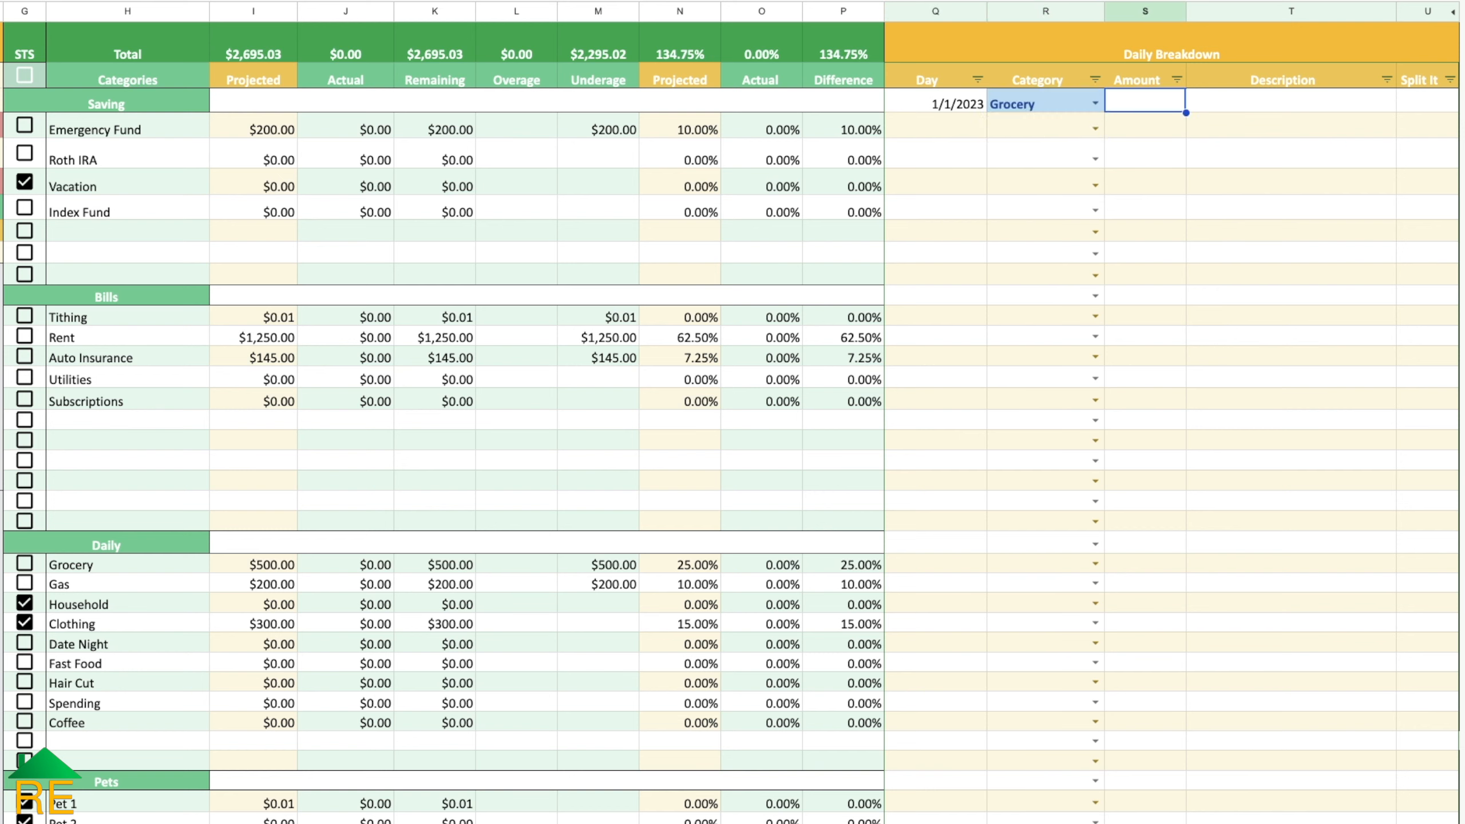
Step: Give the first Grocery transaction an amount of 100 and the description Walmart
text(100)
key(Return)
key(Up)
key(Right)
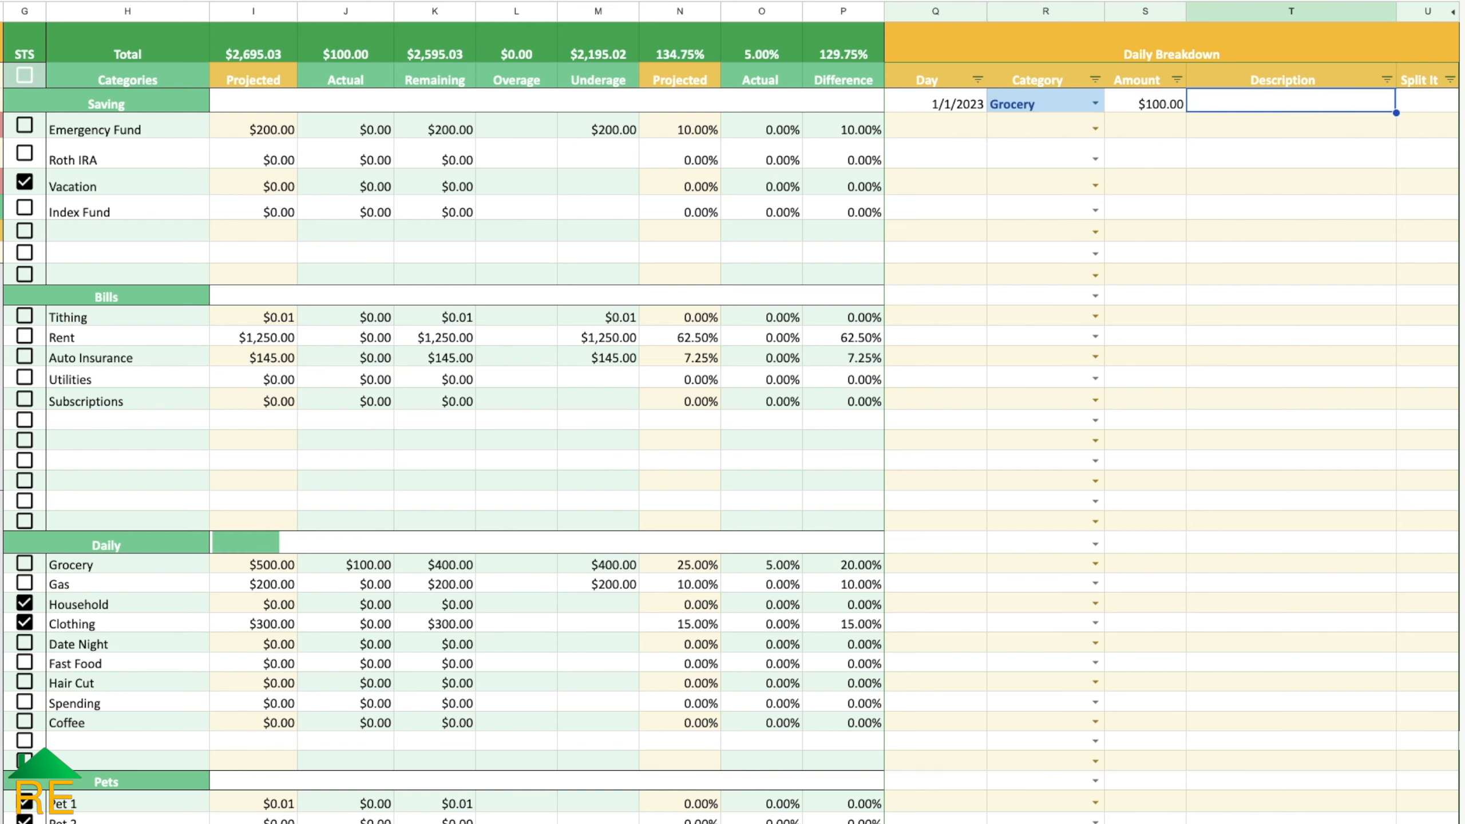
text(Walmart)
key(Return)
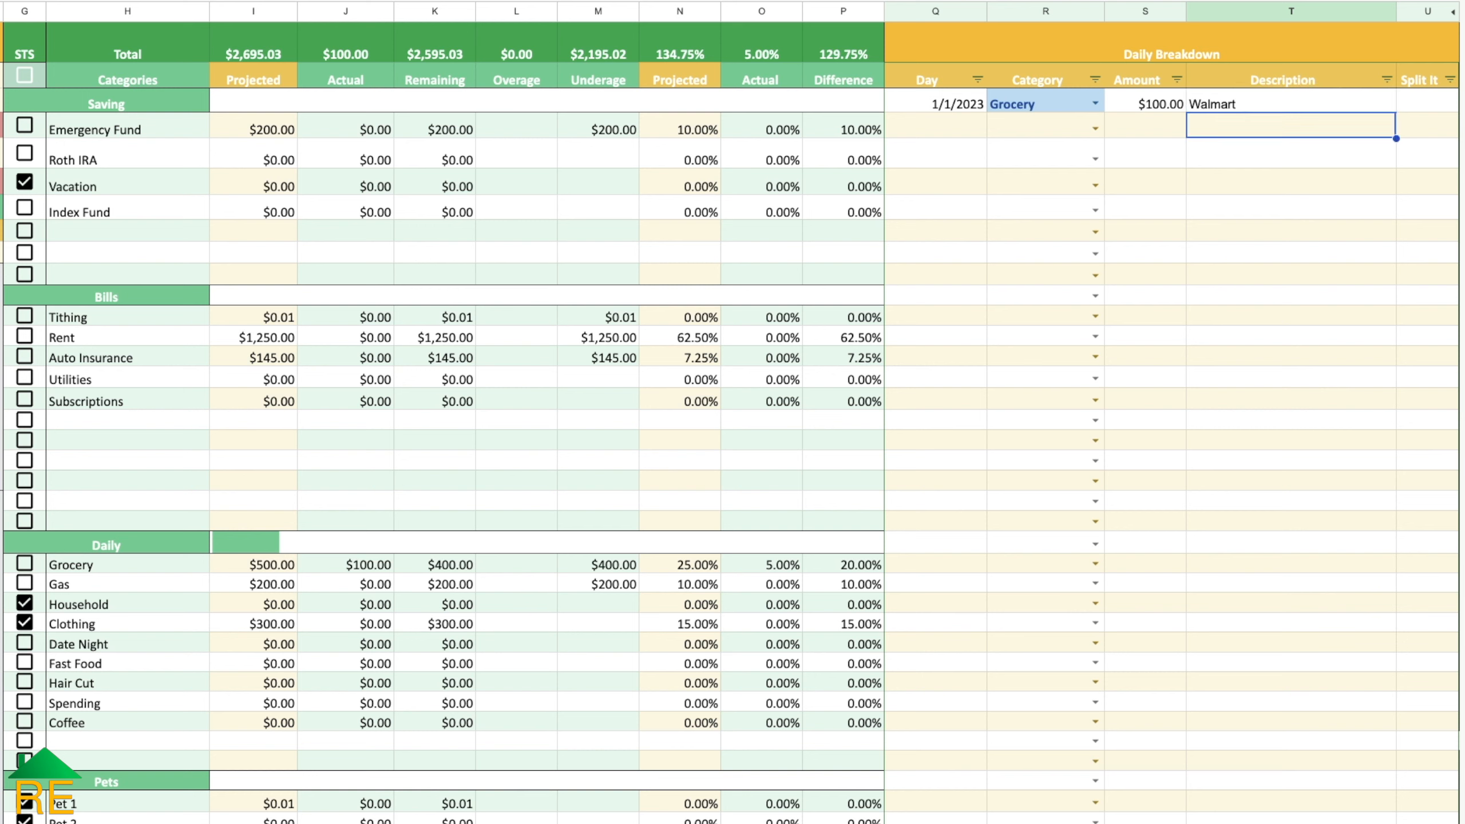
Step: Date the second Daily Breakdown transaction 1/1/2023 and categorize it as Grocery
click(950, 122)
text(1/1)
key(Return)
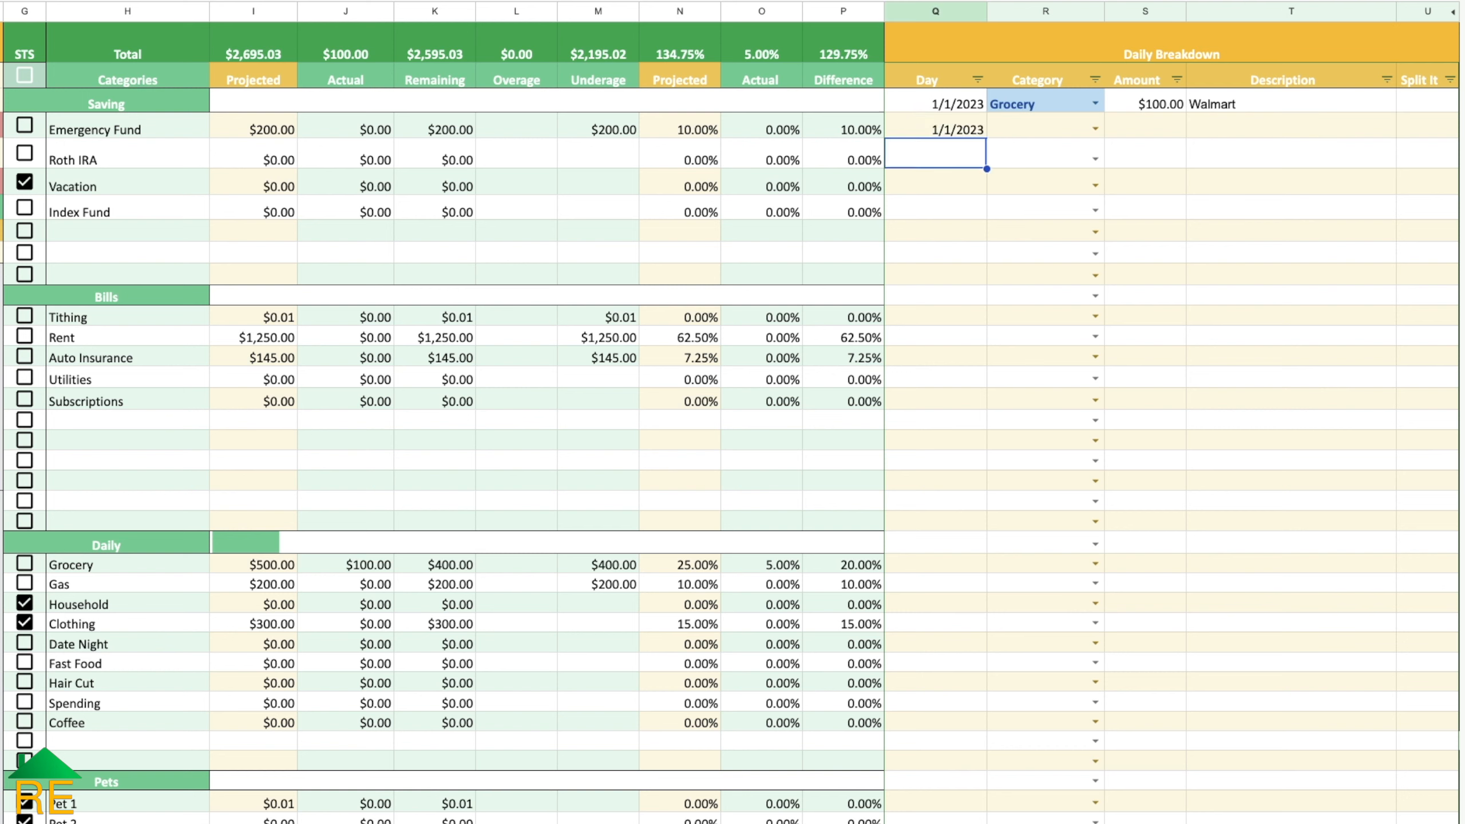
key(ctrl+z)
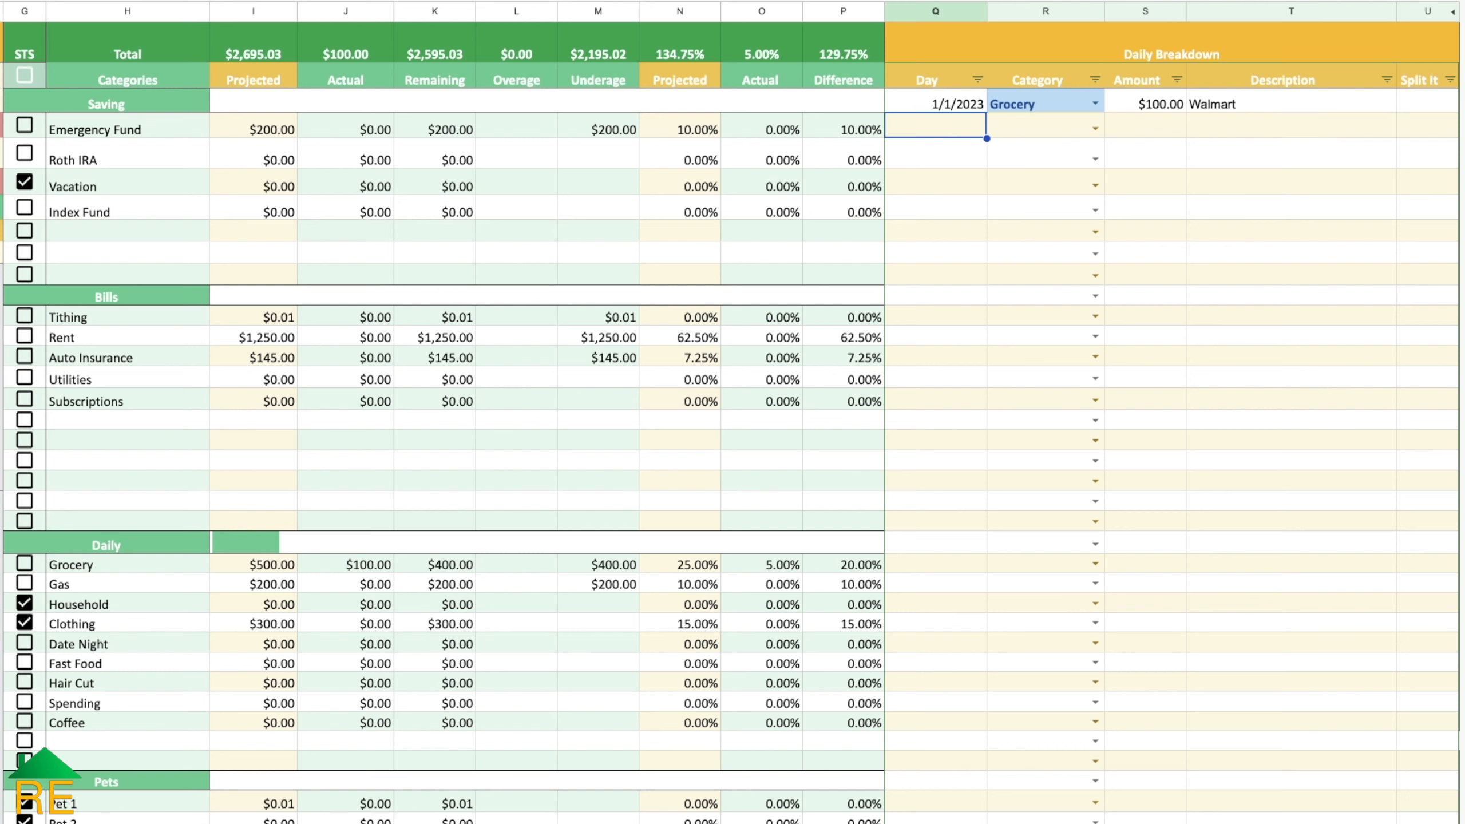
text(2)
key(BackSpace)
text(1/1)
key(Tab)
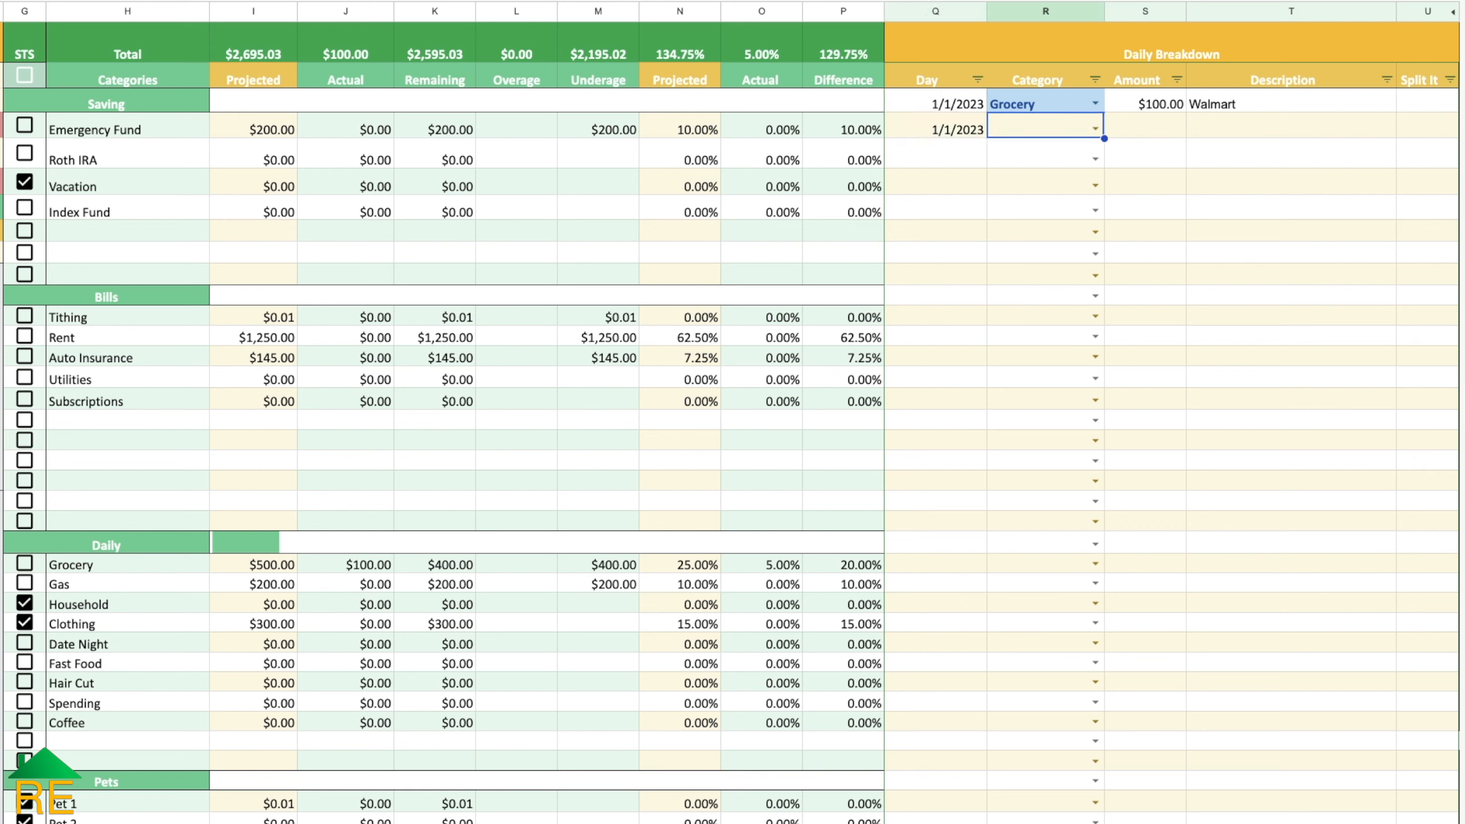
text(gr)
key(Tab)
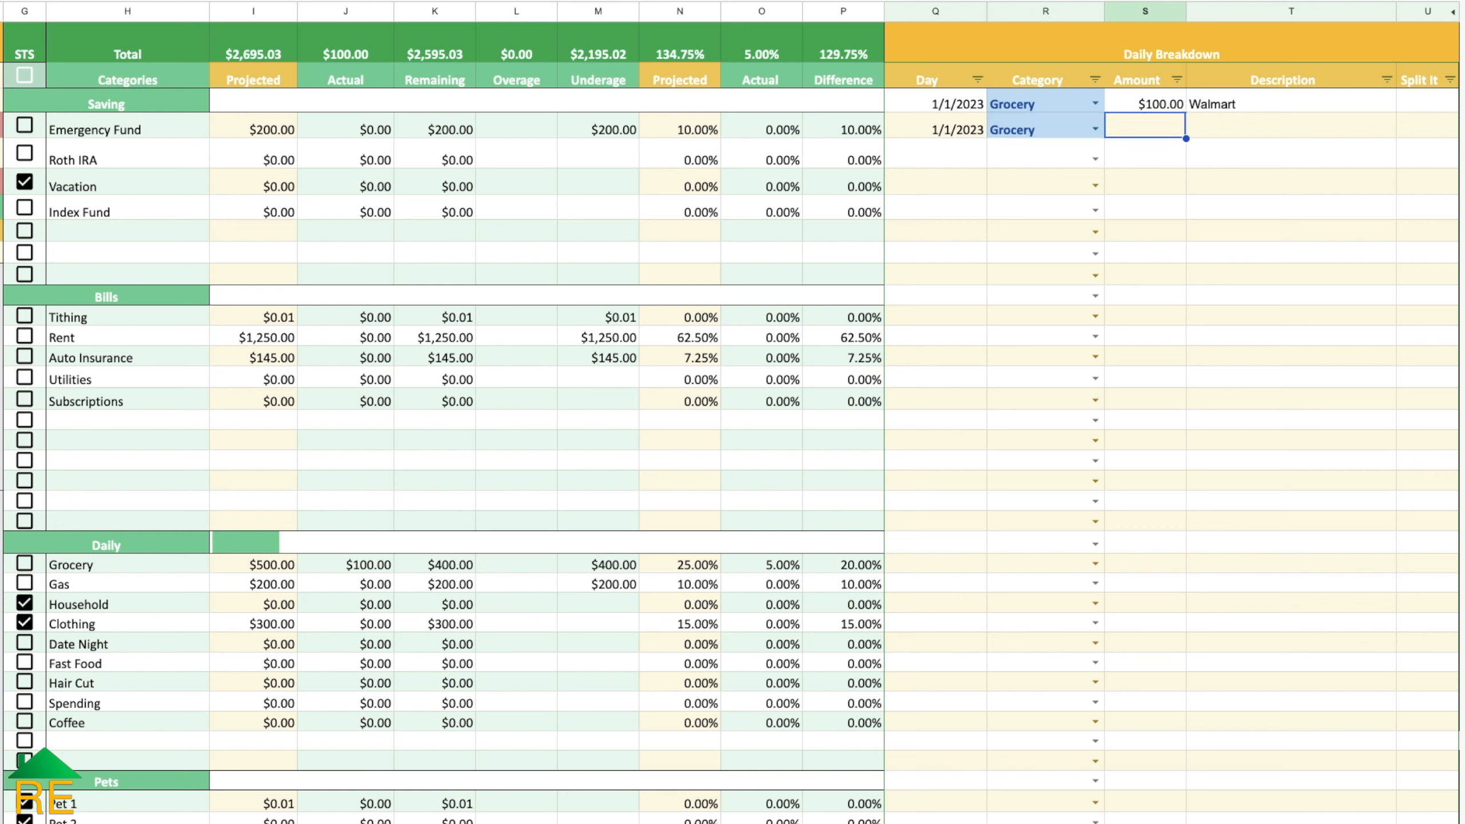
Step: Give the second Grocery transaction an amount of 100 and the description Walmart
text(00)
key(Tab)
text(Walmr)
text(rt)
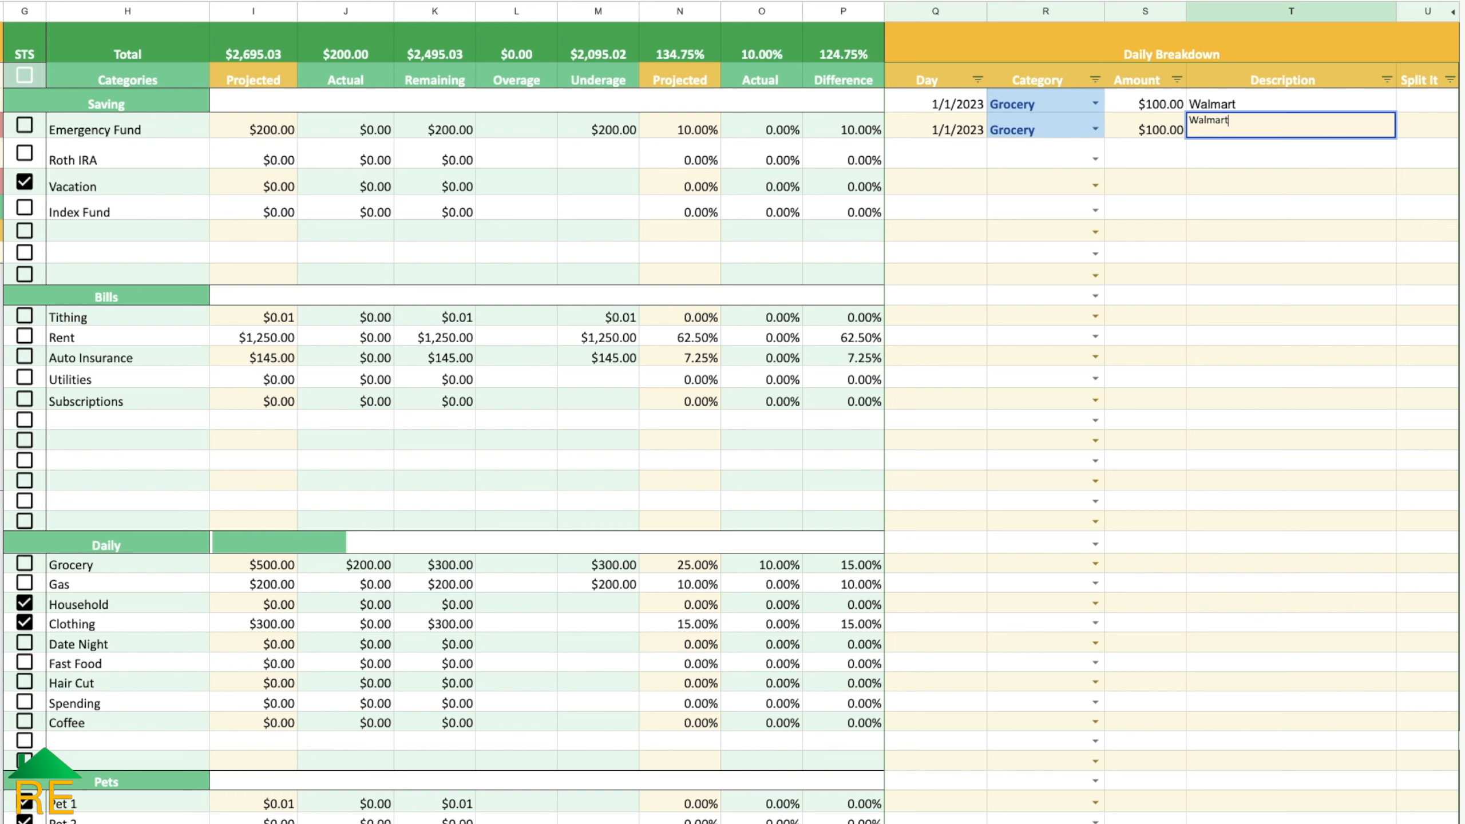
key(Return)
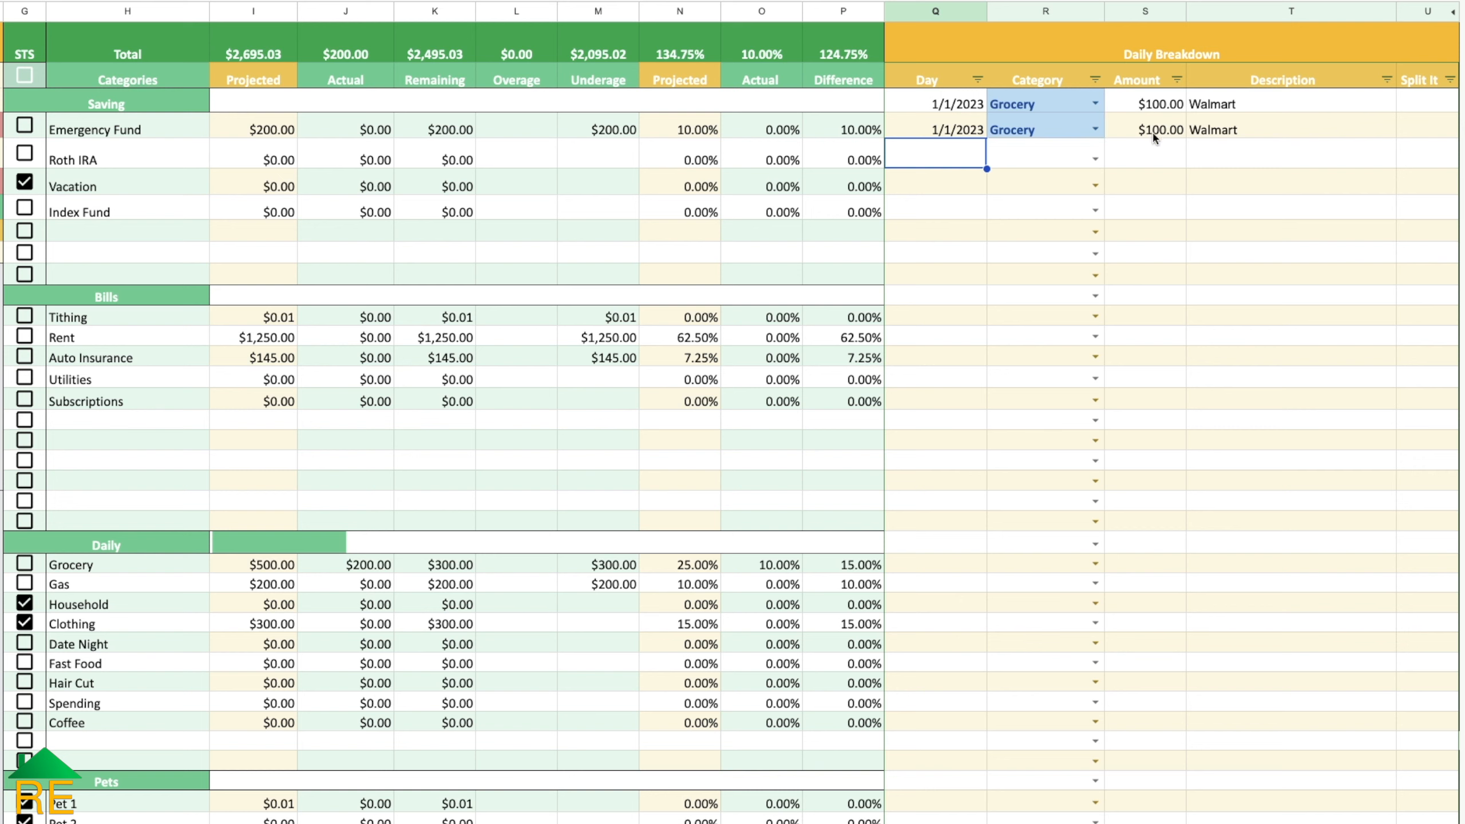
click(1432, 133)
Step: Clear the day, category, amount and description of both Walmart transactions
drag(951, 109, 1240, 136)
key(Delete)
click(954, 108)
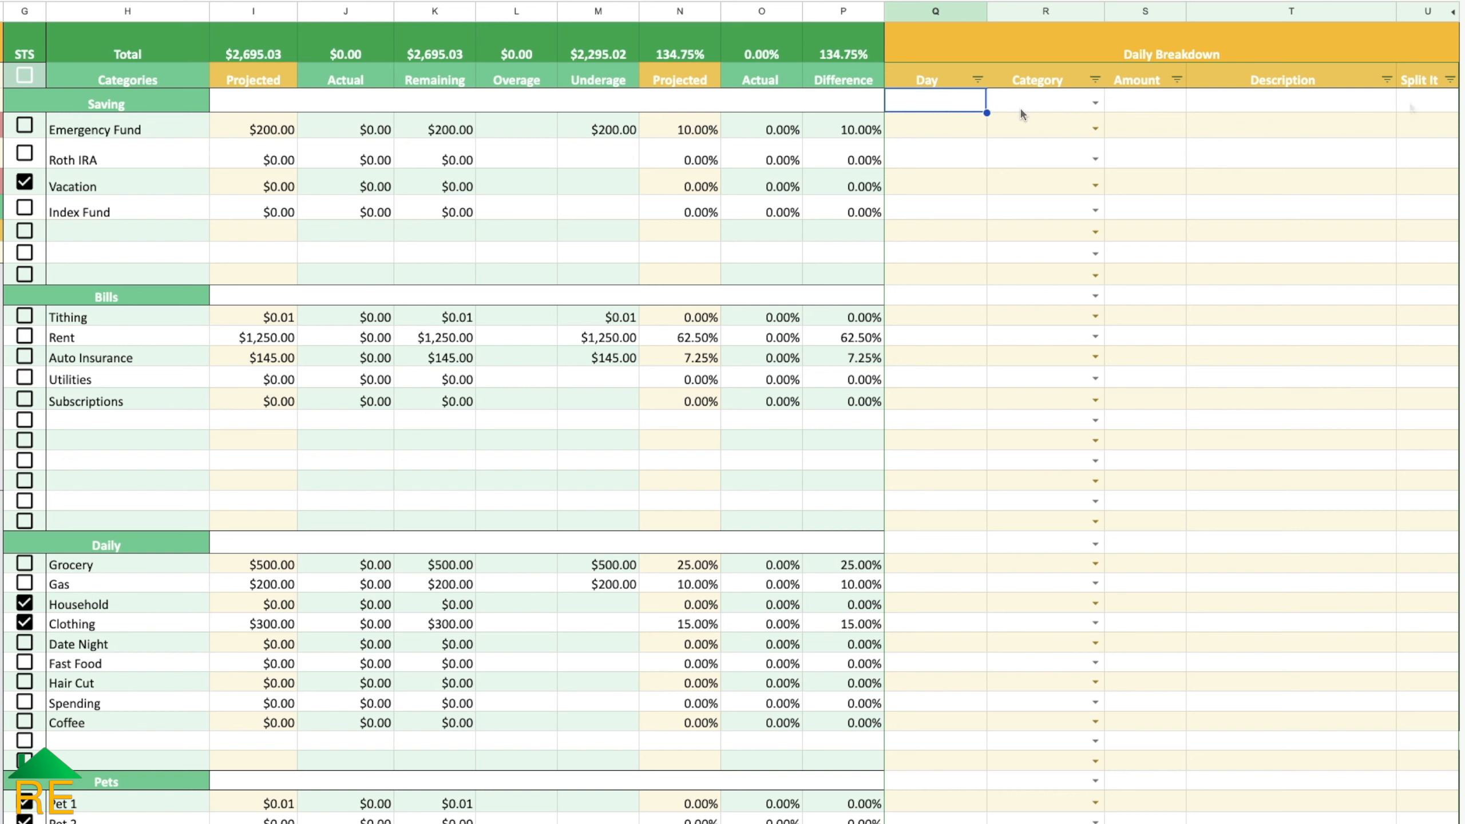
Step: Enter the full receipt total of 100 as the first transaction's Split It value
click(1409, 101)
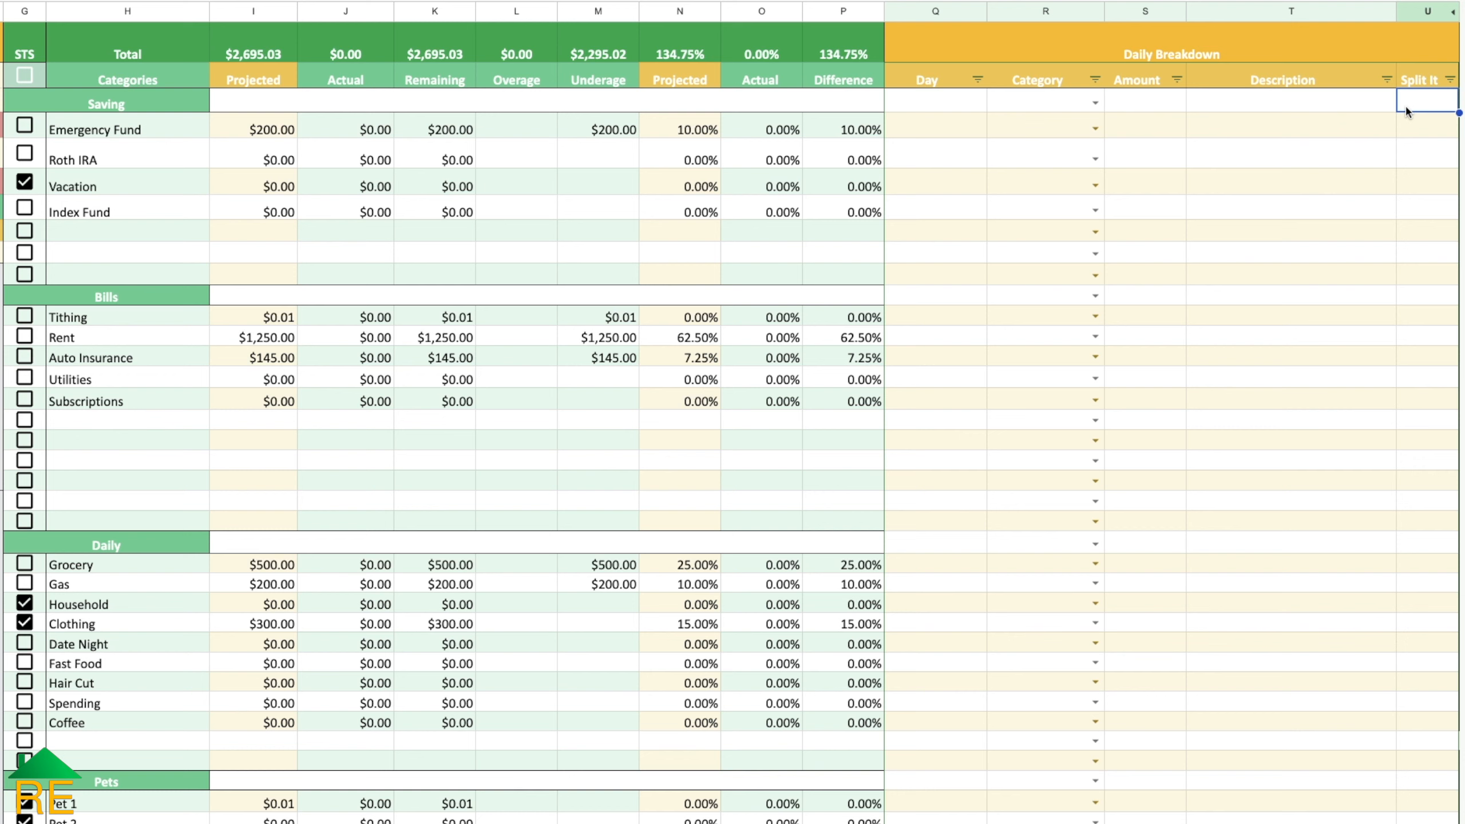
text(100)
key(Return)
Step: Categorize the first transaction row as Household and the second as Grocery
click(1076, 104)
text(ho)
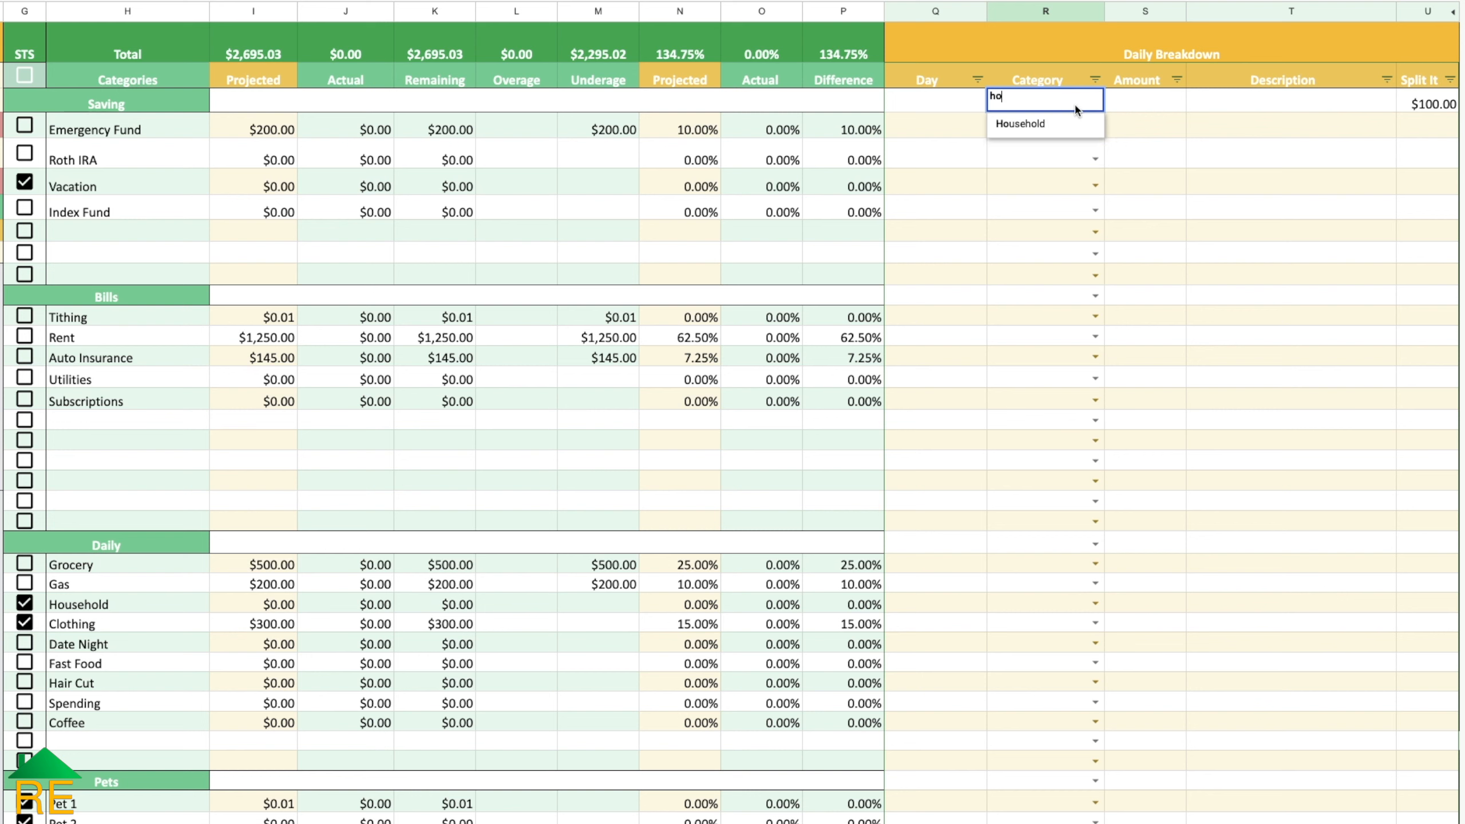
click(1070, 123)
text(gr)
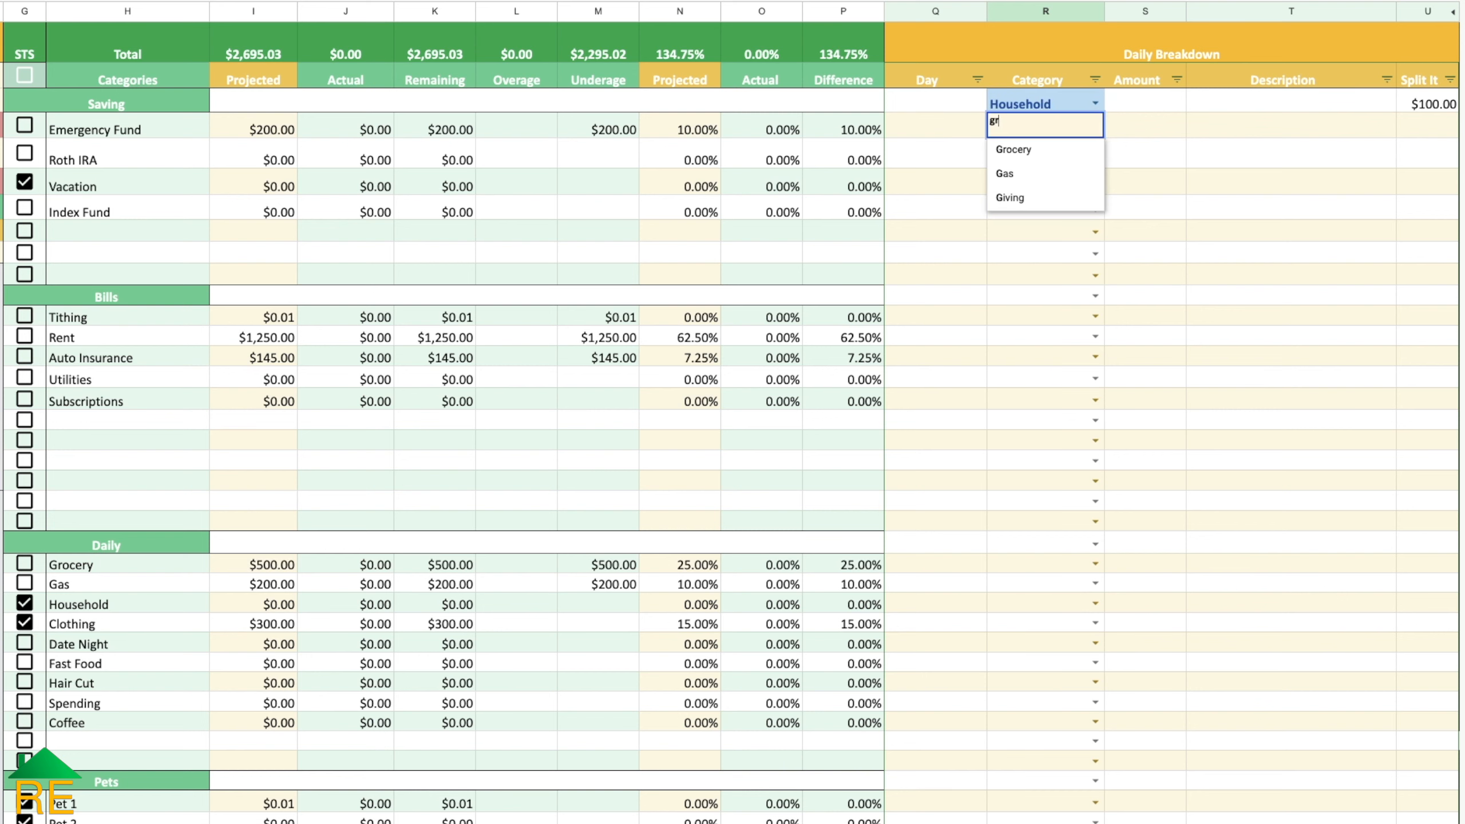
click(1070, 149)
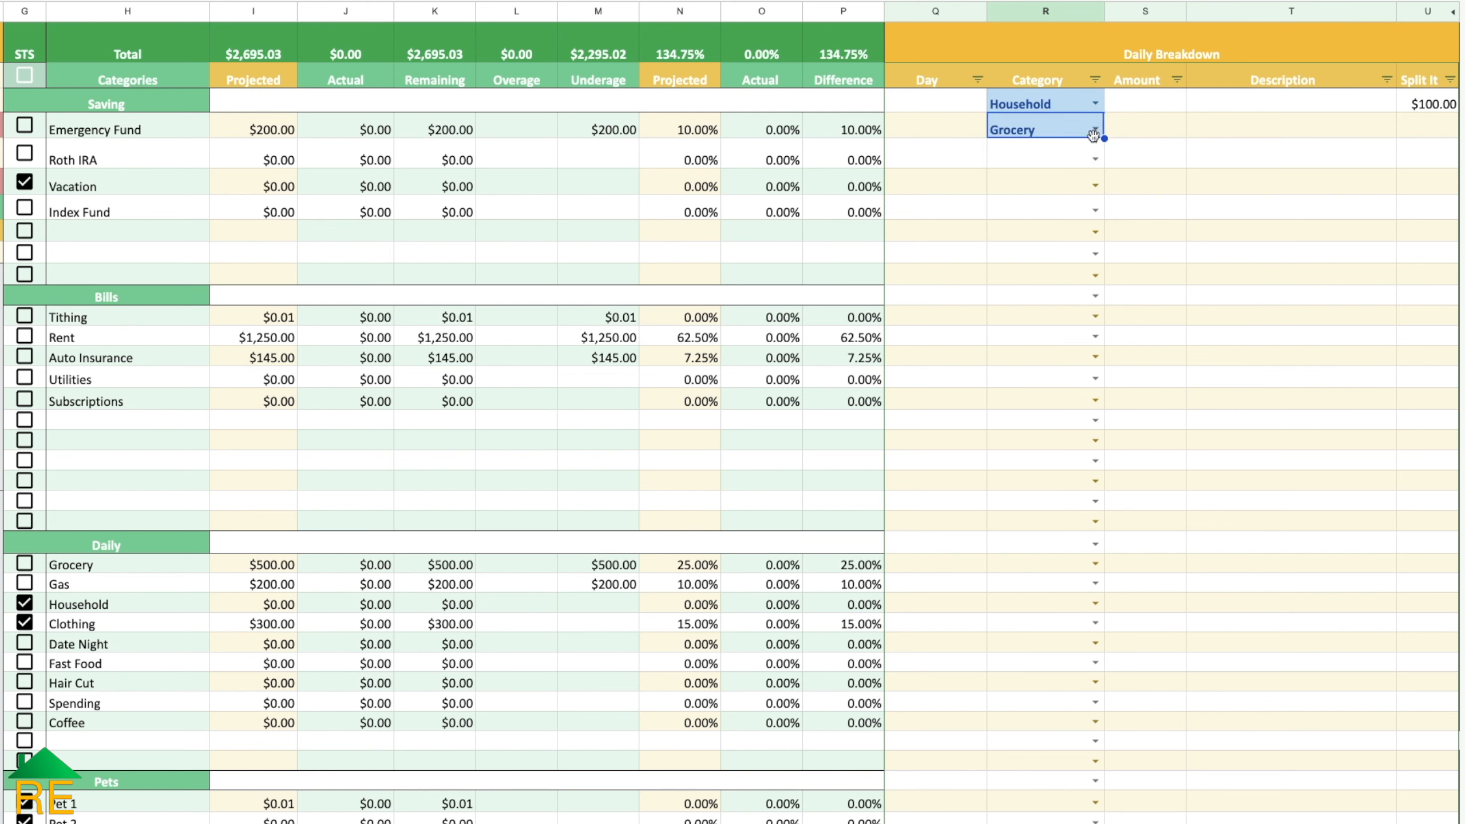
Step: Split the receipt by setting the Household amount to 10 and the Grocery amount to 90
click(1134, 105)
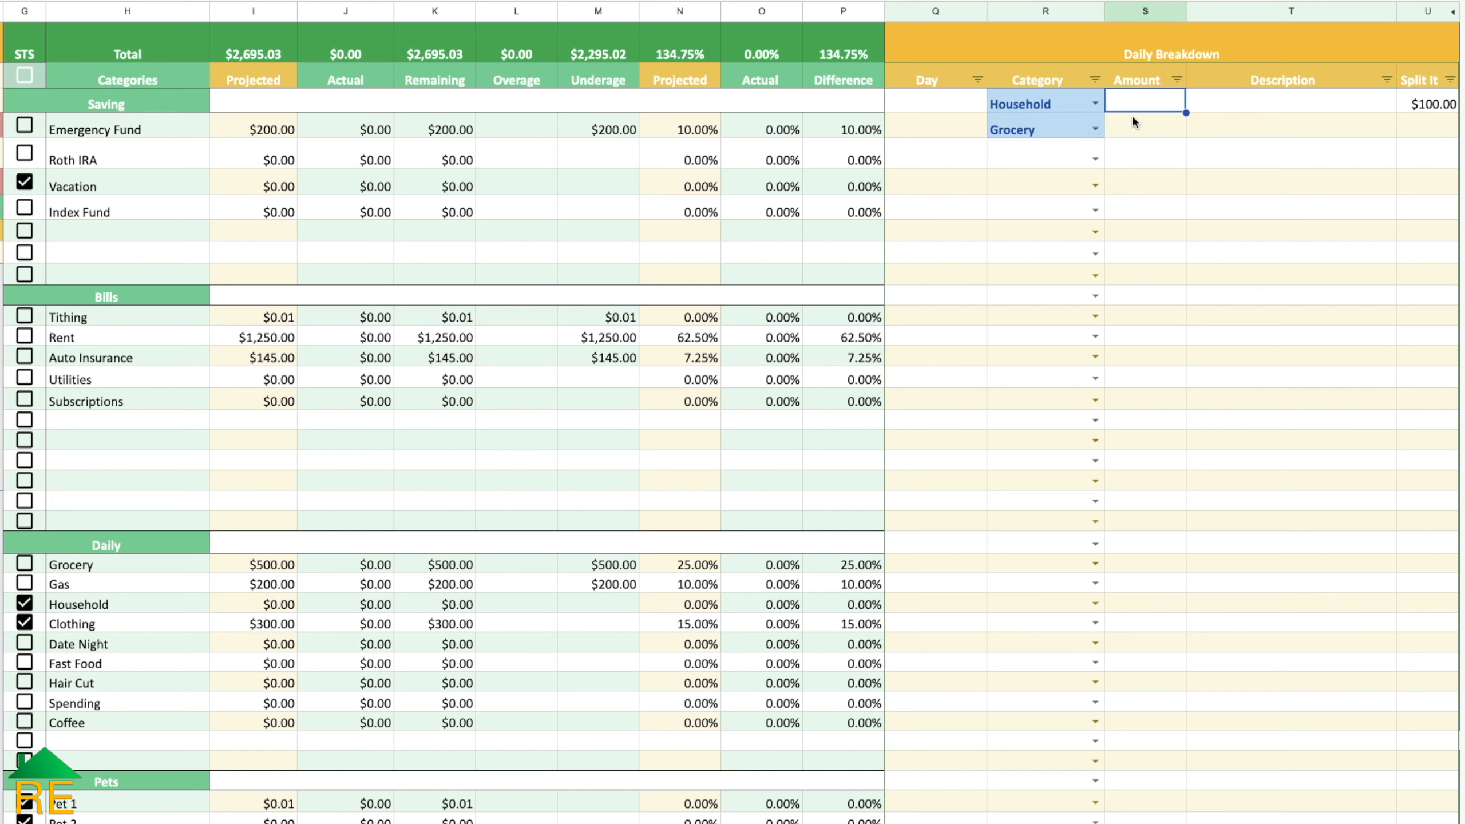
text(10)
key(Return)
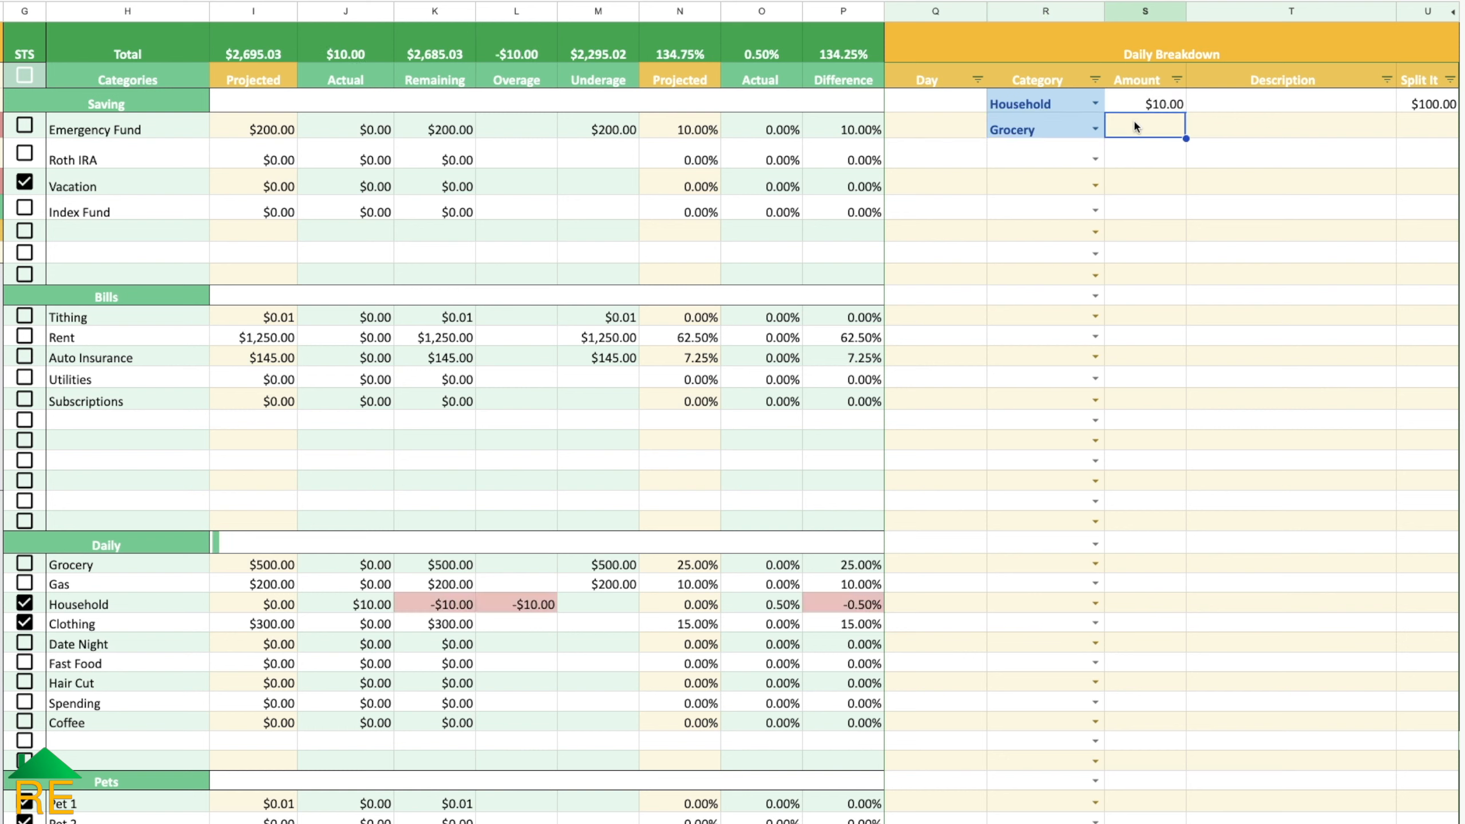
text(90)
key(Return)
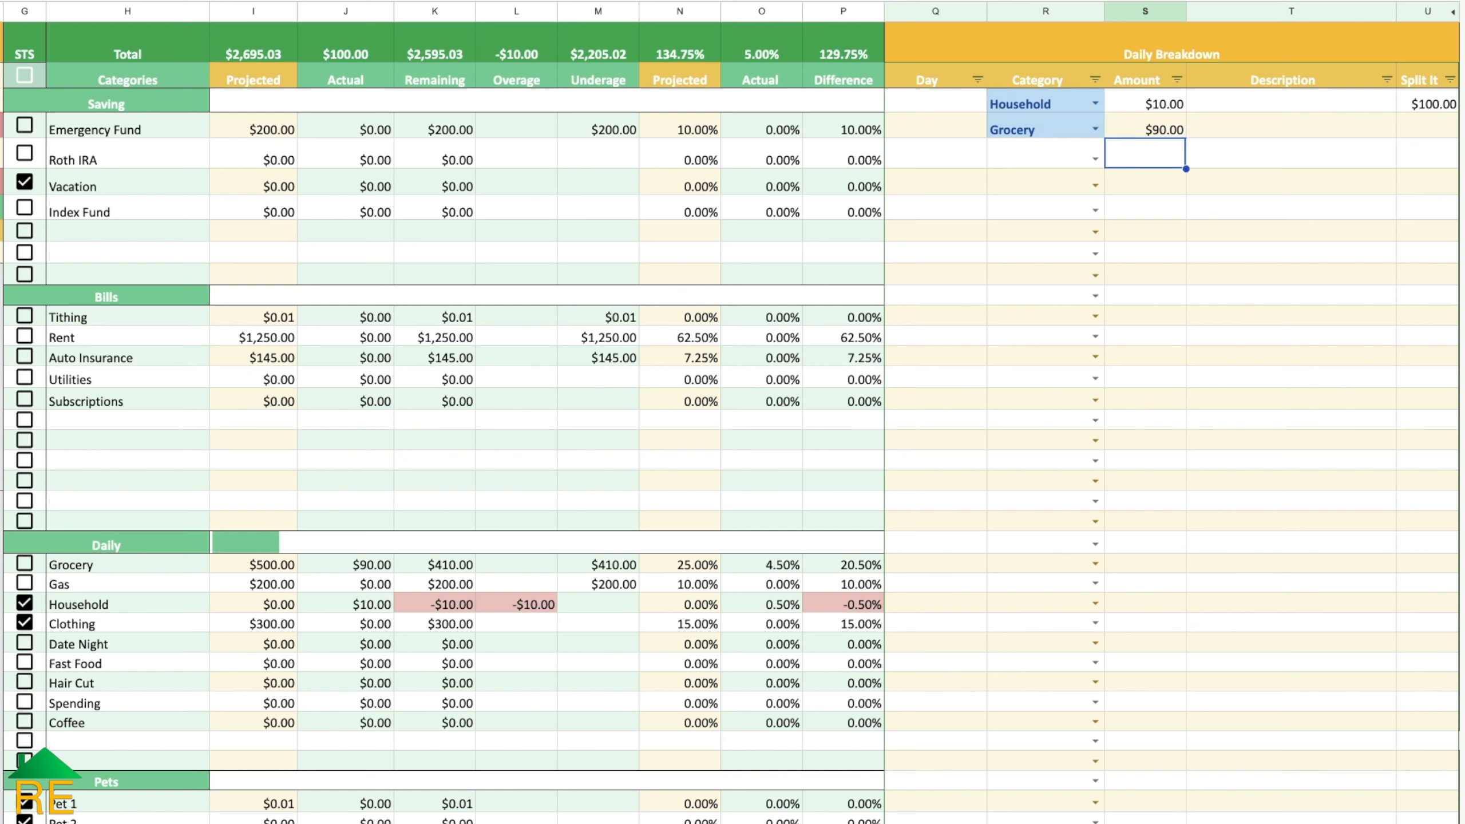
Step: Set the Split It value of the Grocery transaction to 100
click(1425, 130)
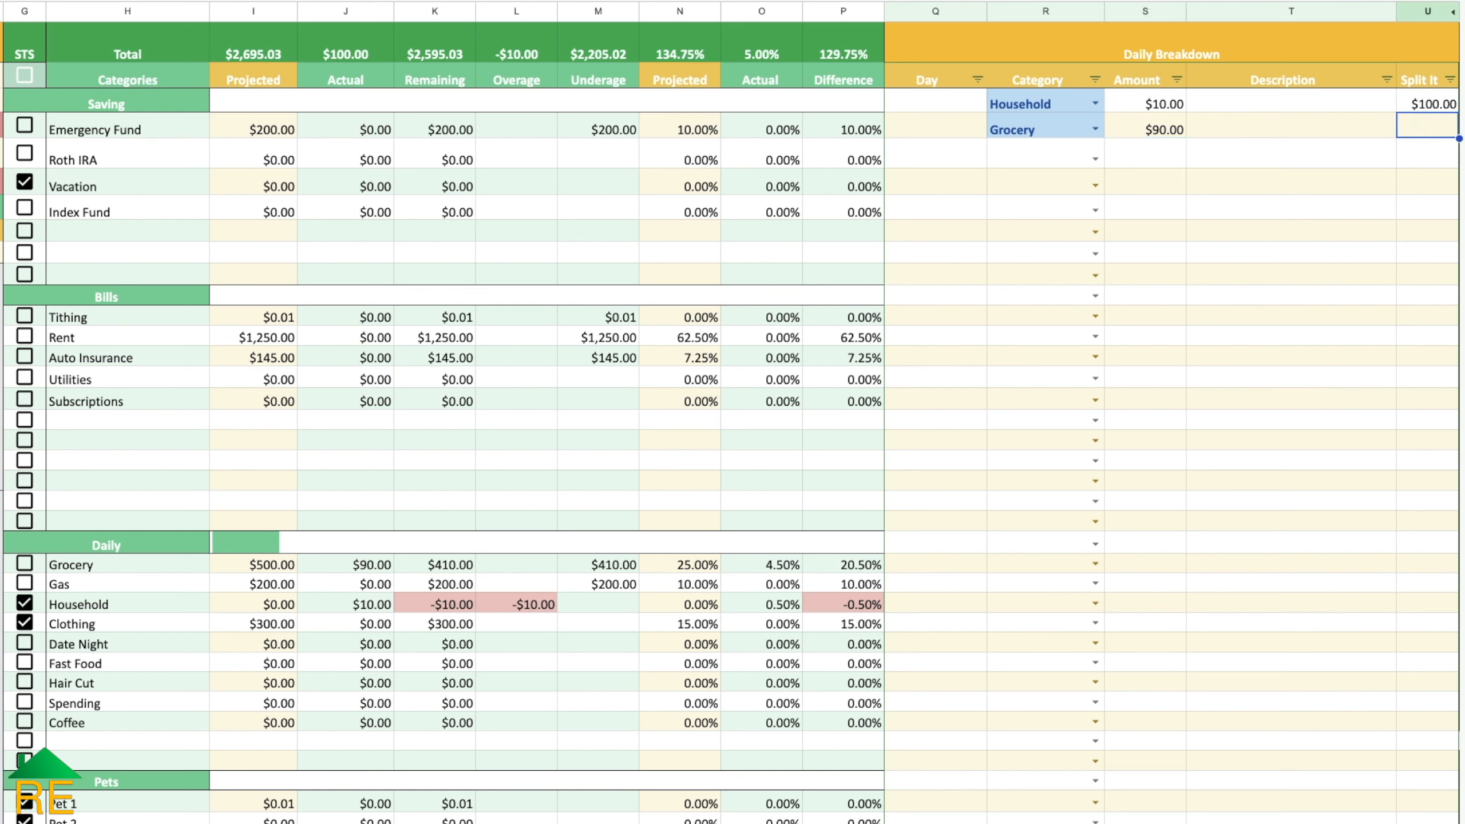
text(100)
key(Return)
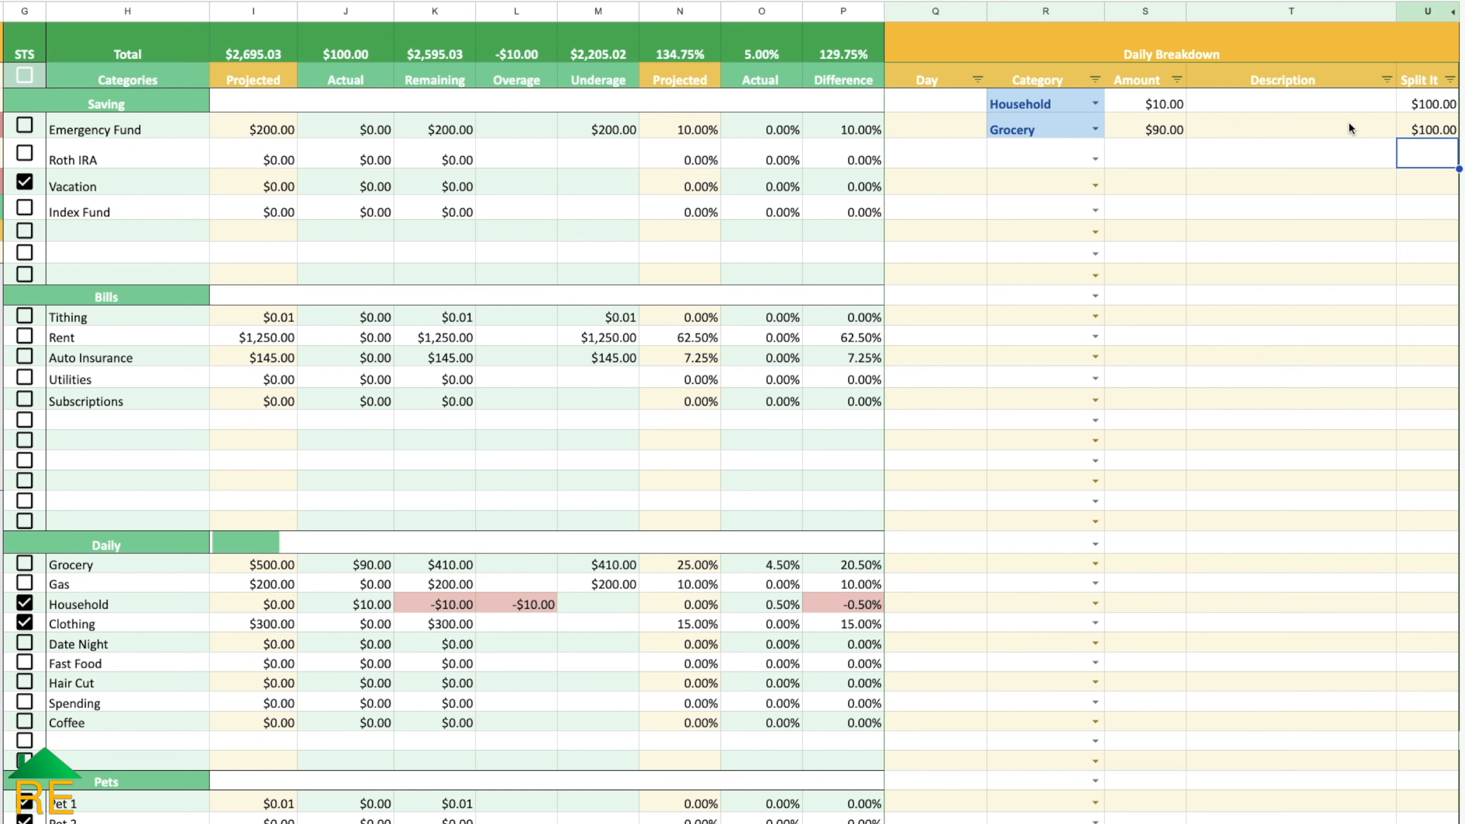
Step: Describe the Household transaction as "Shampoo, sponges"
click(1333, 106)
text(Sham)
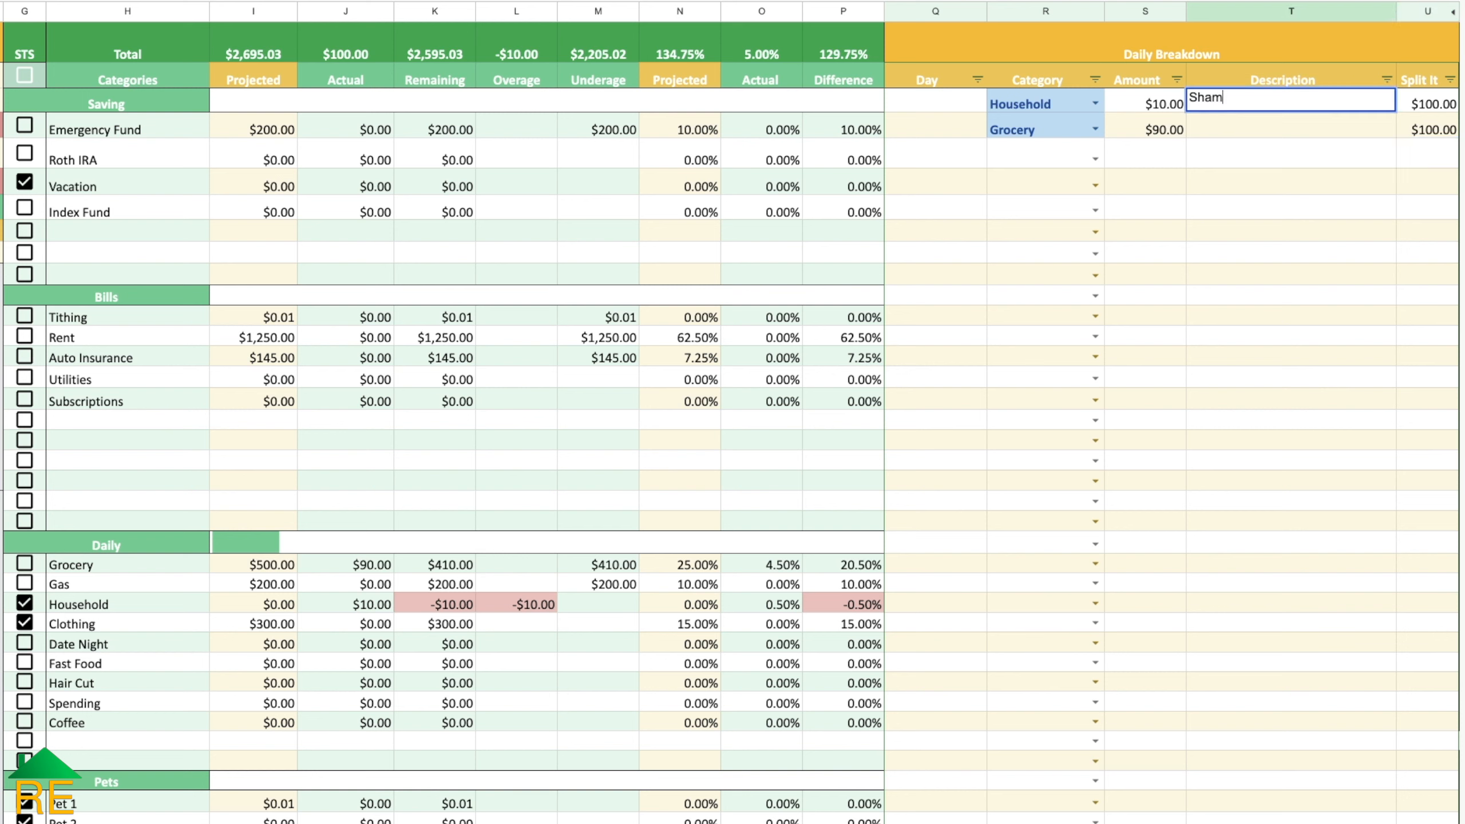
text(poo, sponges)
key(Return)
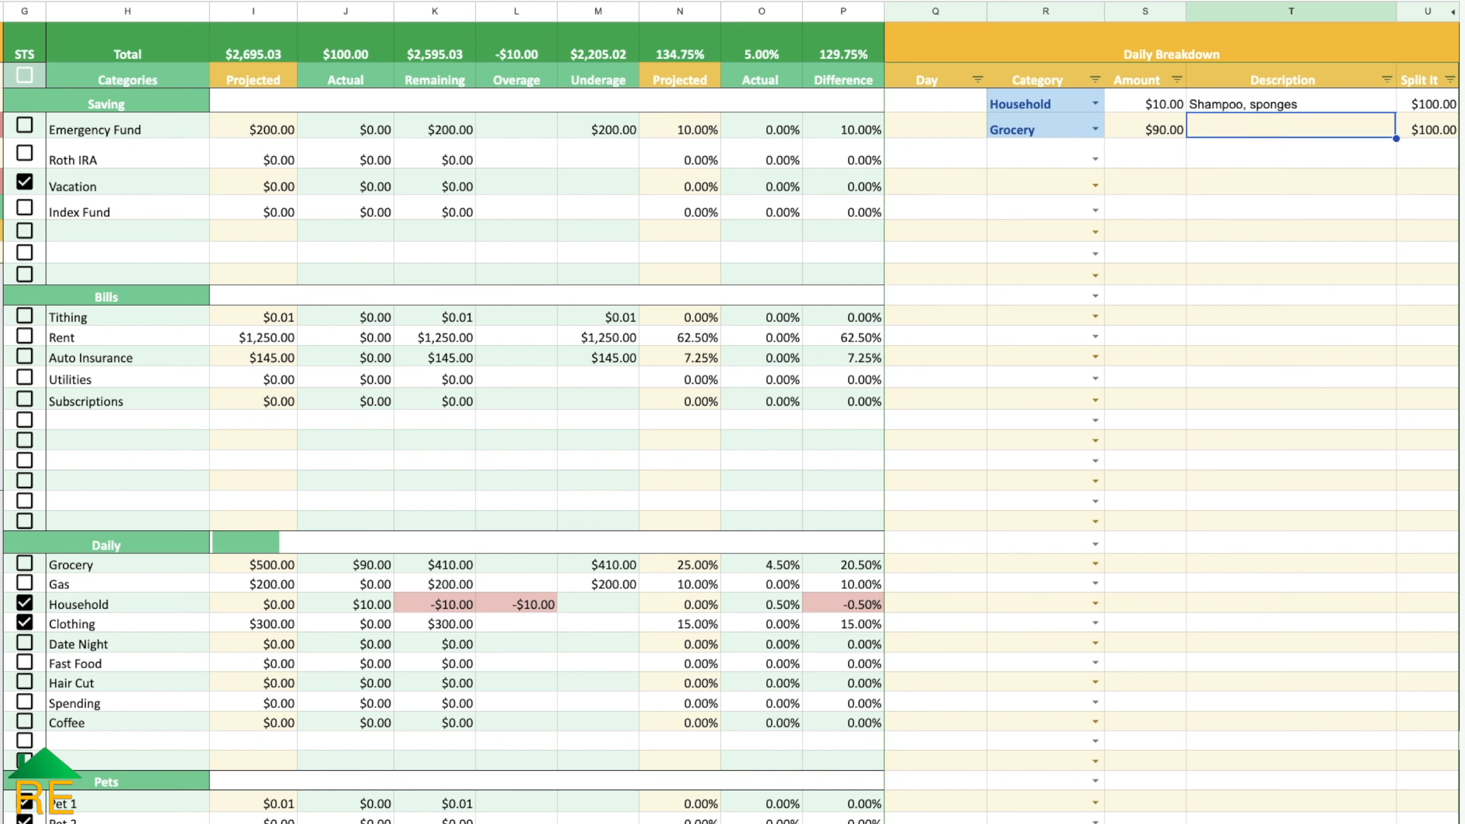
Step: Describe the Grocery transaction as "Walmart" in the Daily Breakdown
text(Grocer)
key(BackSpace)
key(BackSpace)
key(BackSpace)
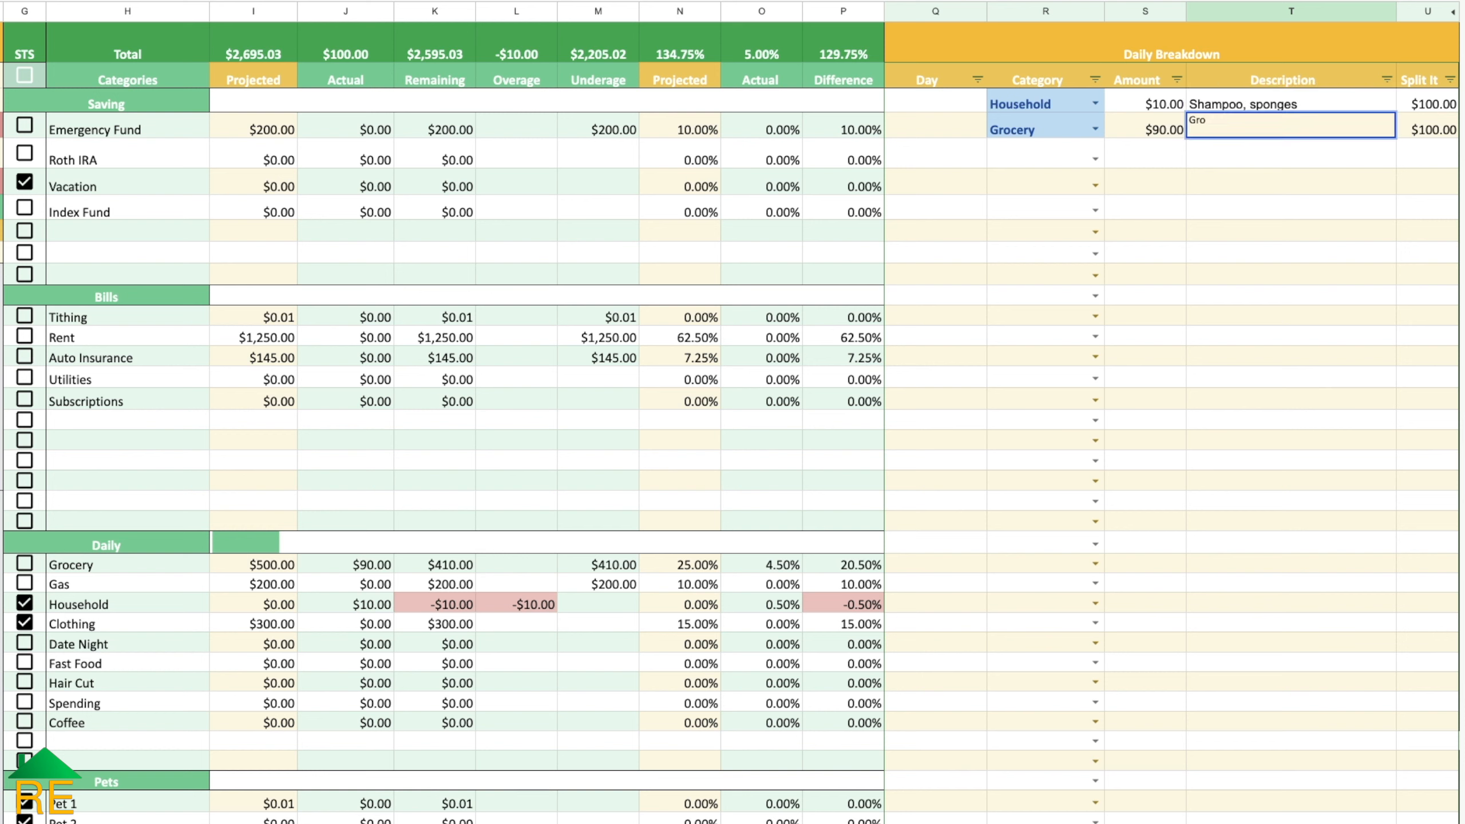
key(BackSpace)
key(BackSpace)
key(BackSpace)
text(Walmart)
key(Return)
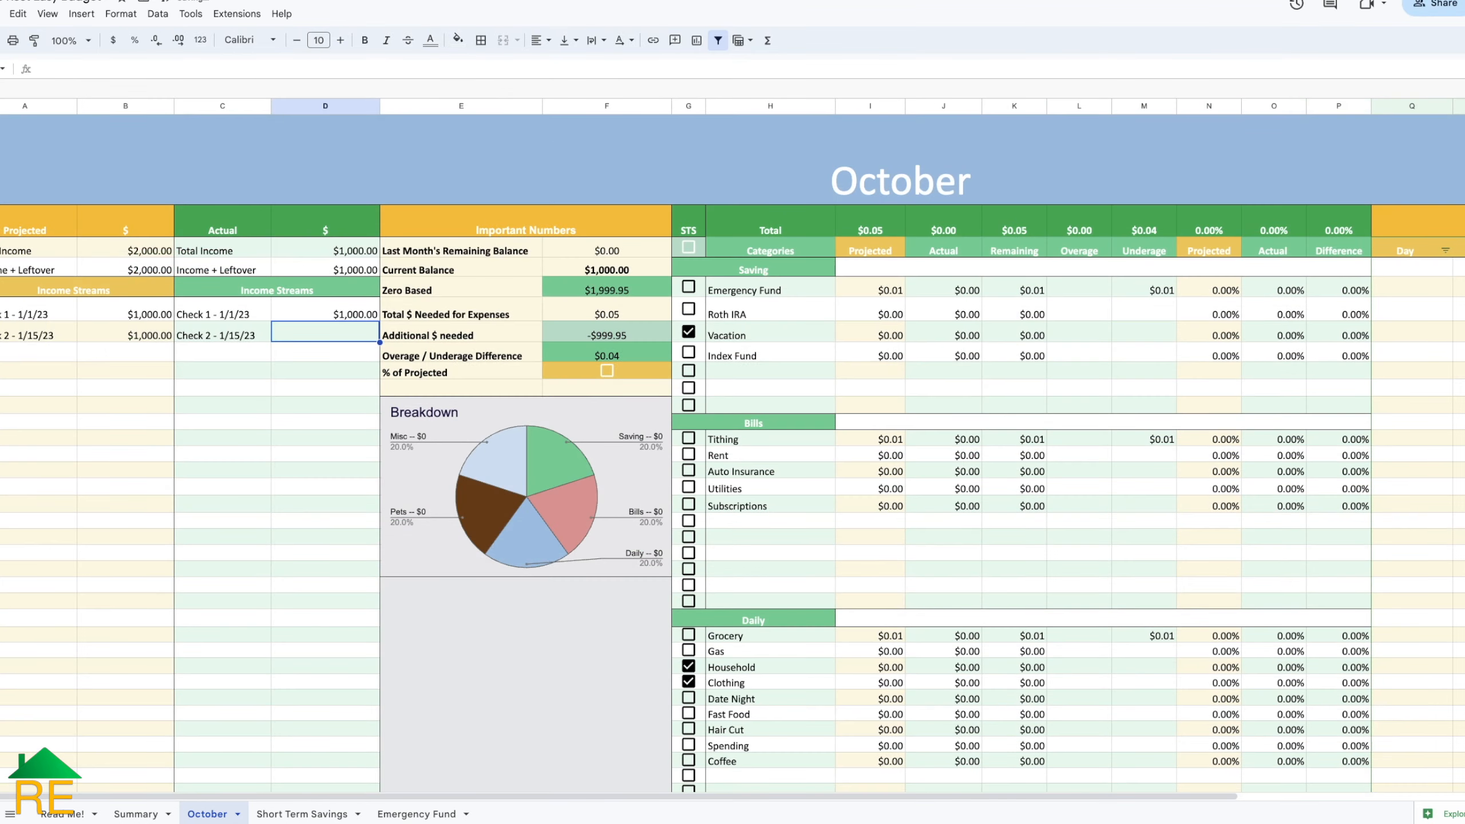
Step: Set the actual income of Check 2 to 1000 and the projected Emergency Fund amount to 500
text(1000)
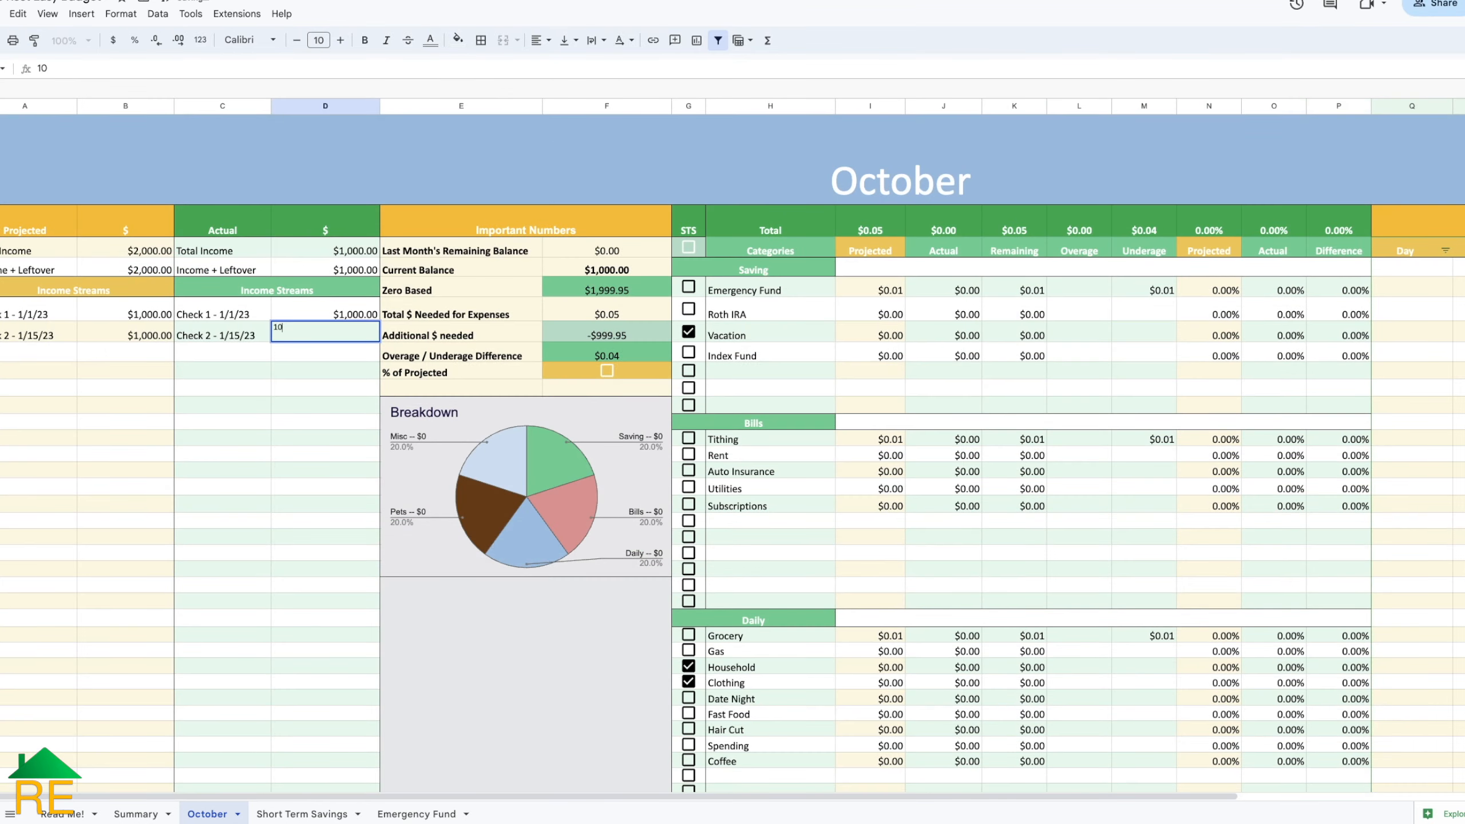
key(Return)
click(870, 290)
text(500)
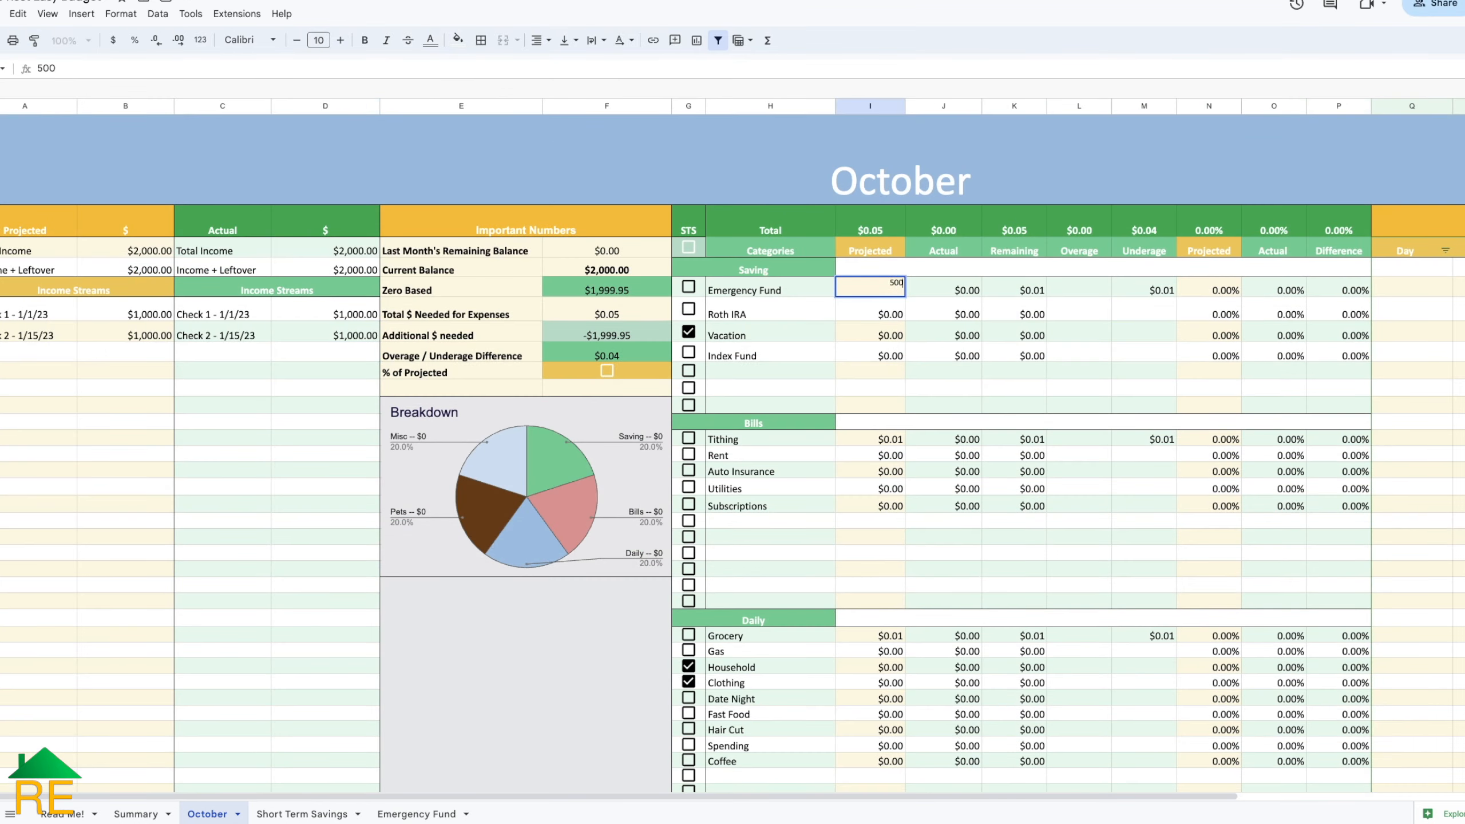
key(Return)
click(879, 454)
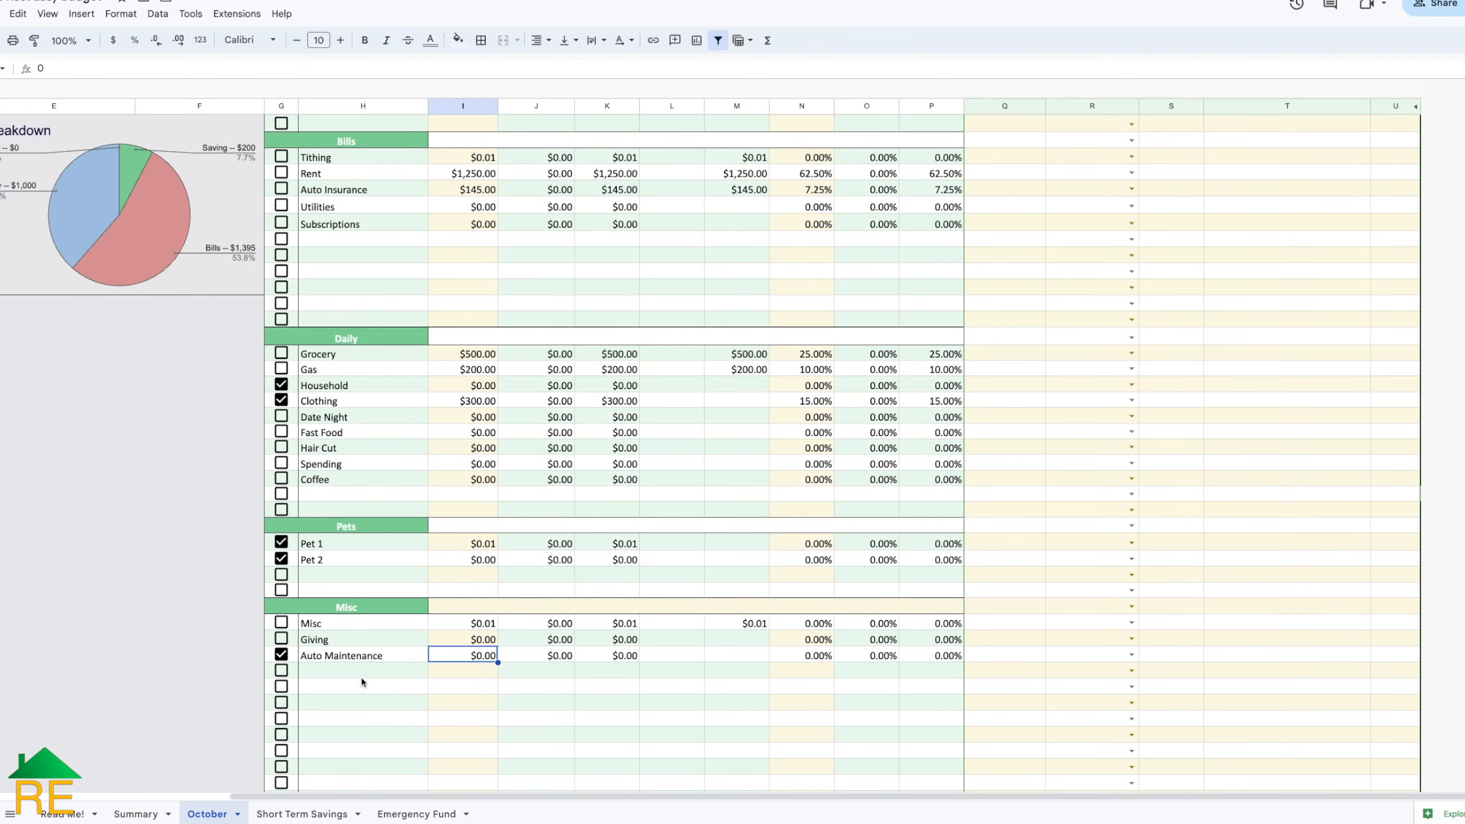
Step: Set the projected Auto Maintenance amount to 100 in the Misc section
click(453, 639)
text(100)
key(Return)
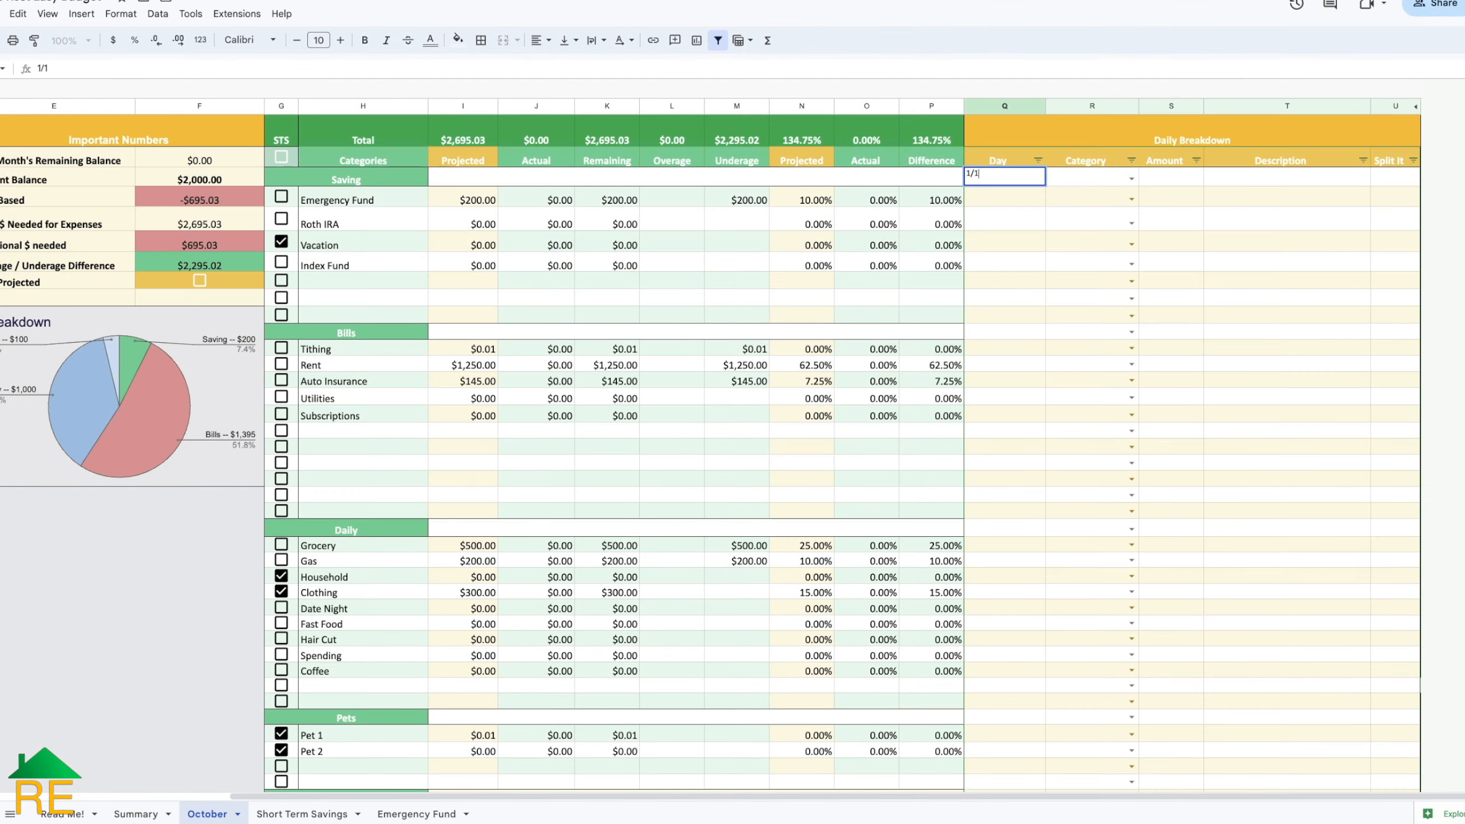
Step: Log a Grocery transaction dated 1/1 with an amount of 100 in the first Daily Breakdown row
click(1091, 180)
text(Bonus)
key(Tab)
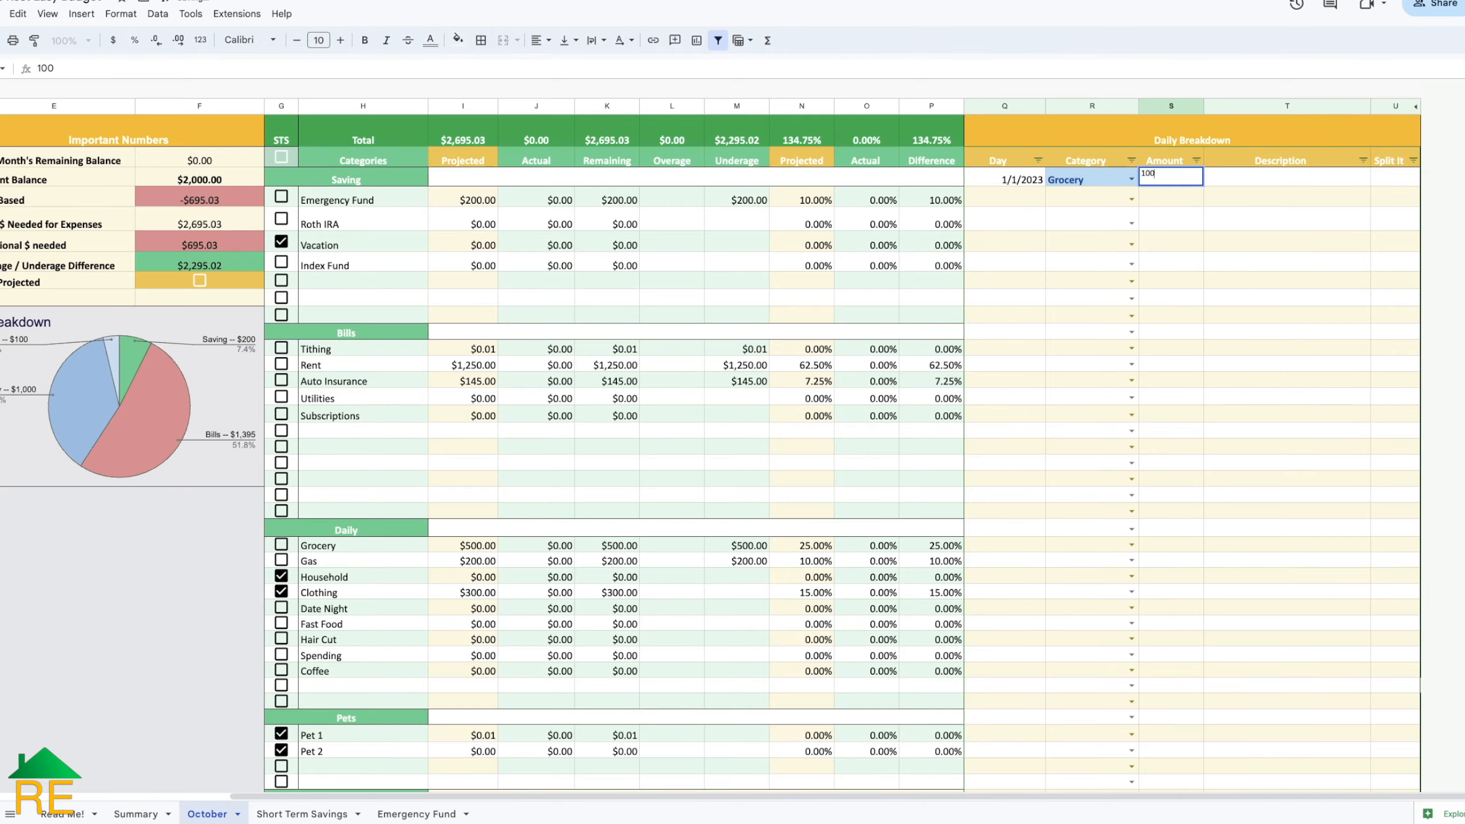
text(2000)
key(Tab)
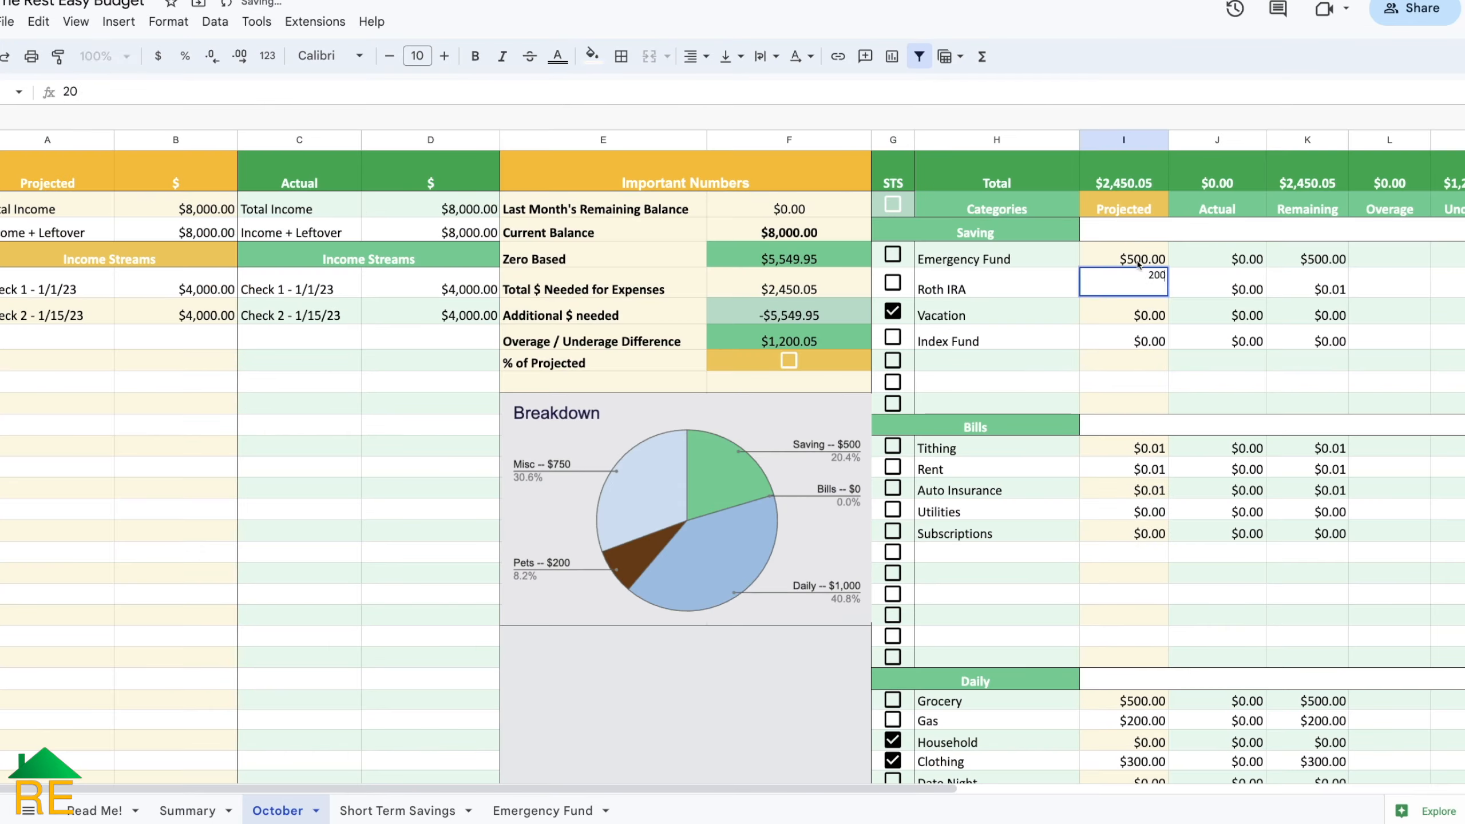
Step: Set the projected amounts to 200 for Roth IRA, 500 for Tithing, 750 for Rent and 250 for Auto Insurance
key(Return)
click(1152, 450)
text(500)
key(Return)
text(750)
key(Return)
text(250)
key(Return)
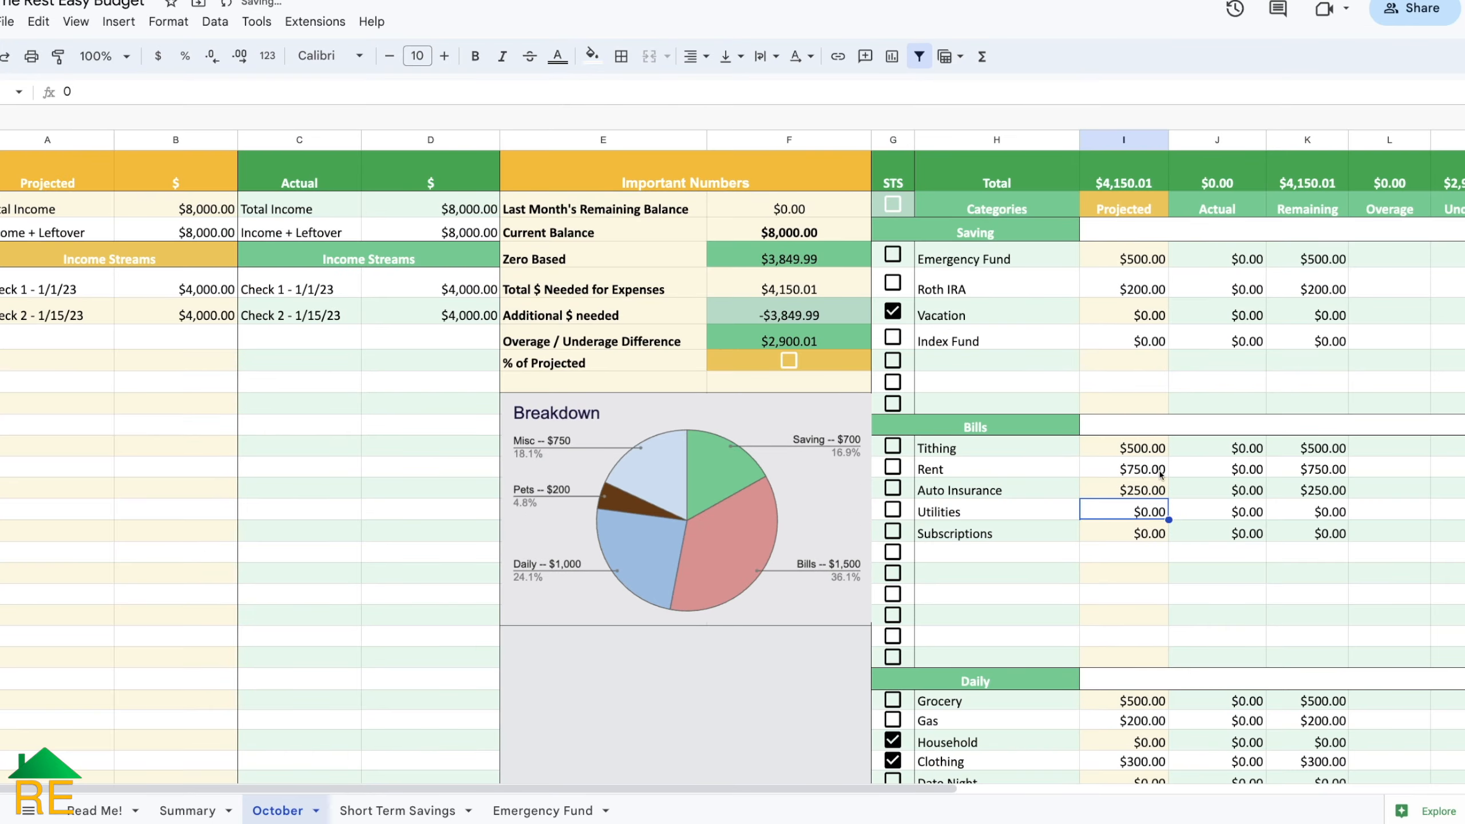